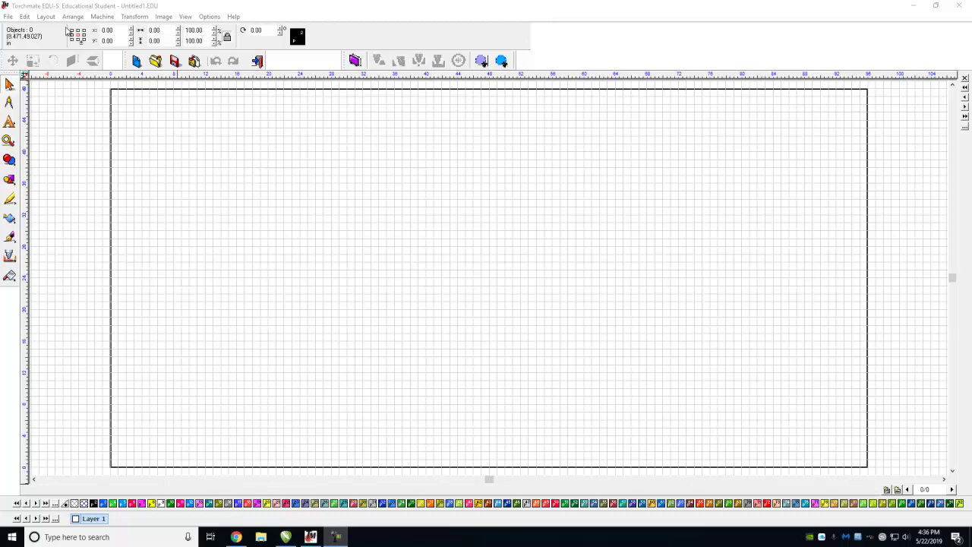
Set the material size to 24 inches wide by 12 inches high.
left_click(51, 17)
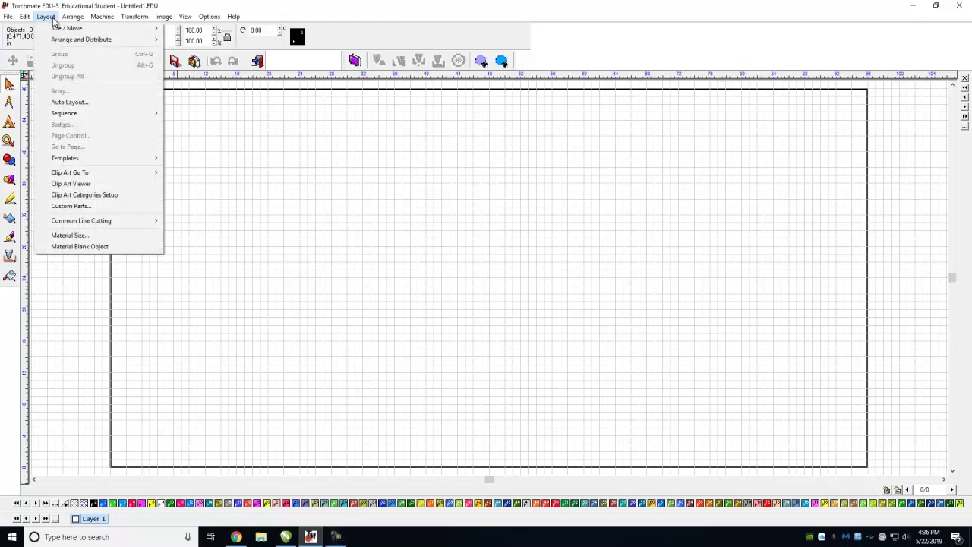
left_click(83, 237)
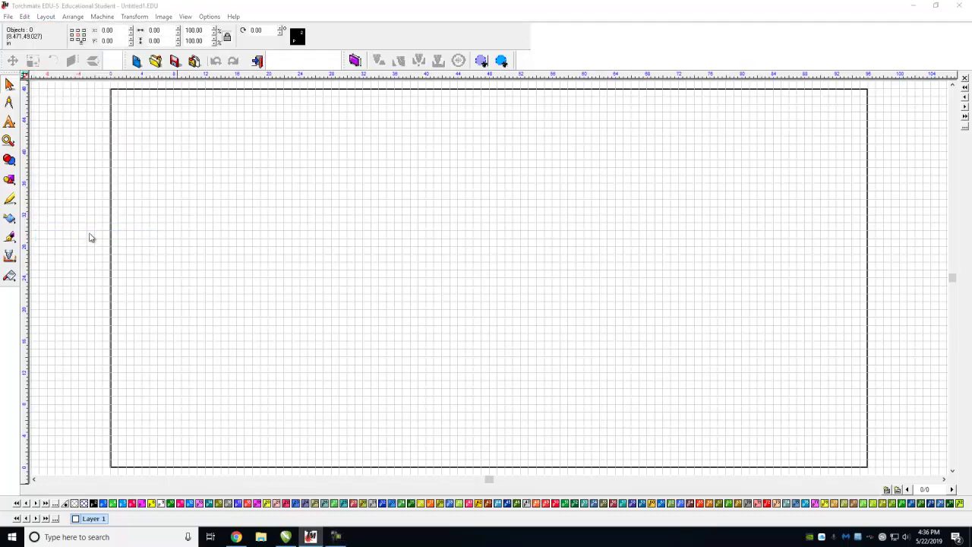
left_click_drag(236, 197, 326, 175)
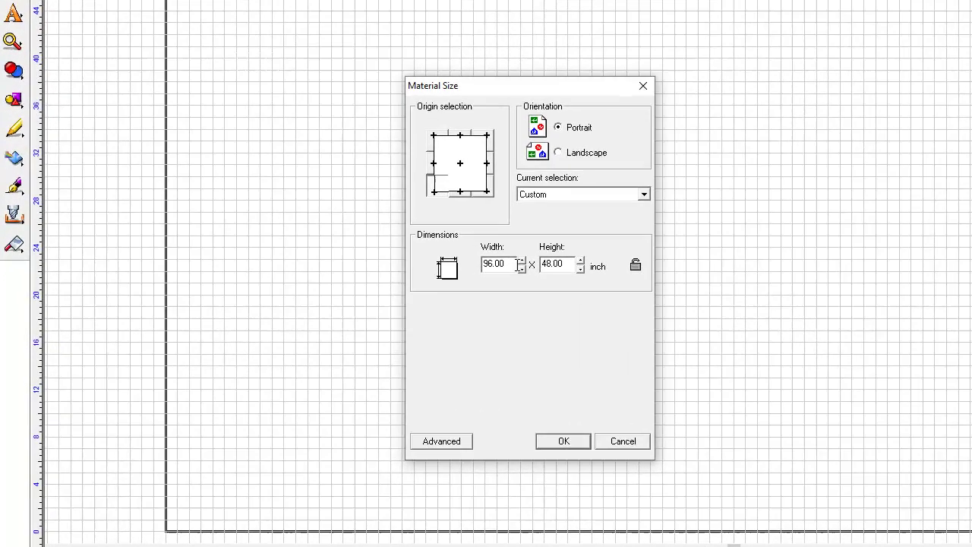
left_click_drag(343, 288, 273, 289)
type("24")
key("Tab")
type("12")
left_click(561, 441)
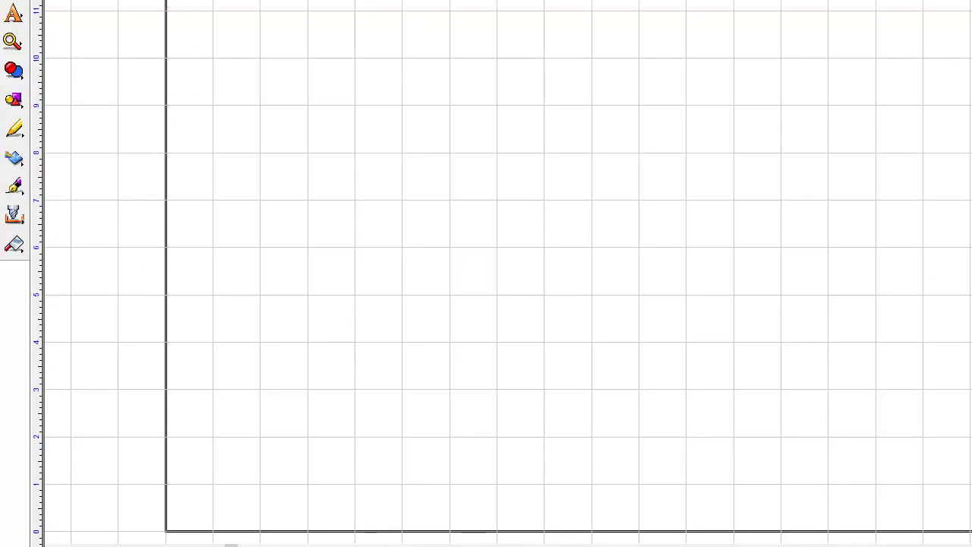
Add the text "ENJOY" in the upper middle of the sheet with the Text Compose tool.
left_click(14, 17)
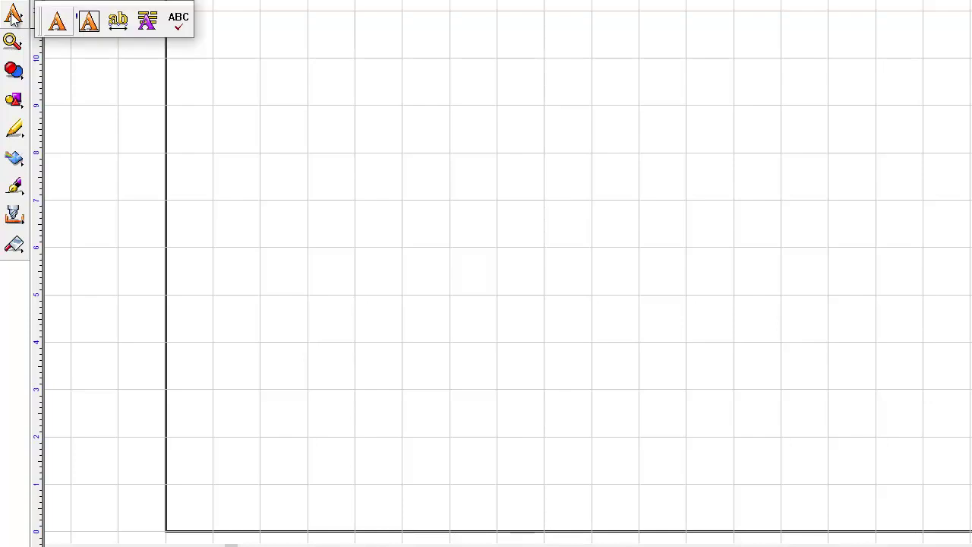
left_click(56, 21)
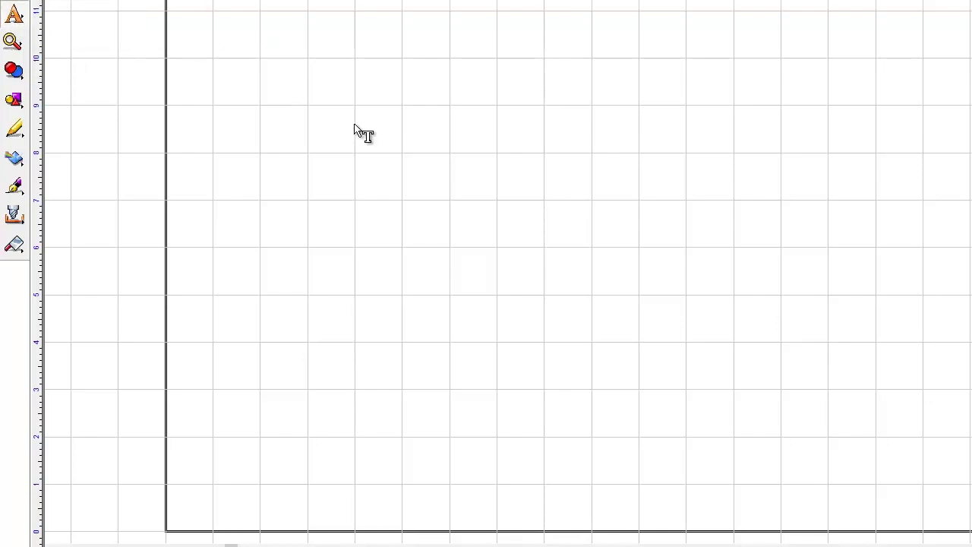
left_click(635, 85)
type("ENJOY")
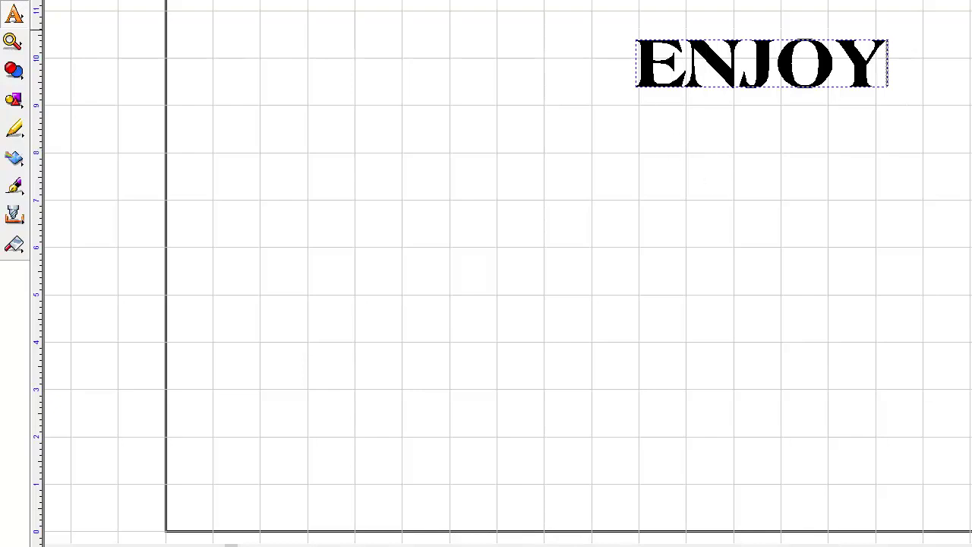
key("Escape")
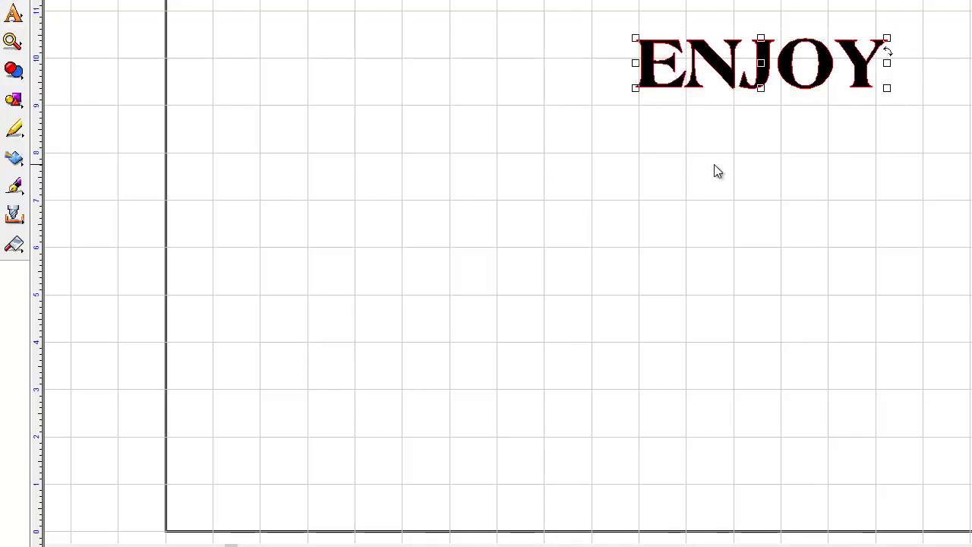
left_click(787, 162)
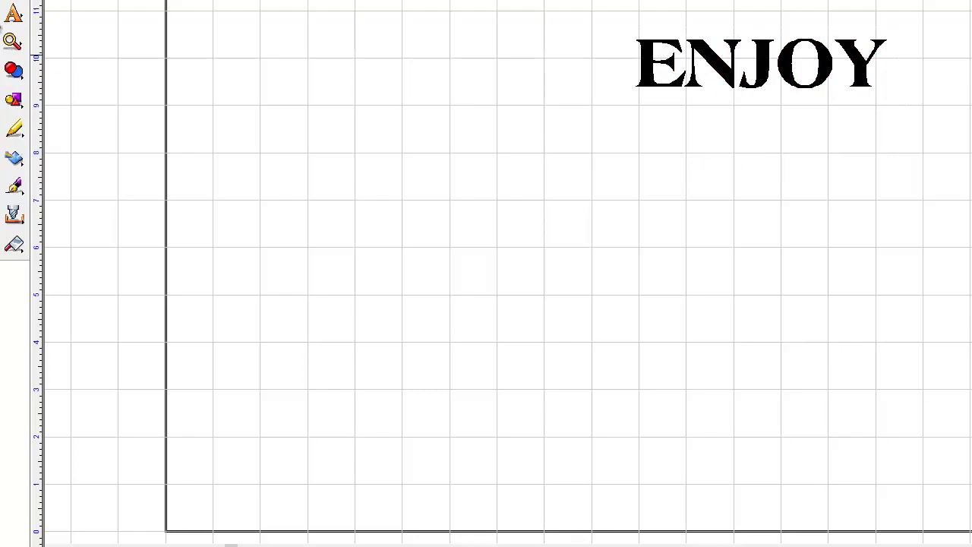
Add the text "THE" as a separate object just below ENJOY.
left_click(14, 14)
left_click(61, 21)
left_click(721, 147)
type("THE")
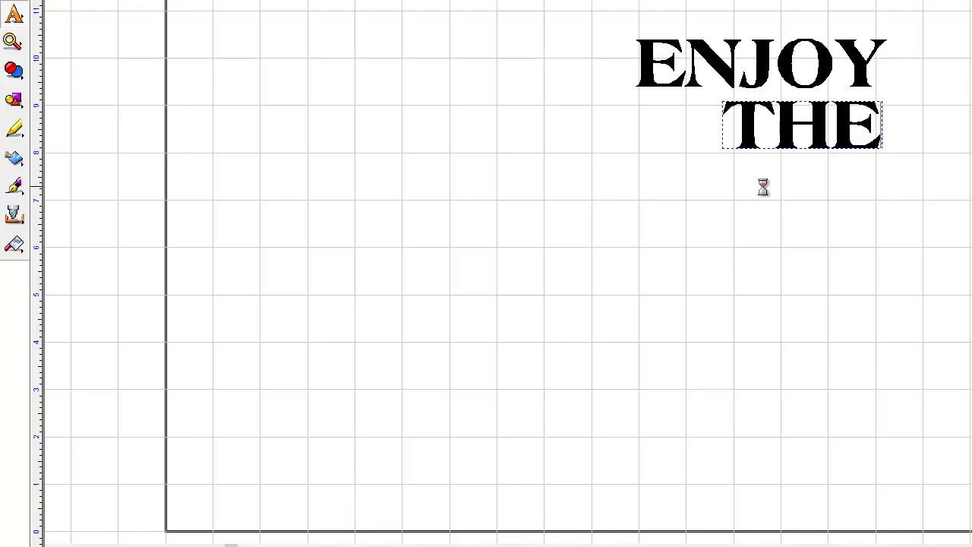
left_click(770, 209)
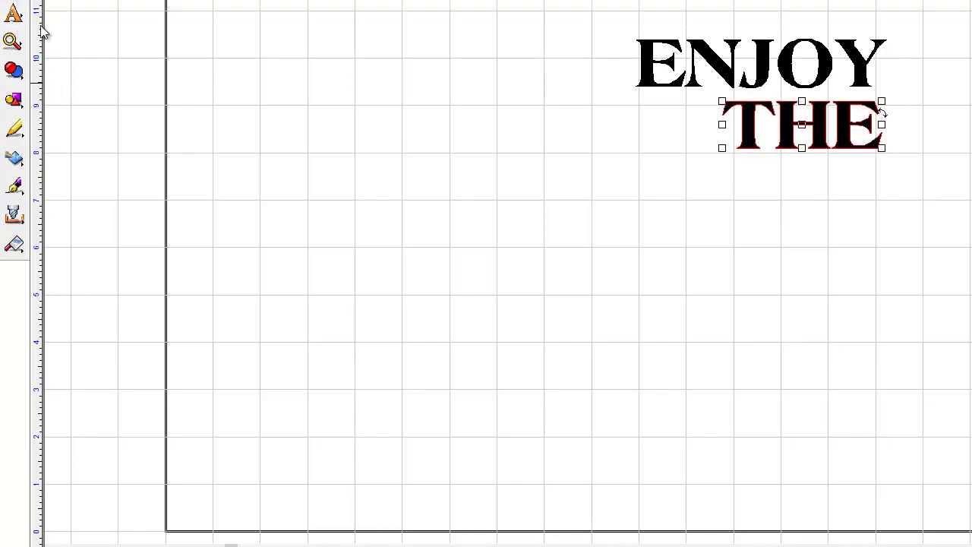
Add the text "LITTLE" as a separate object just below THE, starting slightly further right.
left_click(17, 15)
left_click(89, 27)
left_click(779, 207)
type("LITTL")
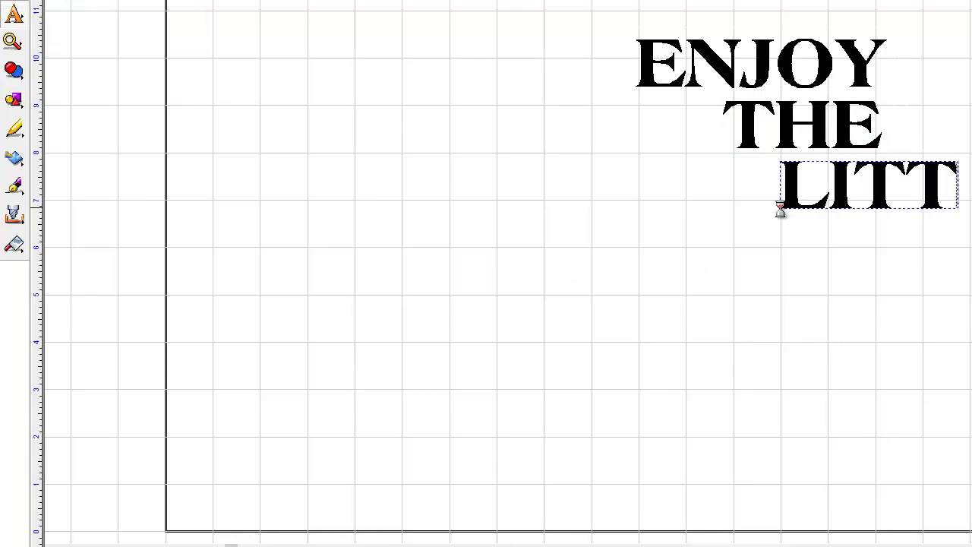
left_click(763, 236)
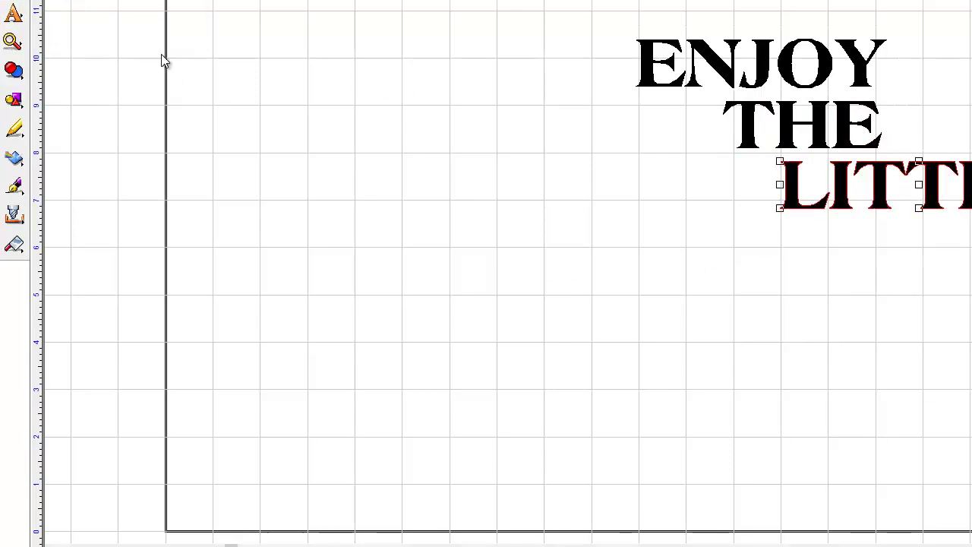
Add the text "THINGS" as a separate object below LITTLE, starting slightly further right.
left_click(20, 16)
left_click(51, 55)
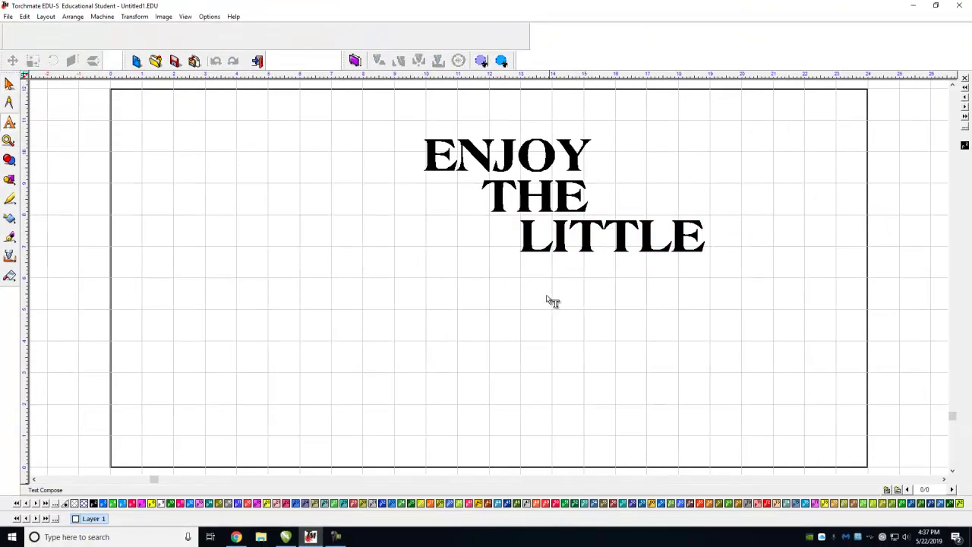
left_click(757, 296)
type("THINGS")
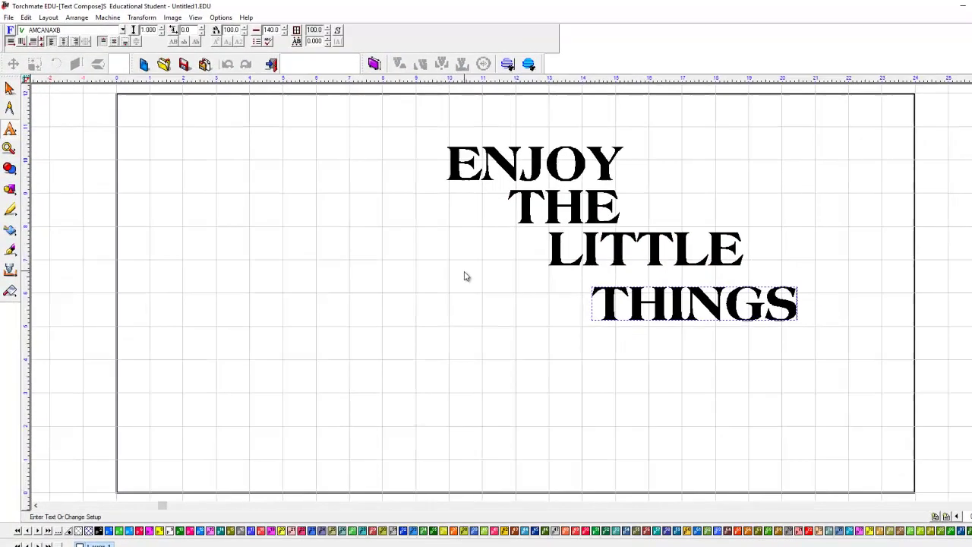
key("Escape")
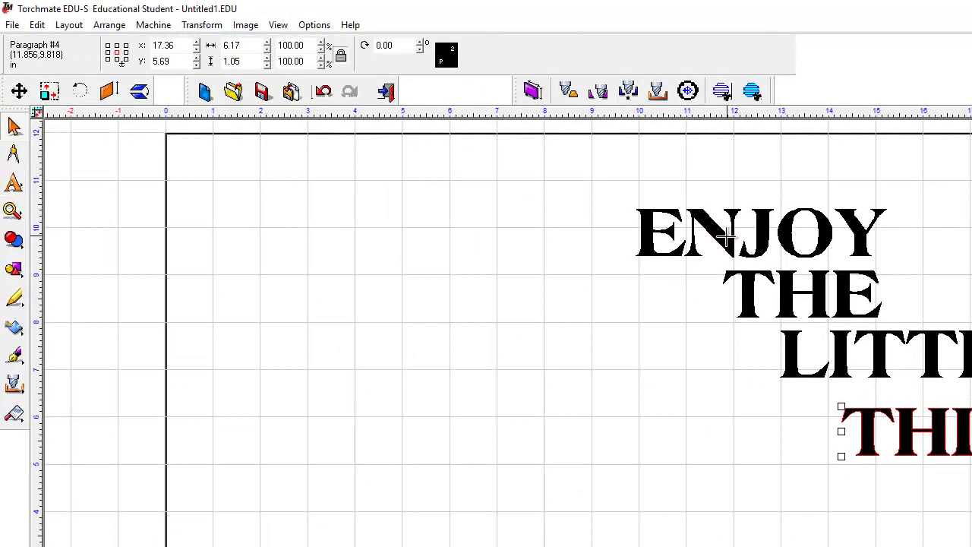
Select the word ENJOY for text editing and browse the complete font list with its previews, keeping the current font.
left_click(716, 229)
left_click(668, 270)
left_click(702, 228)
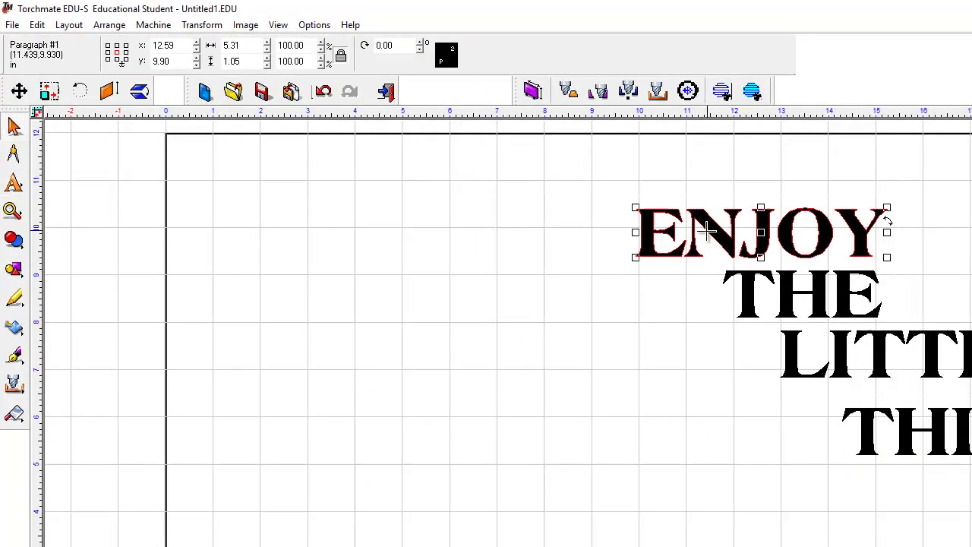
double_click(709, 231)
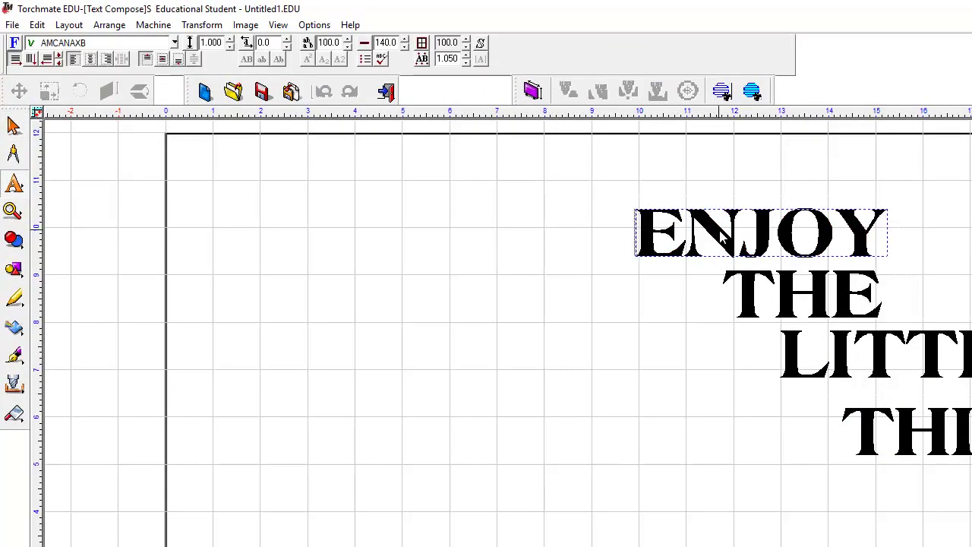
double_click(721, 237)
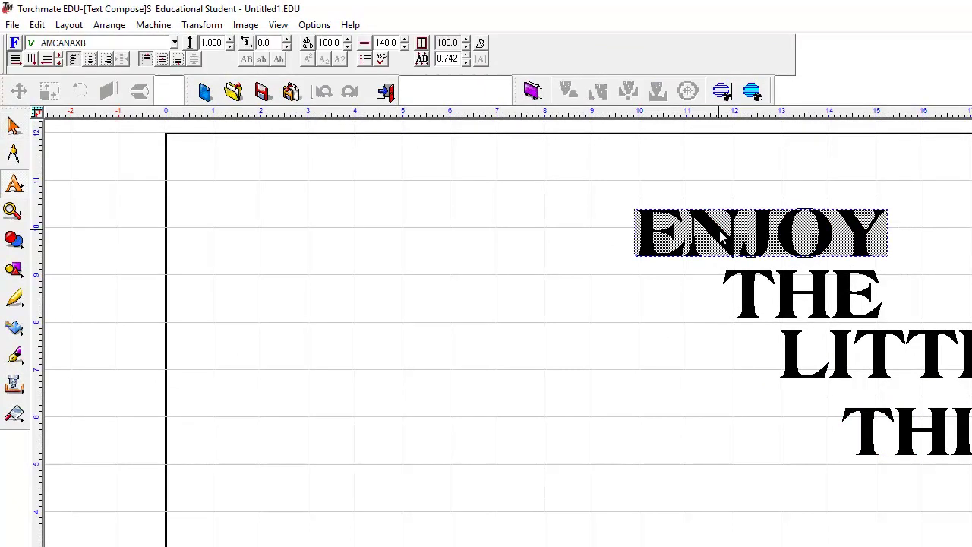
left_click(174, 43)
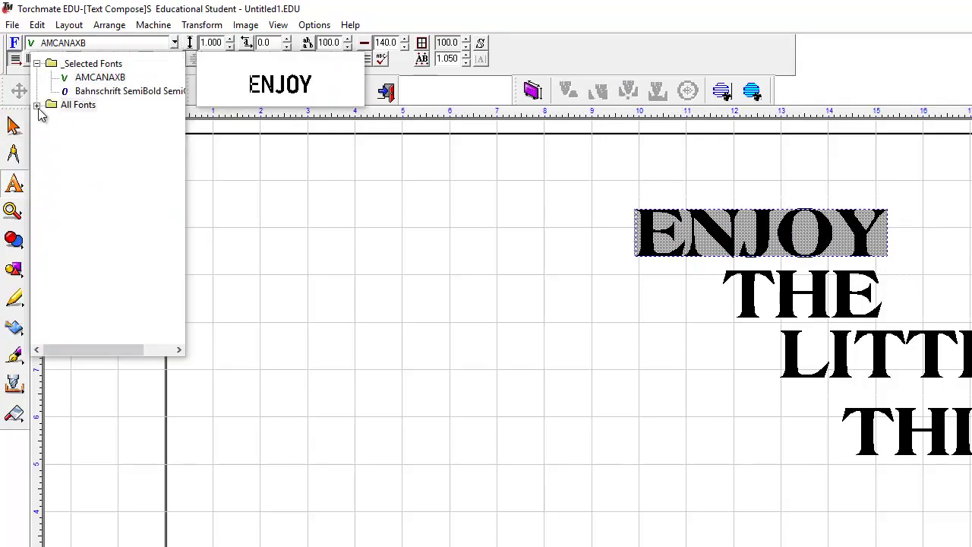
left_click(36, 105)
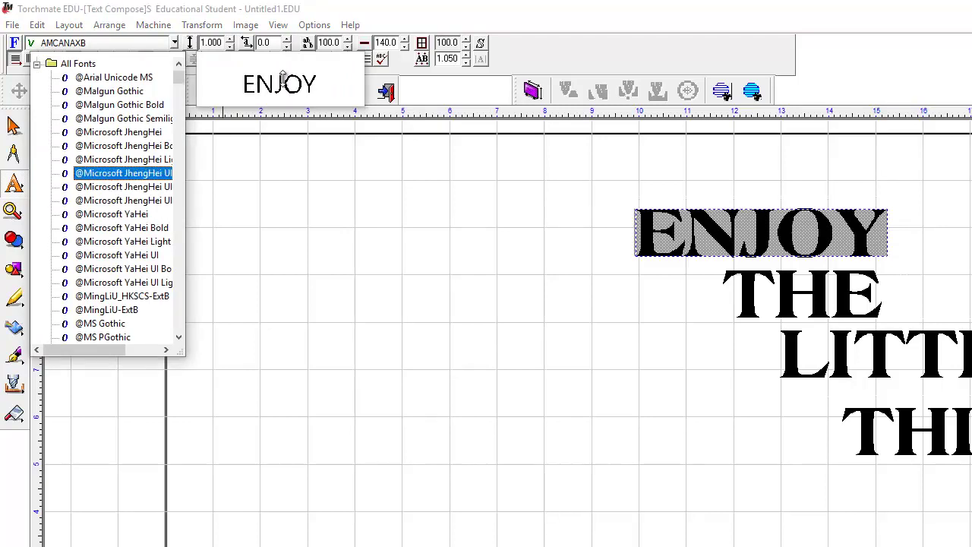
scroll(79, 235, "down", 1)
scroll(78, 236, "down", 12)
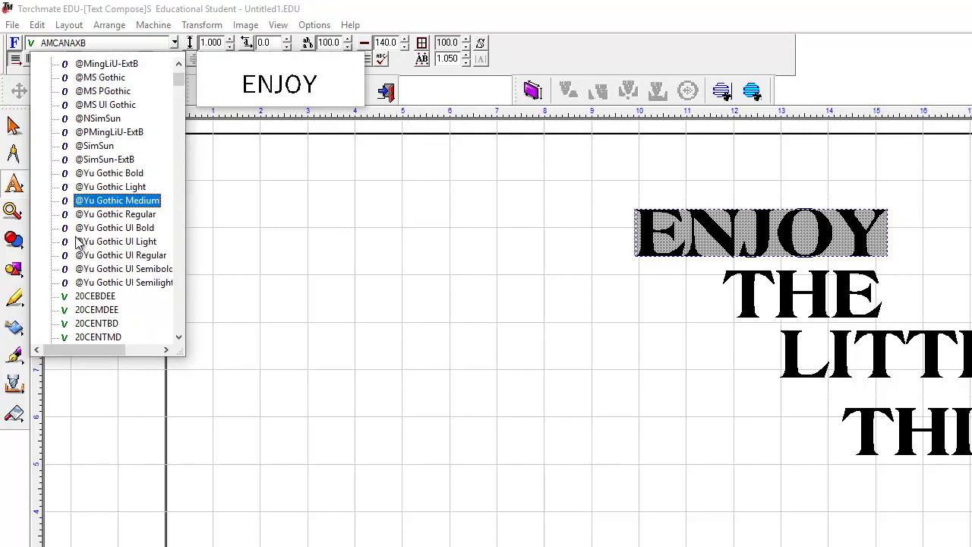
scroll(80, 334, "down", 20)
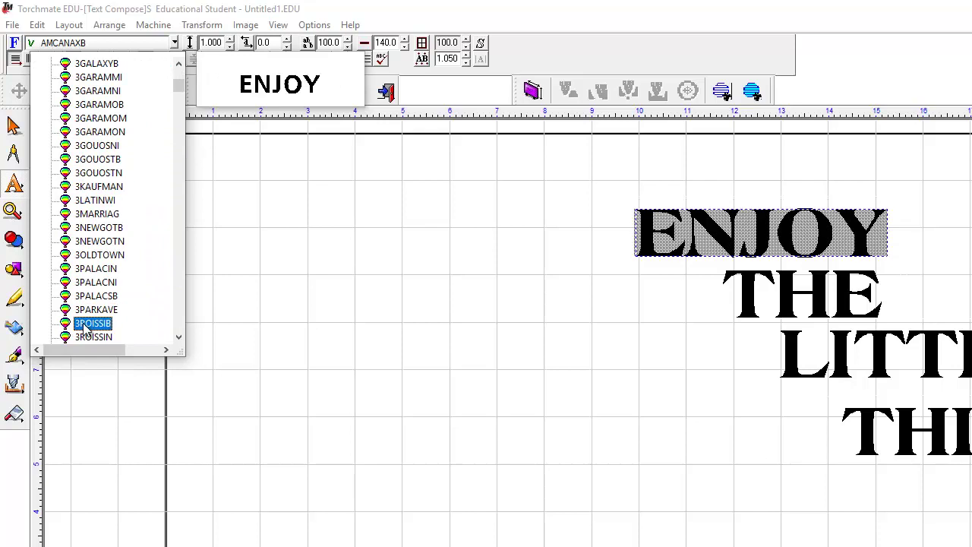
scroll(88, 300, "down", 10)
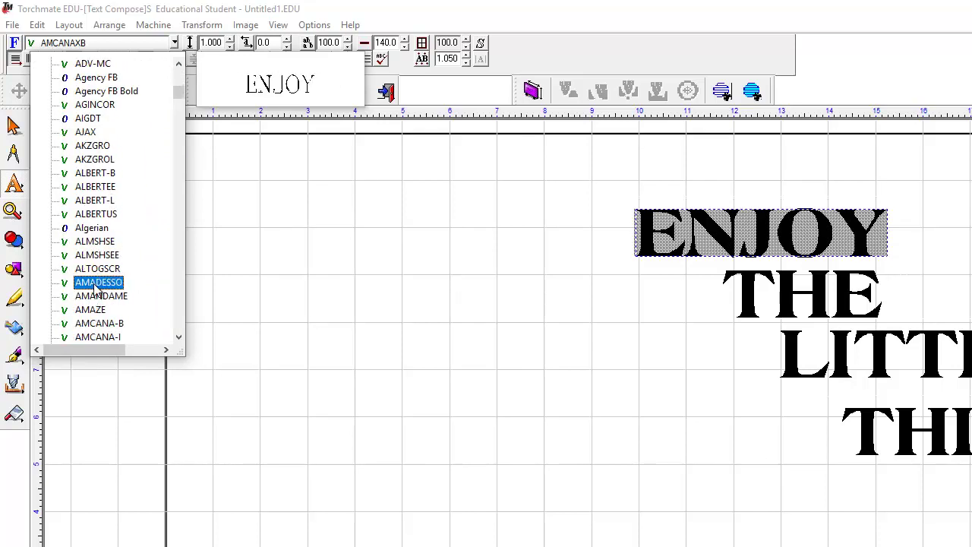
scroll(106, 312, "down", 10)
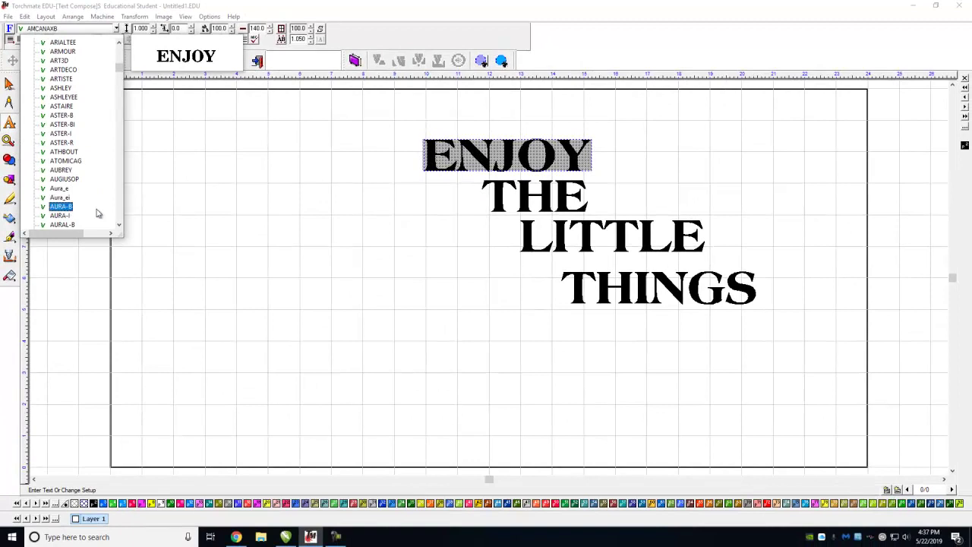
key("Escape")
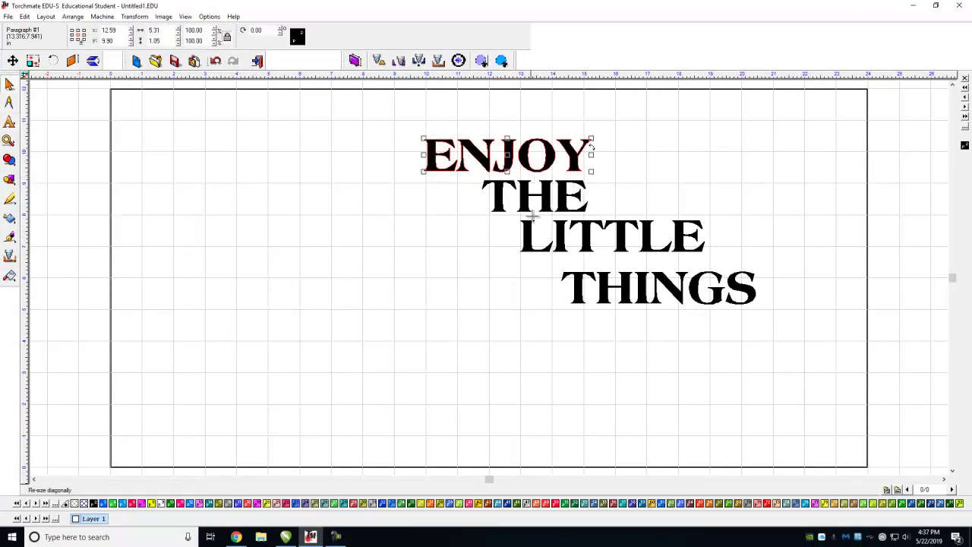
Move ENJOY and THE to the sheet's left half, enlarging them proportionally to about 10.06 × 1.99 in and 7.51 × 2.23 in.
left_click_drag(515, 154, 247, 218)
left_click_drag(322, 204, 472, 98)
left_click(553, 195)
left_click_drag(553, 196, 269, 340)
left_click_drag(212, 285, 384, 194)
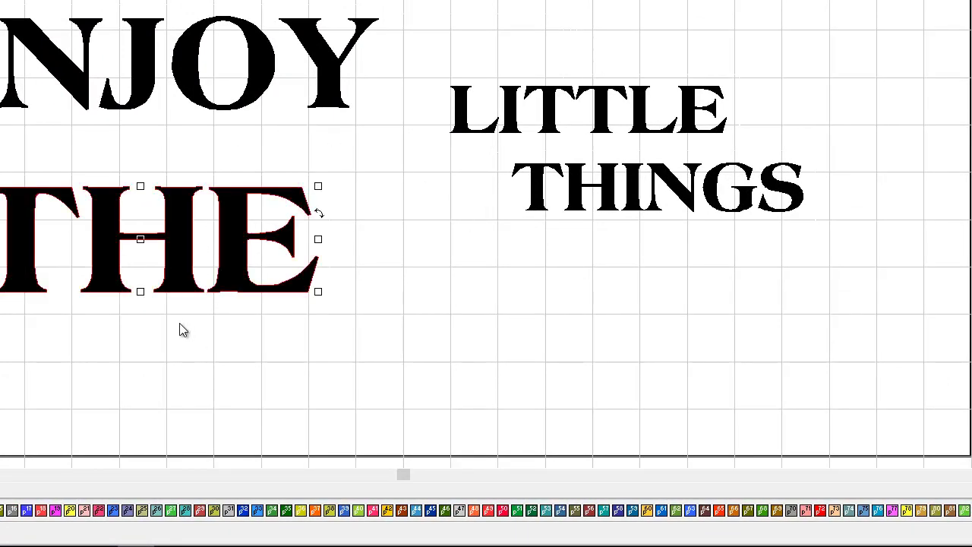
Try stretching the word THE vertically from its lower edge, and undo the stretch.
left_click_drag(141, 292, 140, 351)
left_click(150, 384)
left_click(167, 274)
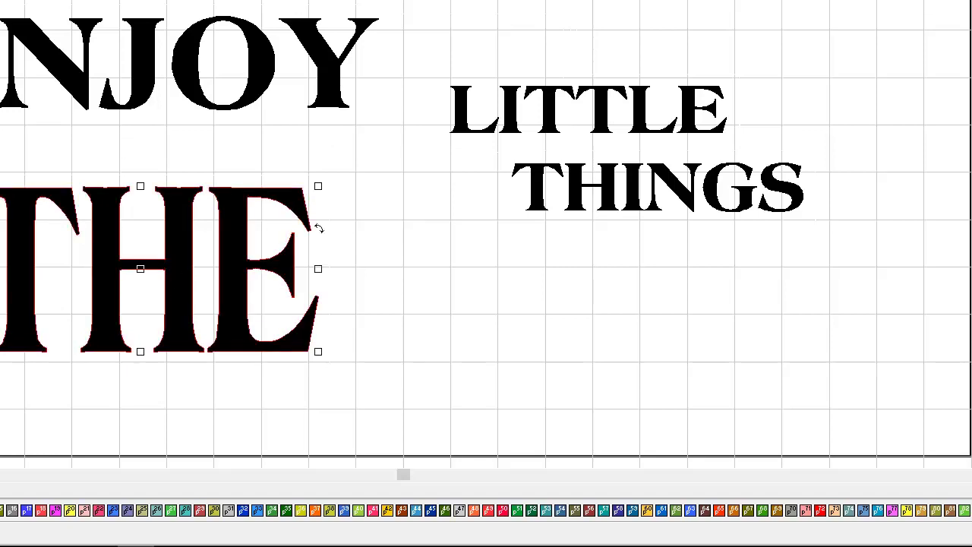
key("ctrl+z")
left_click(490, 346)
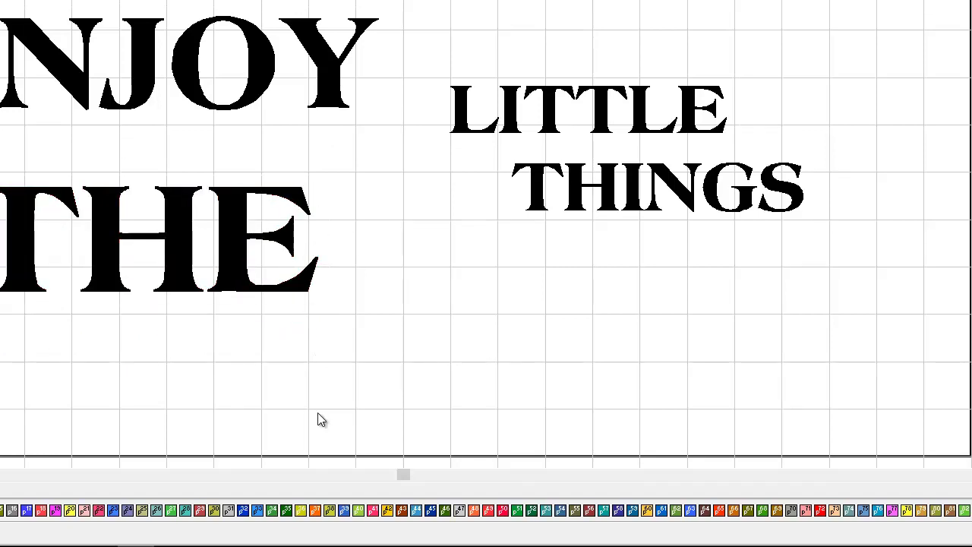
Set the height of the word THE to 3 inches.
left_click(107, 243)
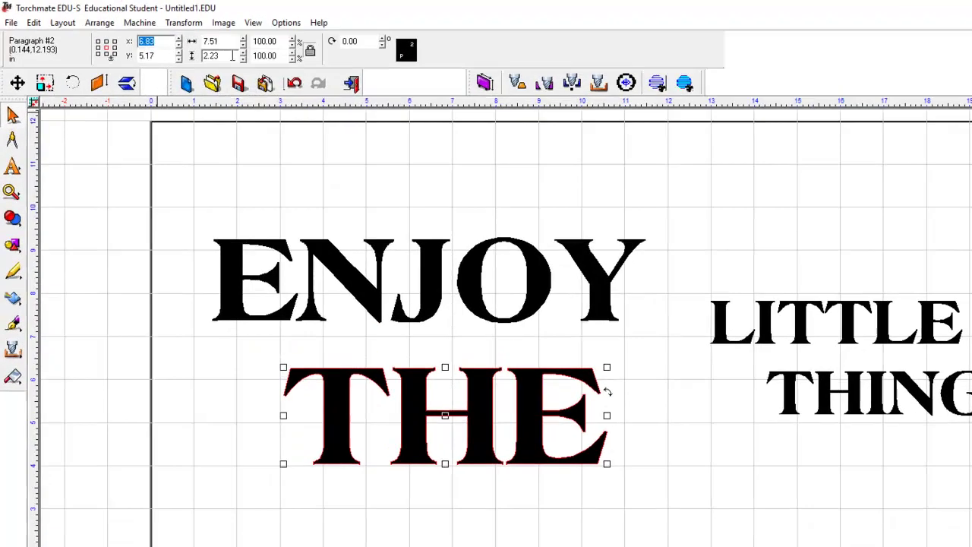
left_click(169, 40)
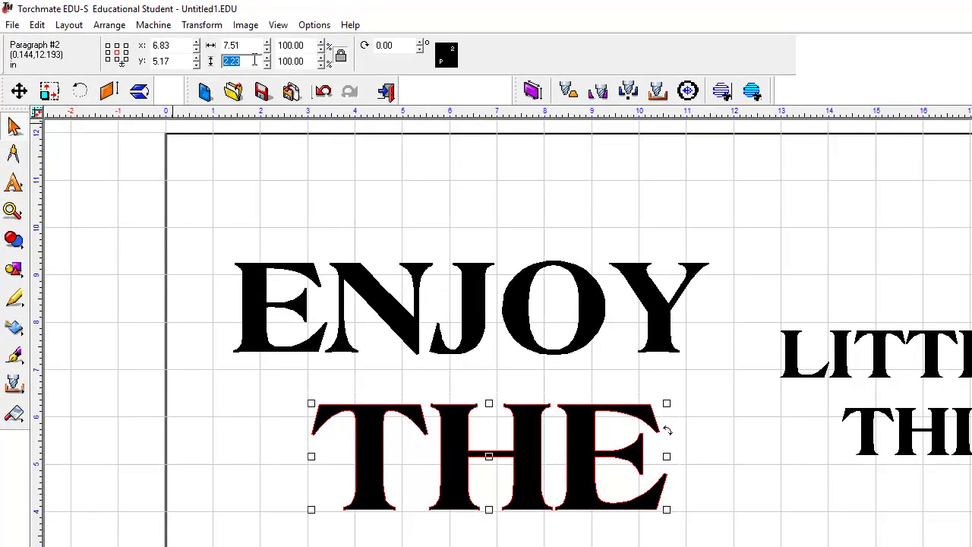
type("3")
key("Return")
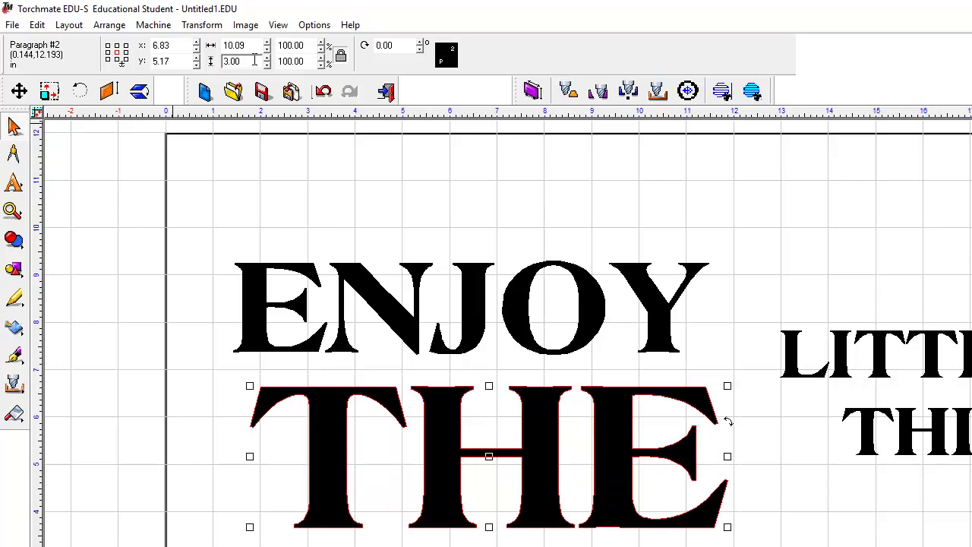
Set the height of the word ENJOY to 3 inches.
left_click(481, 284)
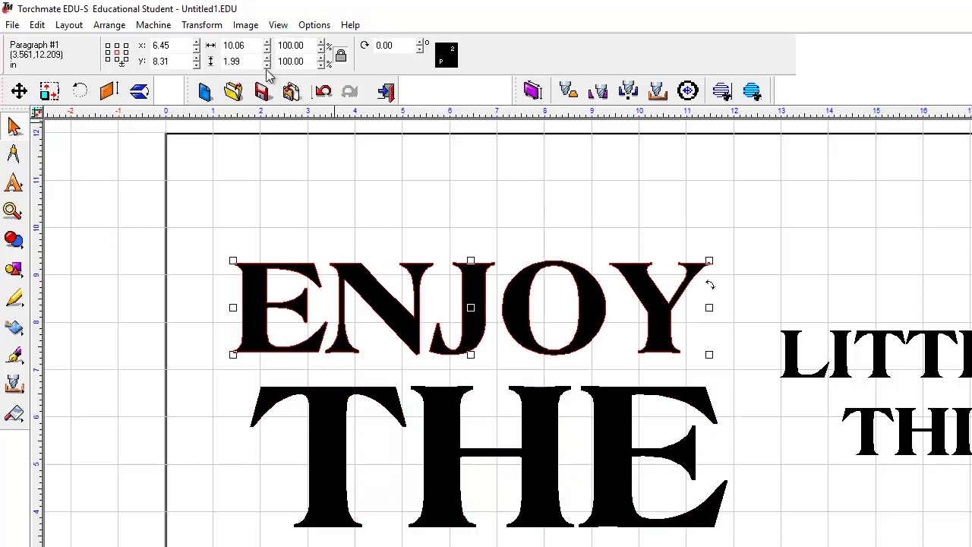
left_click_drag(249, 65, 208, 67)
type("3")
key("Return")
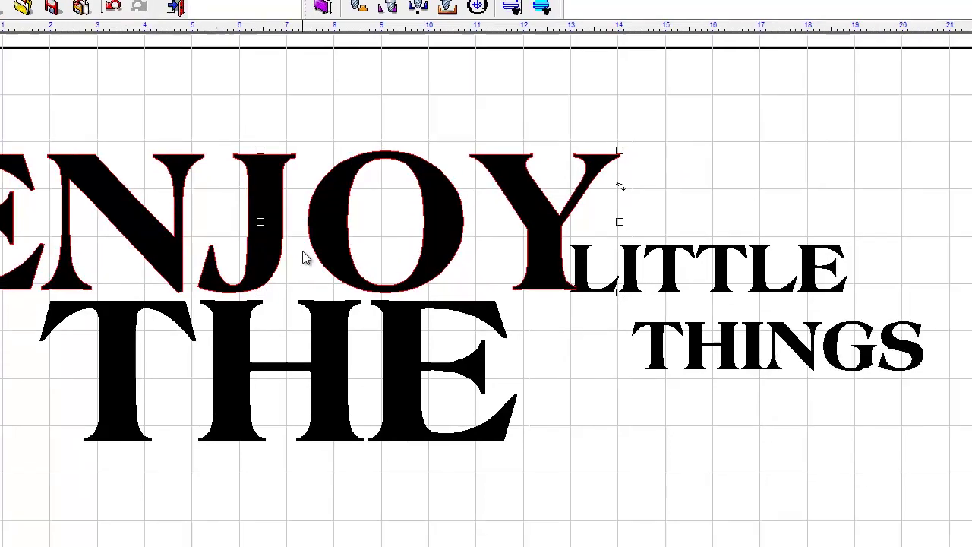
Move ENJOY up to about x 8.34, y 10.16 in, and stack LITTLE above THINGS in the sheet's lower-right corner.
left_click_drag(302, 250, 390, 164)
left_click(569, 218)
left_click(538, 184)
left_click_drag(503, 195, 655, 400)
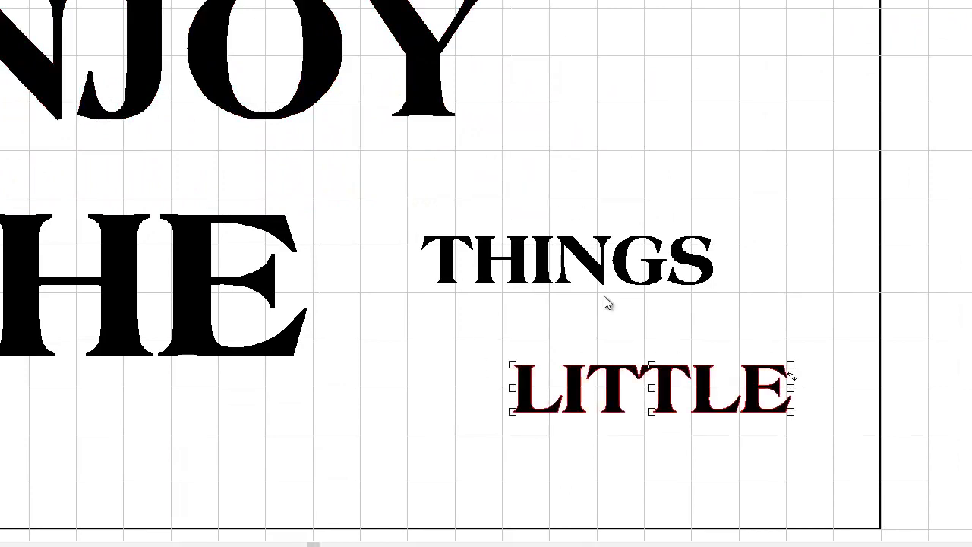
left_click(569, 259)
left_click_drag(571, 259, 641, 468)
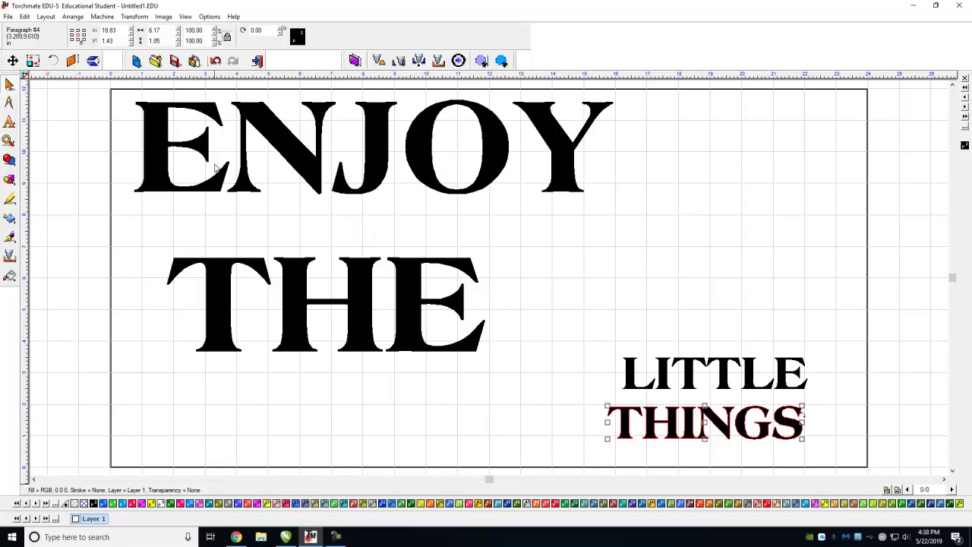
Convert the word ENJOY from text to graphics and check that its letters can be selected individually.
left_click(295, 151)
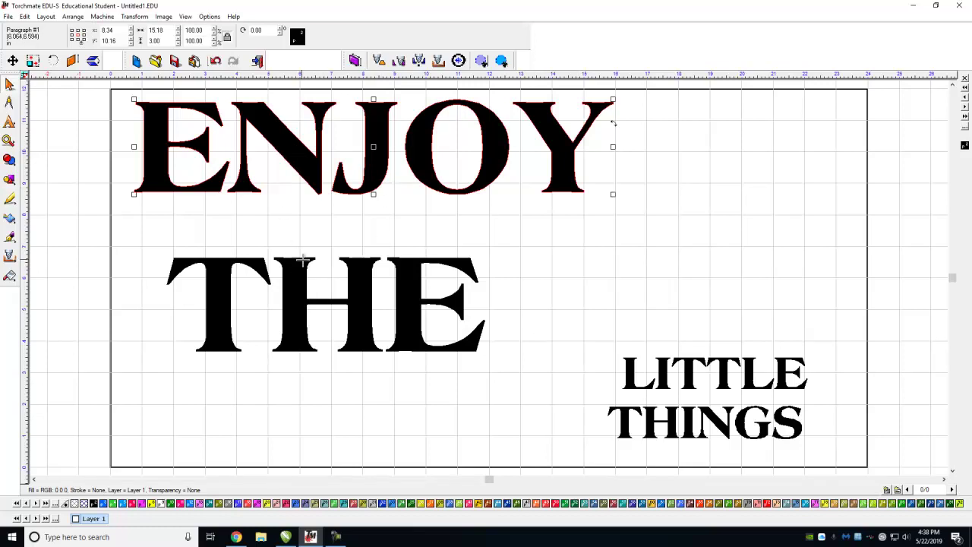
left_click(233, 238)
left_click(183, 144)
left_click(73, 16)
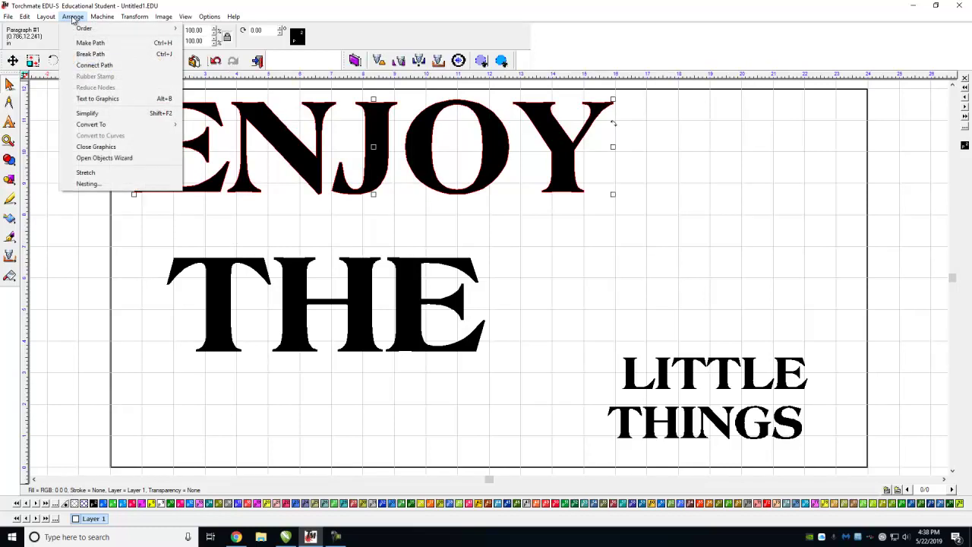
left_click(92, 102)
left_click(171, 230)
left_click(174, 187)
left_click(281, 137)
left_click(382, 158)
left_click(436, 160)
left_click(559, 162)
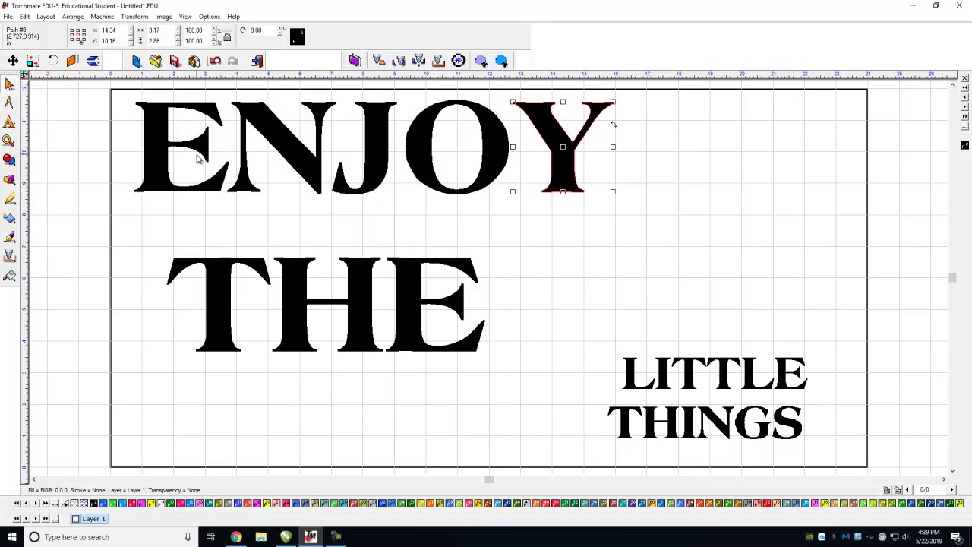
Nudge the N of ENJOY left and slightly up to about x 5.18, y 10.15 in, overlapping the E's foot.
left_click(288, 157)
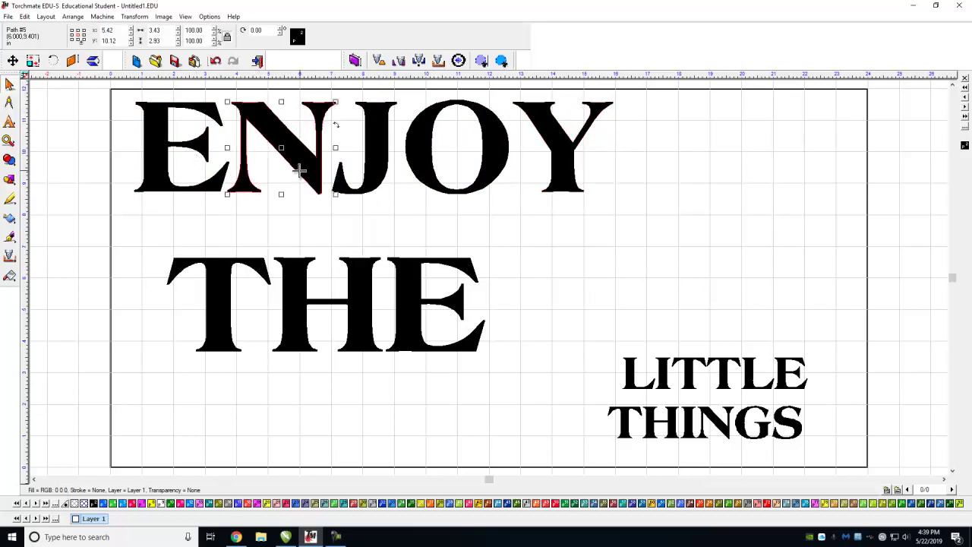
key("Left")
key("Left")
key("Left")
key("Left")
key("Left")
key("Left")
key("Left")
key("Left")
key("Left")
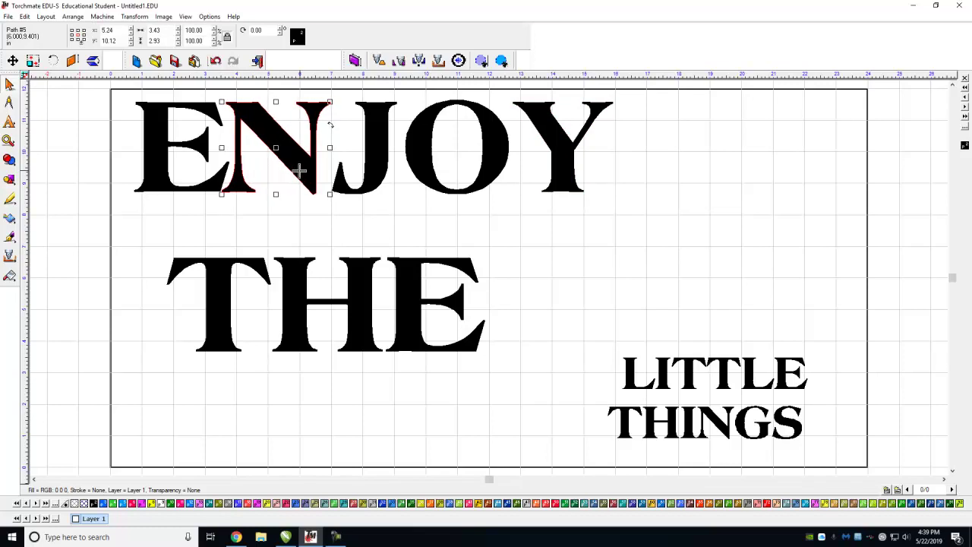
scroll(231, 175, "up", 3)
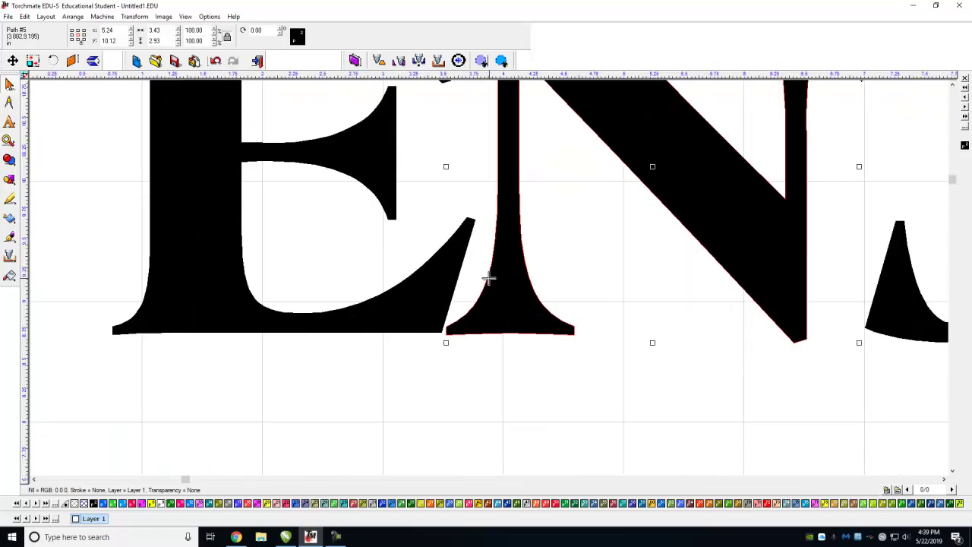
key("Left")
key("Left")
key("Up")
key("Left")
key("Up")
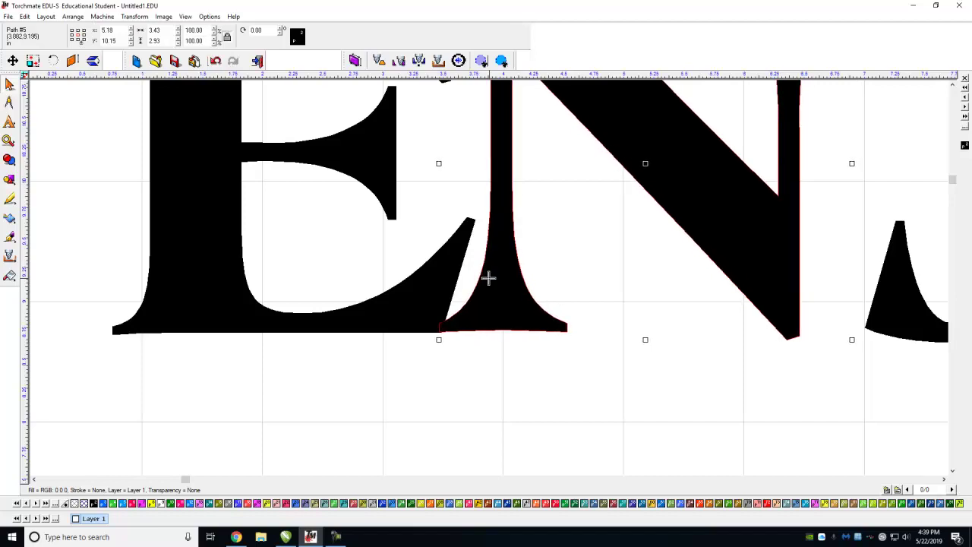
Nudge the N back right to about x 5.26 in, leaving a small gap beside the E.
scroll(498, 292, "down", 1)
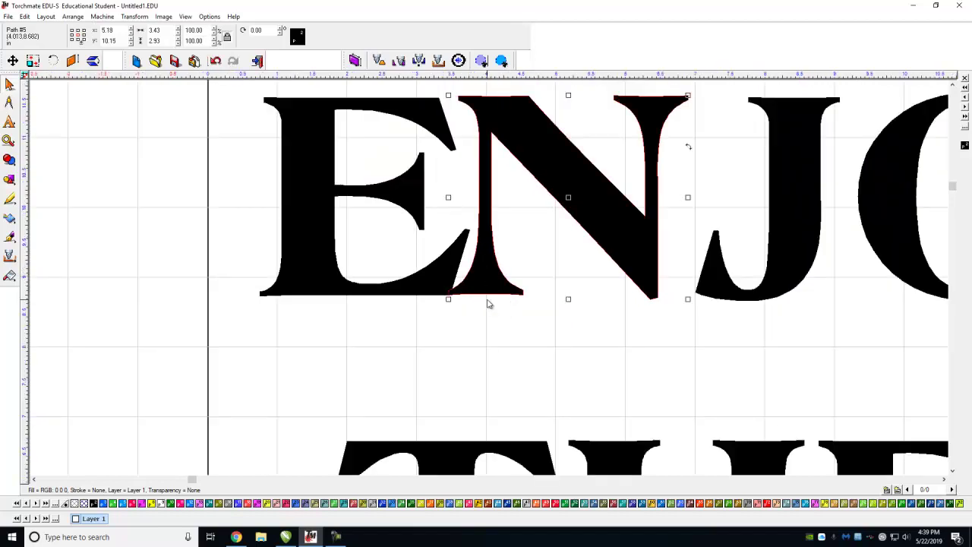
key("Right")
key("Right")
key("Right")
key("Right")
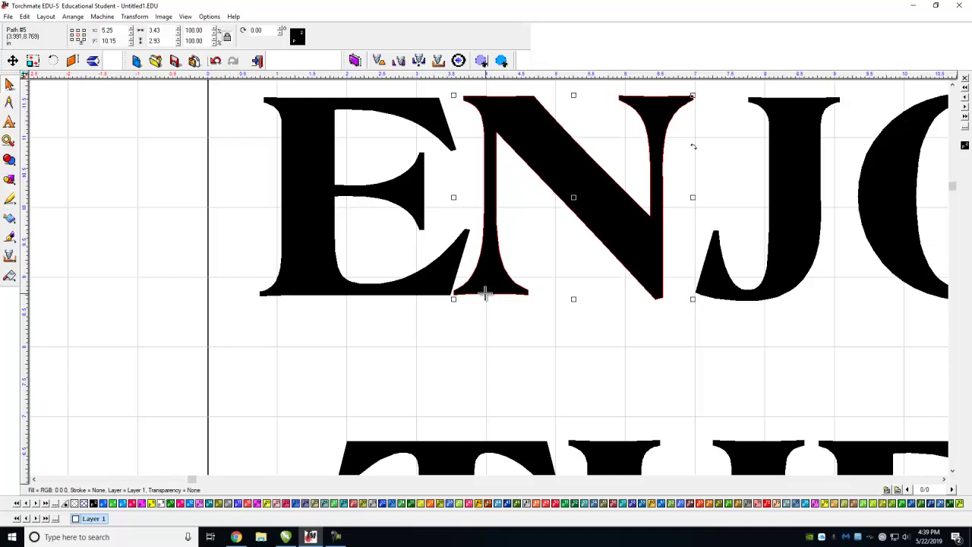
Edit the N's nodes, extending both end nodes of its lower-left serif to about x 3.47 in, into the E, and apply.
left_click(515, 331)
double_click(492, 213)
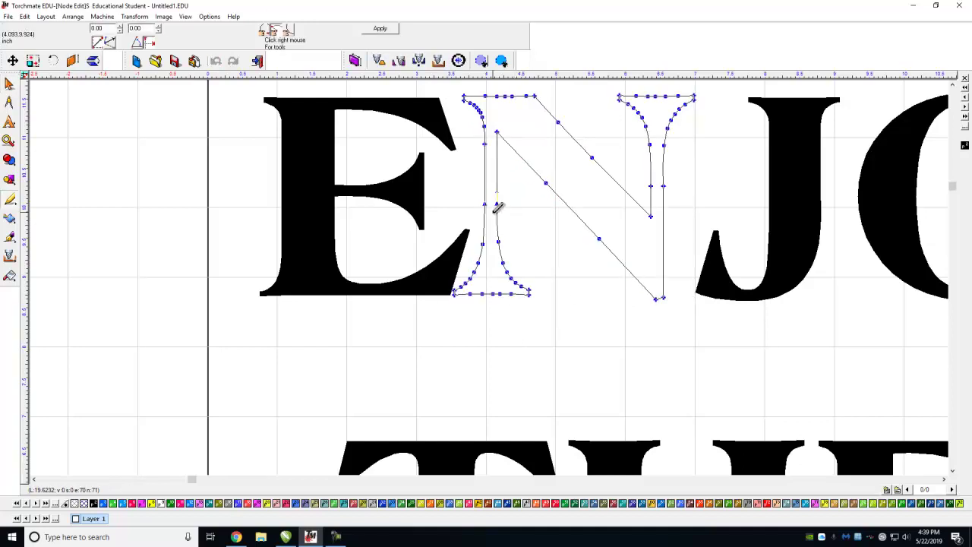
scroll(492, 272, "up", 3)
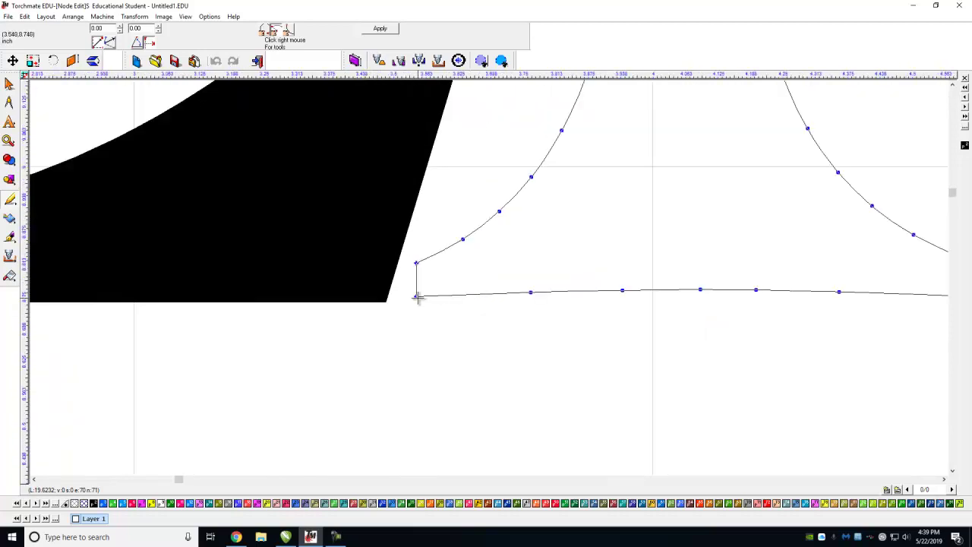
left_click_drag(415, 296, 376, 296)
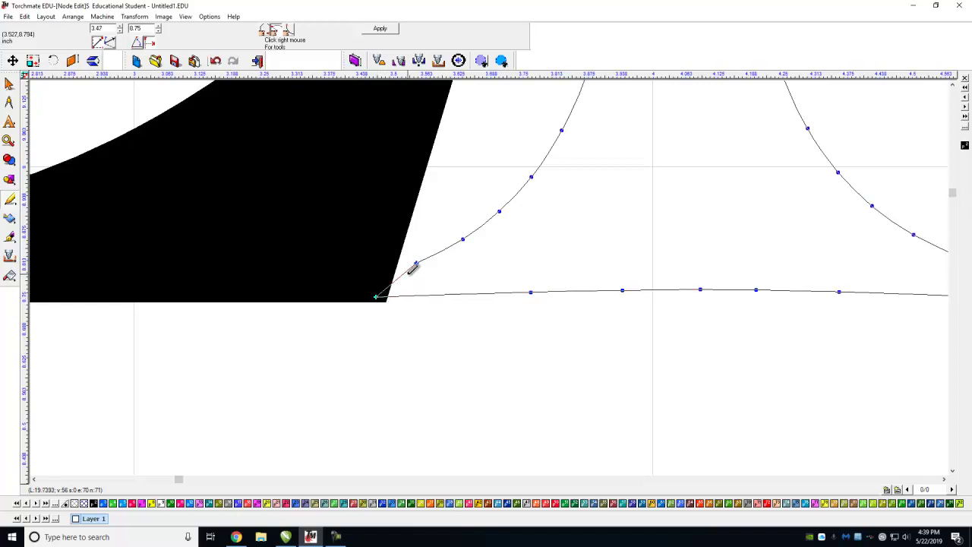
left_click_drag(415, 264, 377, 263)
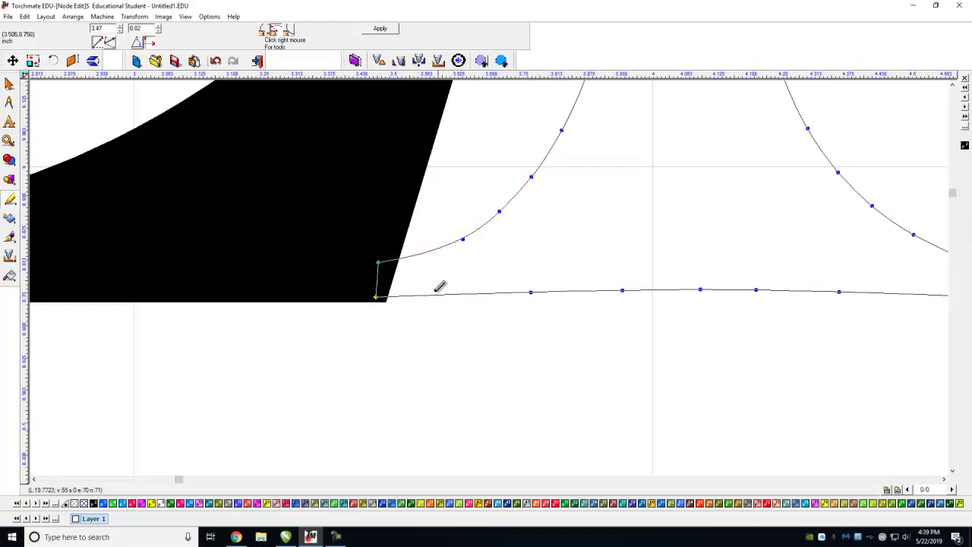
left_click(380, 28)
Nudge the J of ENJOY left until its lower hook overlaps the bottom of the N.
scroll(516, 253, "down", 3)
scroll(488, 296, "down", 2)
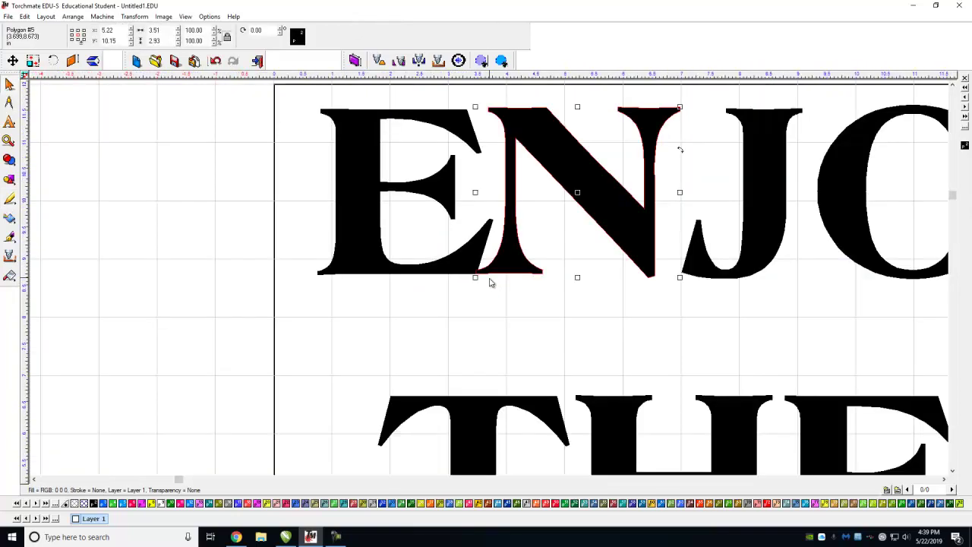
middle_click_drag(503, 290, 494, 317)
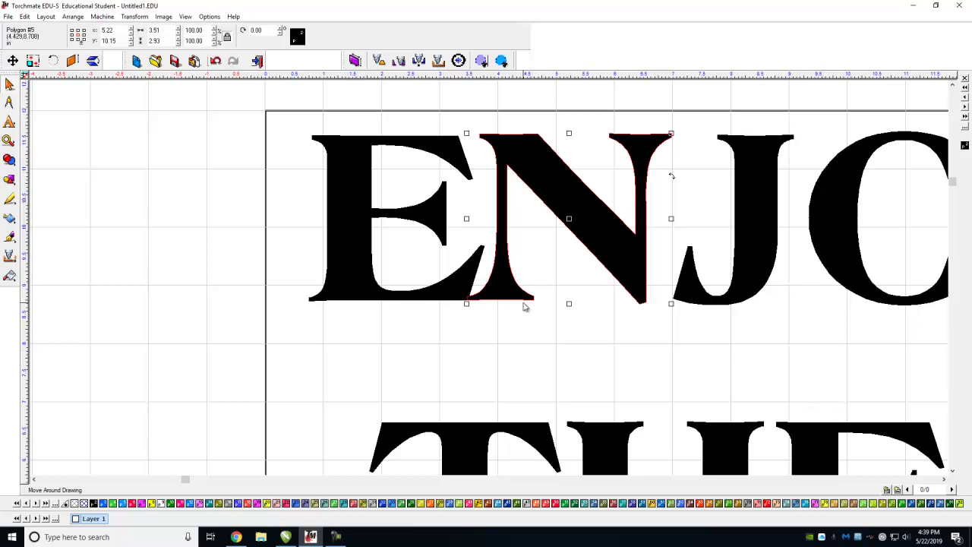
left_click(688, 283)
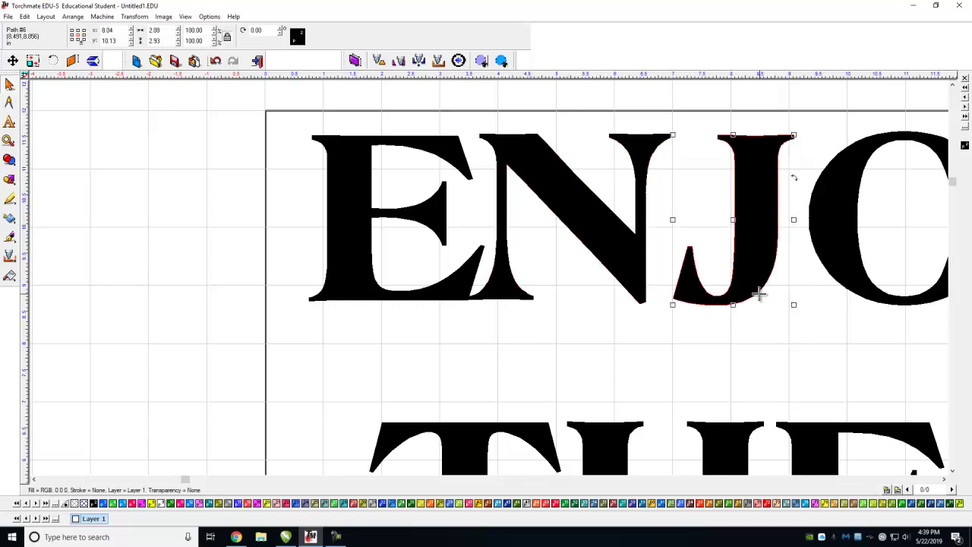
key("Left")
key("Left")
key("Left")
key("Left")
key("Left")
key("Left")
key("Left")
key("Left")
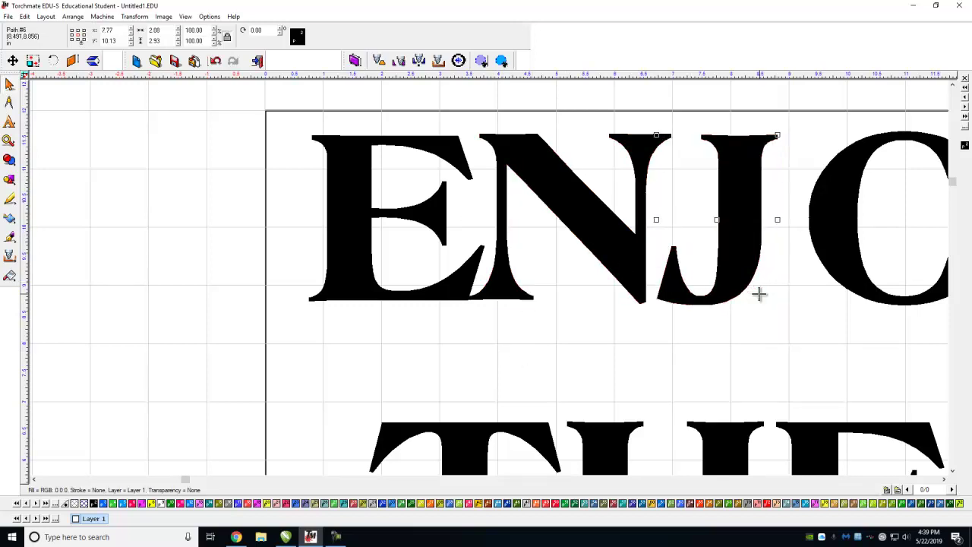
key("Left")
key("Left")
key("Left")
Nudge the O of ENJOY left to about x 9.85 in, overlapping the J.
left_click(841, 192)
key("Left")
key("Left")
key("Left")
key("Left")
key("Left")
key("Left")
key("Left")
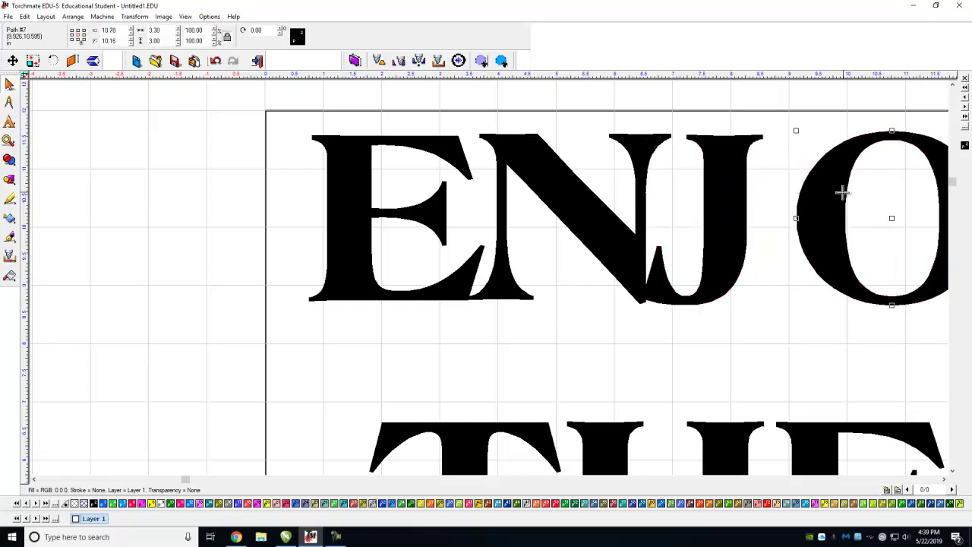
key("Left")
key("Left")
key("Left")
key("Left")
key("Left")
key("Left")
key("Left")
key("Left")
key("Left")
key("Left")
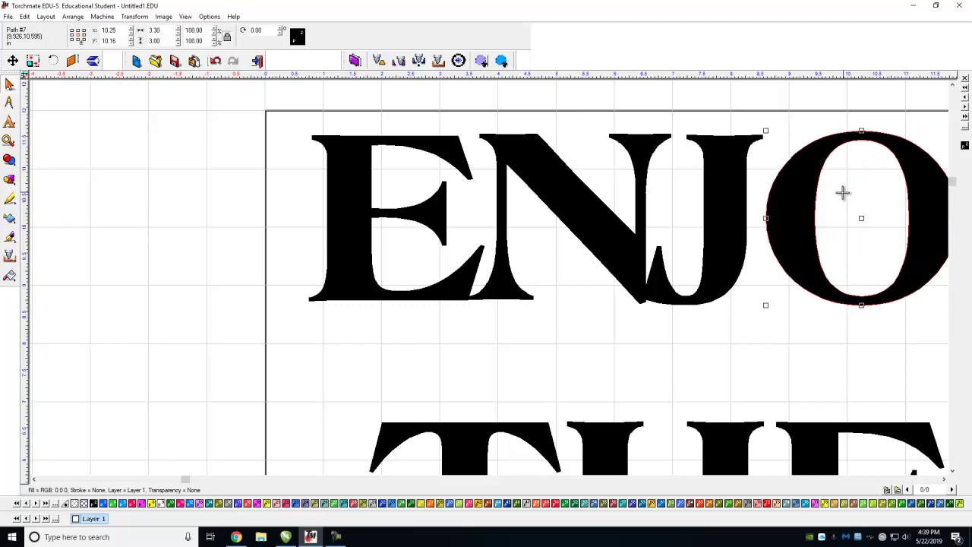
key("Left")
key("Left")
key("Left")
key("Left")
key("Left")
key("Left")
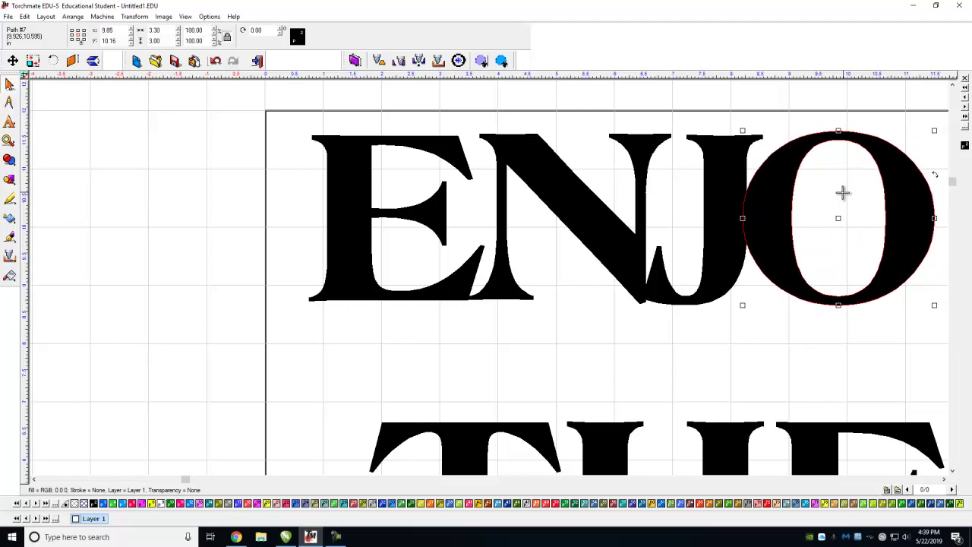
Nudge the Y of ENJOY left to about x 12.21 in, overlapping the O, and check the overlap up close.
scroll(858, 164, "down", 1)
left_click(616, 306)
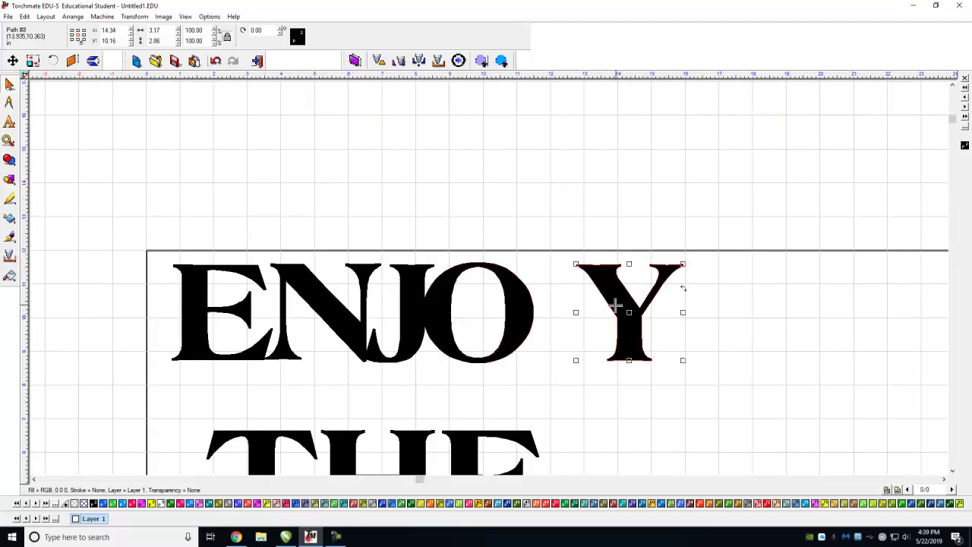
key("Left")
key("Left")
key("Left")
key("Left")
key("Left")
key("Left")
key("Left")
key("Left")
key("Left")
key("Left")
key("Left")
key("Left")
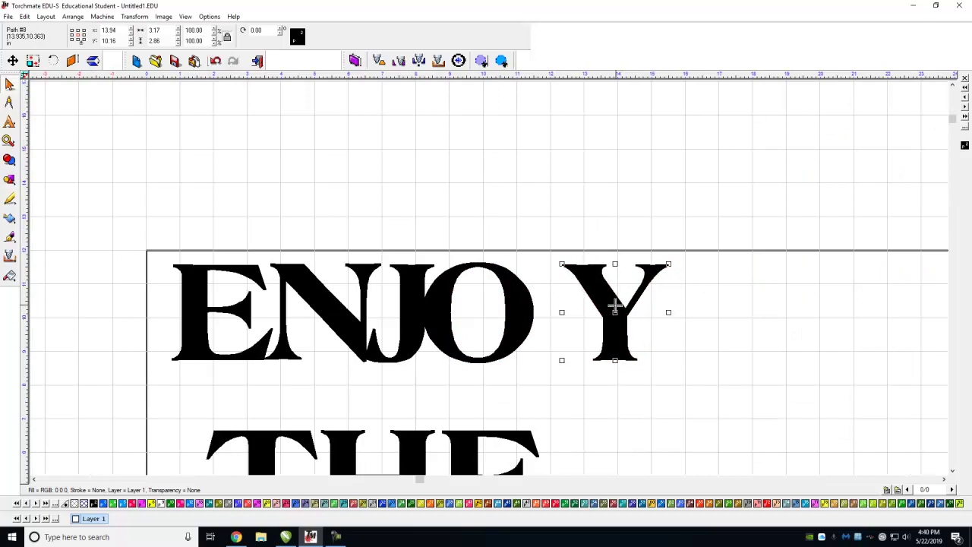
key("Left")
key("Left")
key("Left")
key("Left")
key("Left")
key("Left")
key("Left")
key("Left")
key("Left")
key("Left")
key("Left")
key("Left")
key("Left")
key("Left")
key("Left")
key("Left")
key("Left")
key("Left")
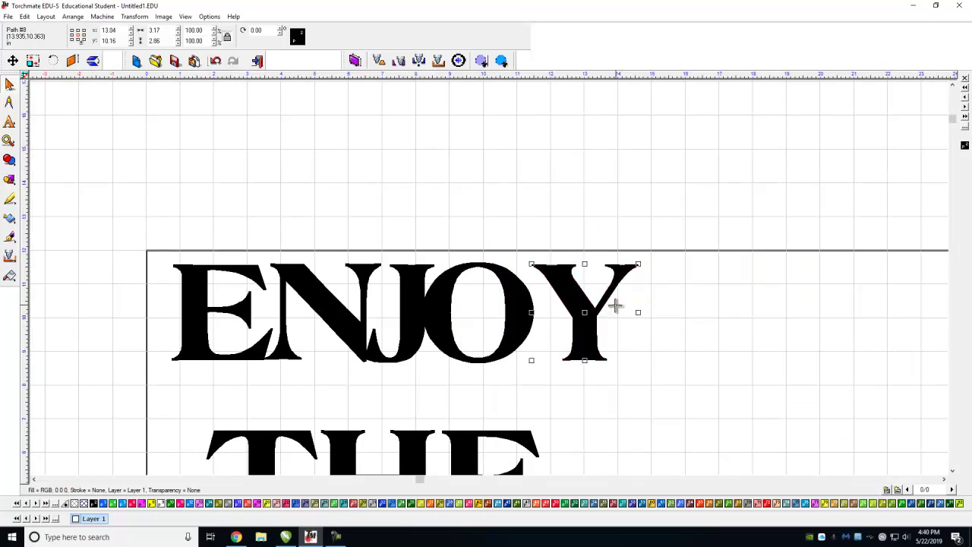
key("Left")
key("Left")
key("Left")
key("Left")
key("Left")
key("Left")
key("Left")
key("Left")
key("Left")
key("Left")
key("Left")
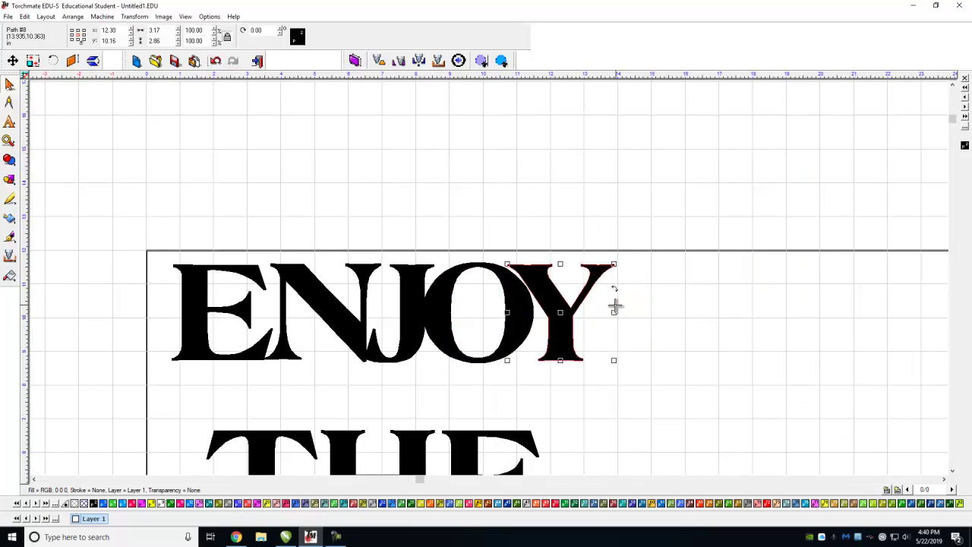
key("Left")
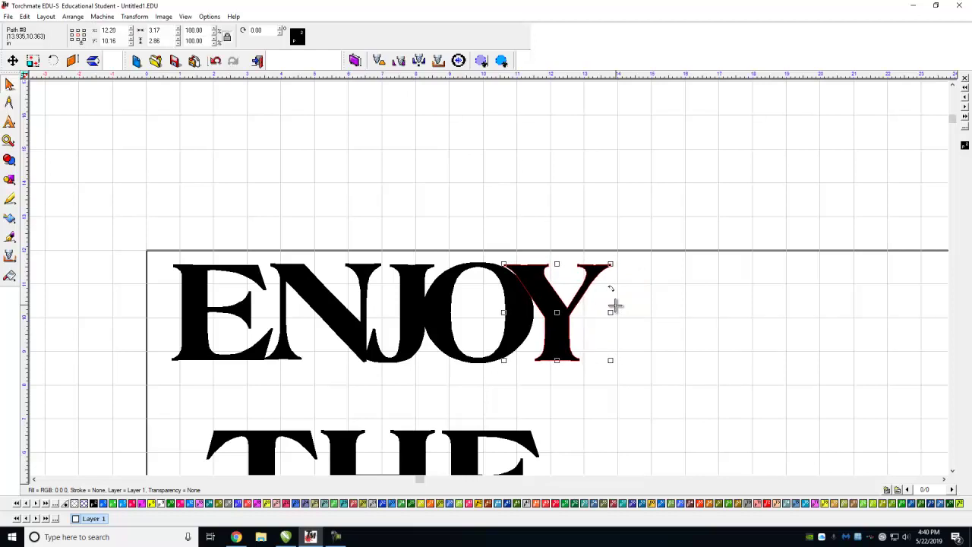
key("Right")
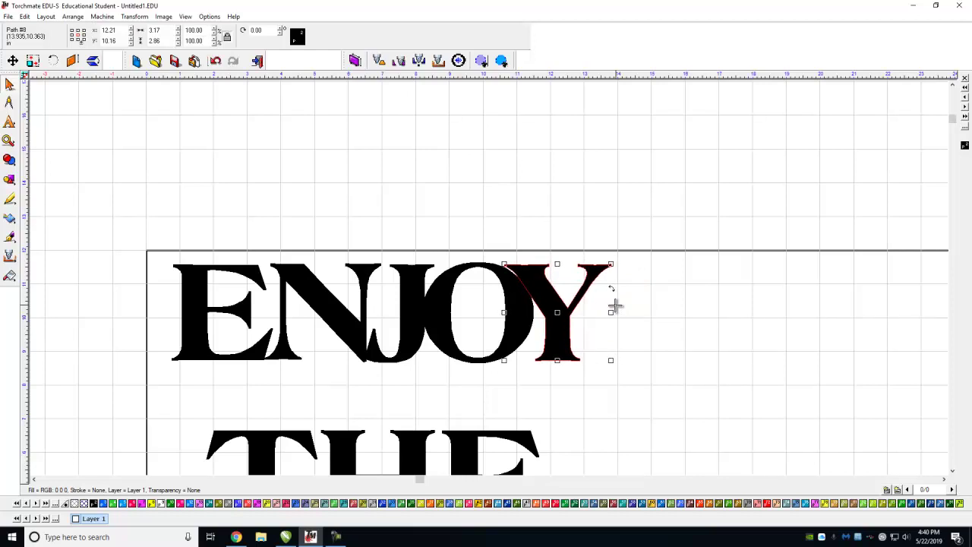
scroll(542, 316, "up", 2)
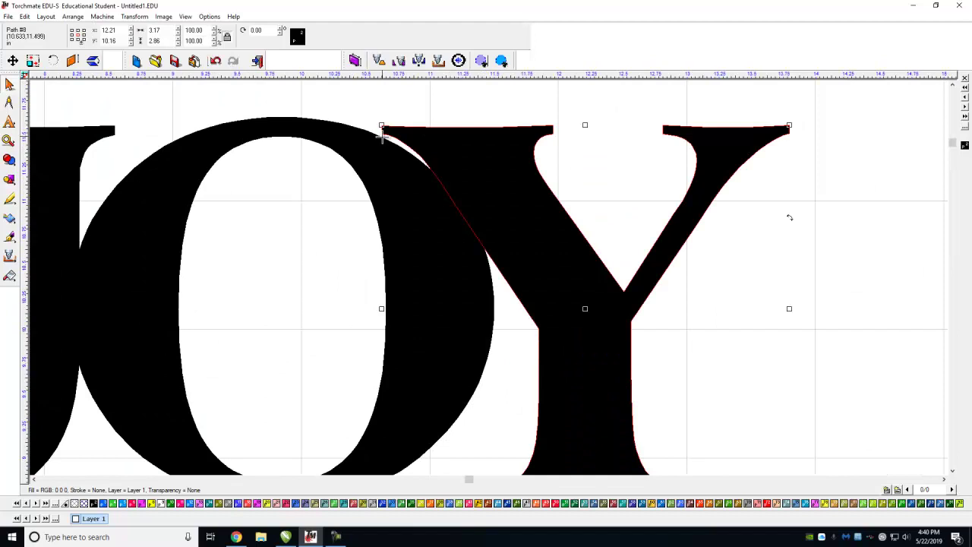
scroll(473, 188, "down", 3)
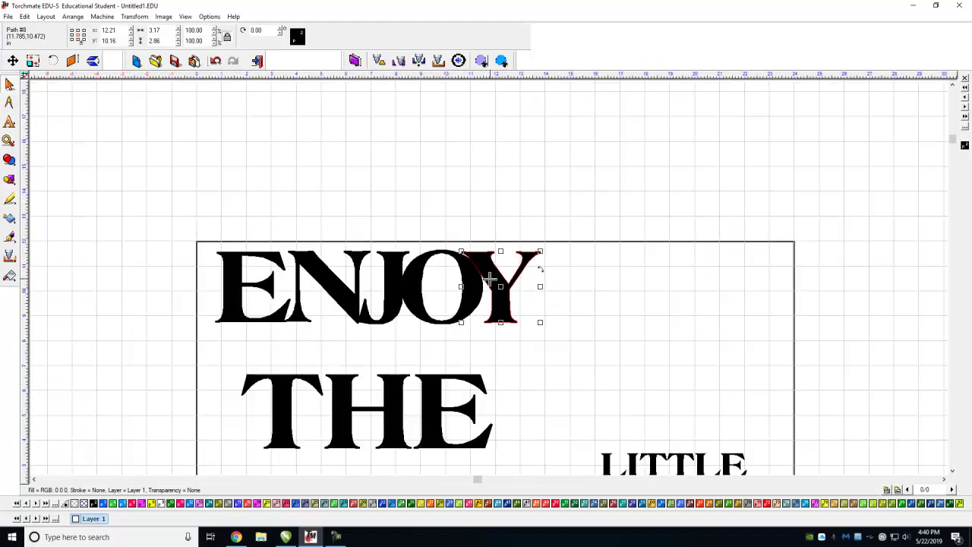
Weld all five overlapping letters of ENJOY into one connected shape.
left_click(221, 208)
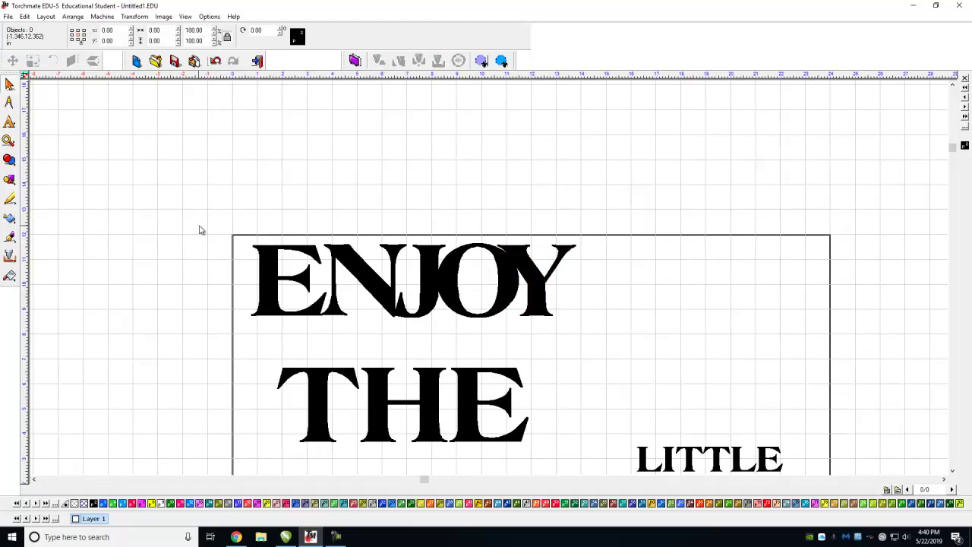
scroll(311, 295, "up", 1)
scroll(456, 247, "down", 1)
middle_click_drag(521, 295, 483, 290)
mouse_move(375, 214)
left_mouse_down()
mouse_move(608, 330)
mouse_move(826, 351)
left_mouse_up()
scroll(581, 332, "up", 3)
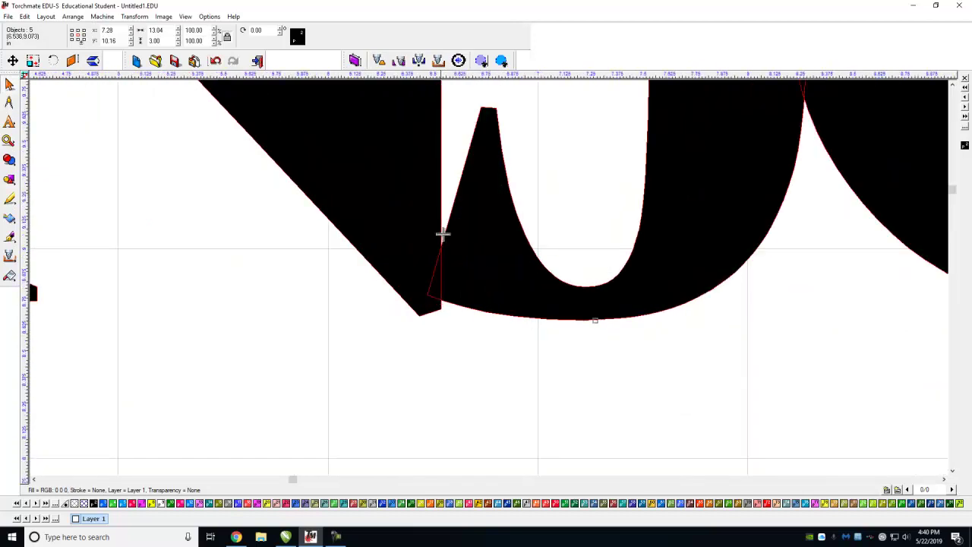
scroll(440, 271, "down", 3)
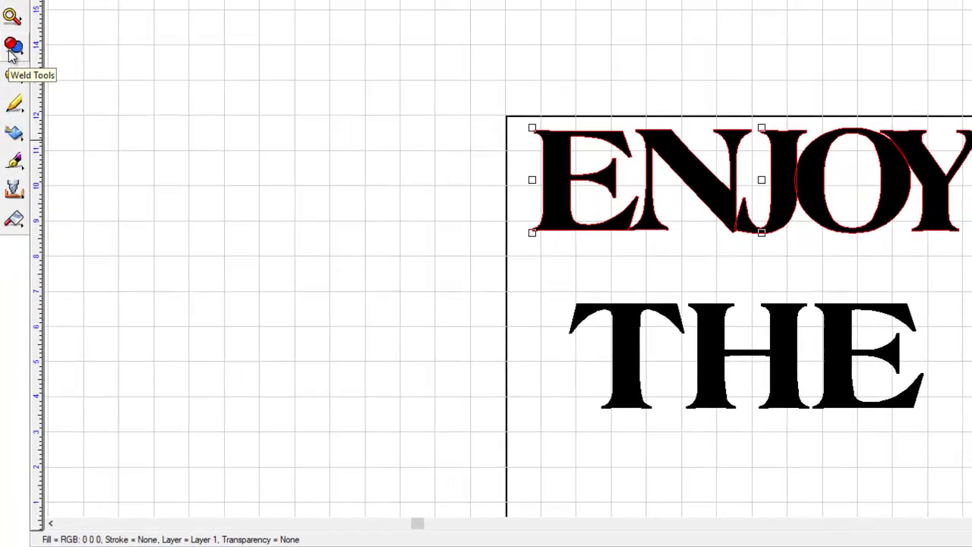
left_click(8, 164)
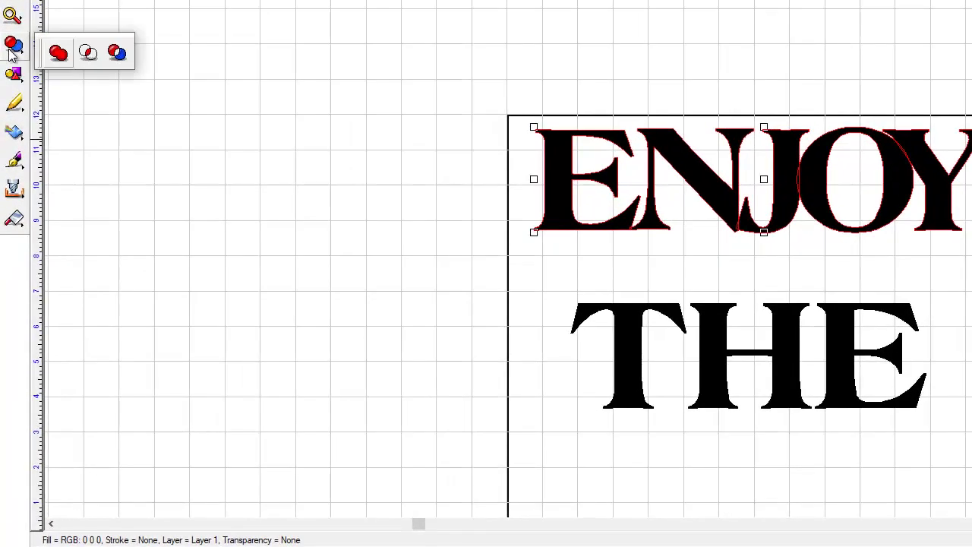
left_click(58, 55)
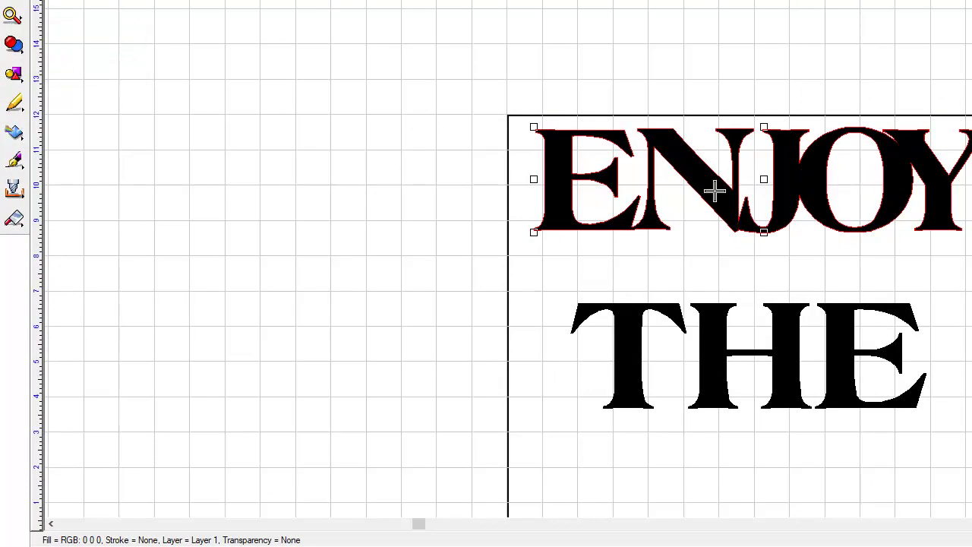
Examine the welded joints between the letters of ENJOY up close, especially the N–J and E–N connections.
scroll(752, 226, "up", 3)
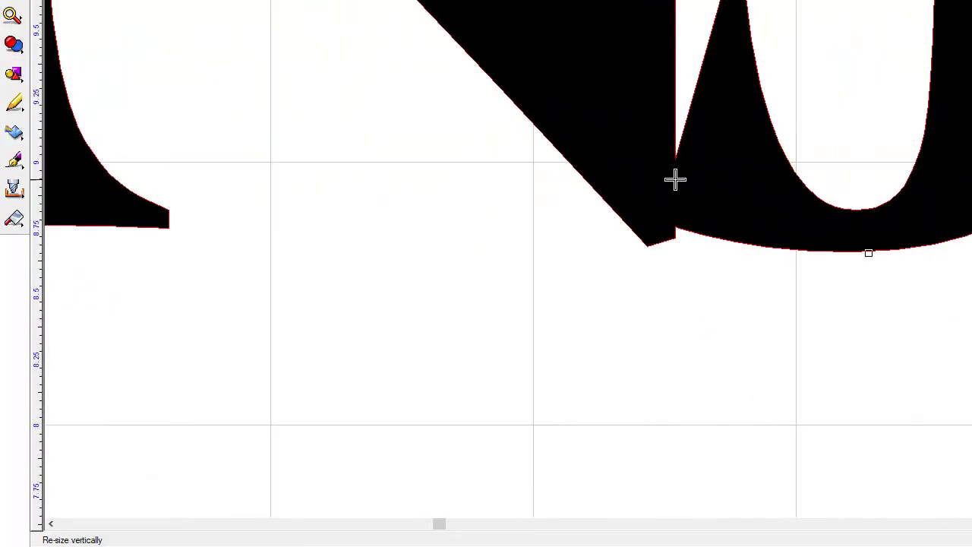
scroll(675, 179, "up", 2)
scroll(674, 177, "down", 6)
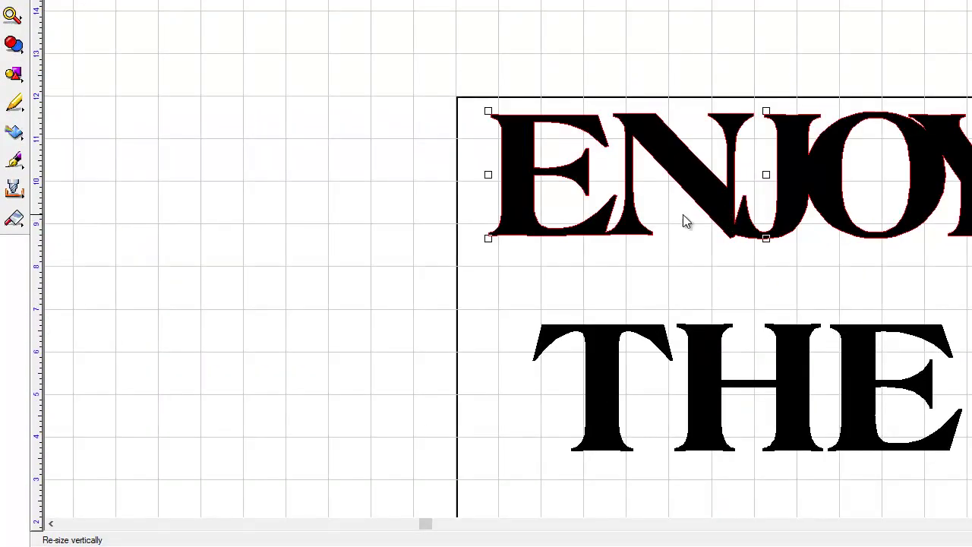
scroll(720, 219, "up", 4)
scroll(728, 220, "down", 3)
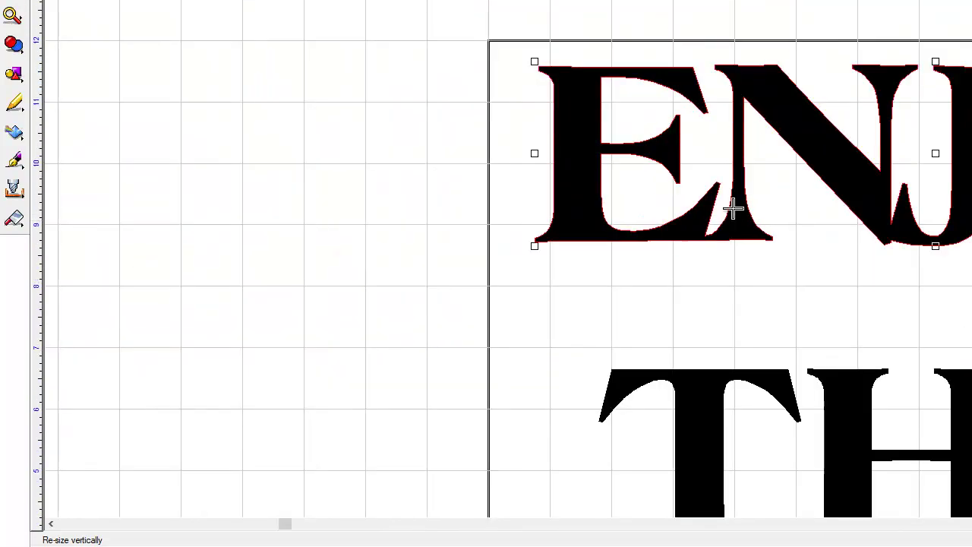
middle_click_drag(935, 64, 768, 2)
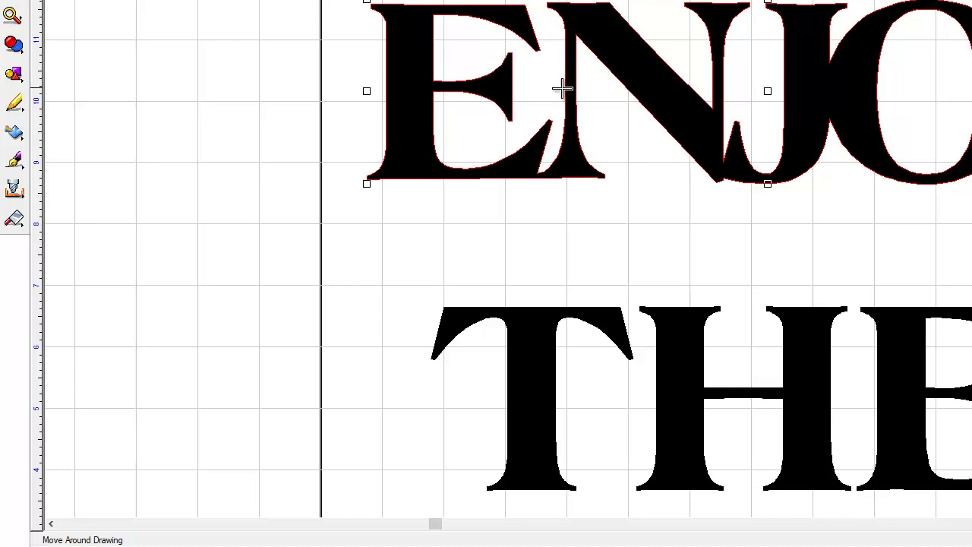
scroll(565, 88, "down", 3)
middle_click_drag(913, 275, 857, 219)
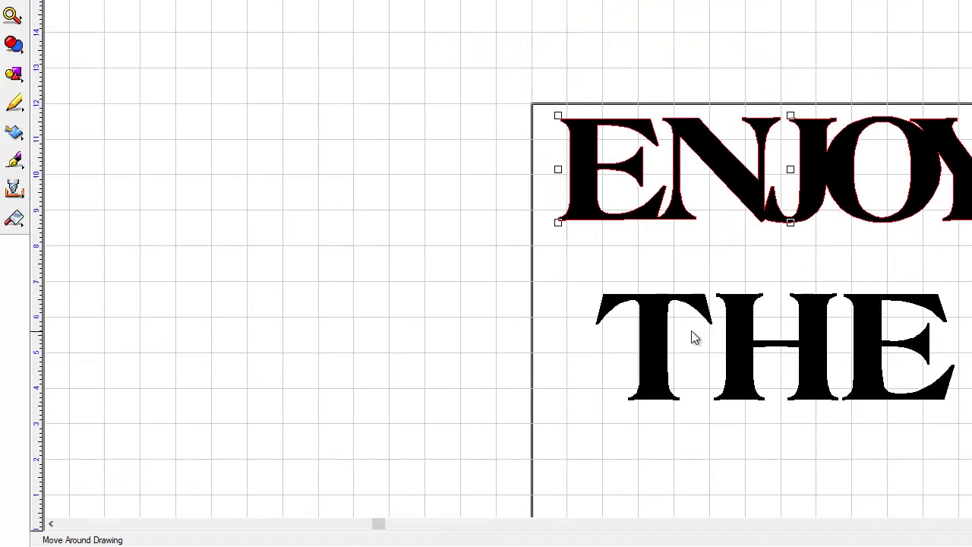
left_click(519, 311)
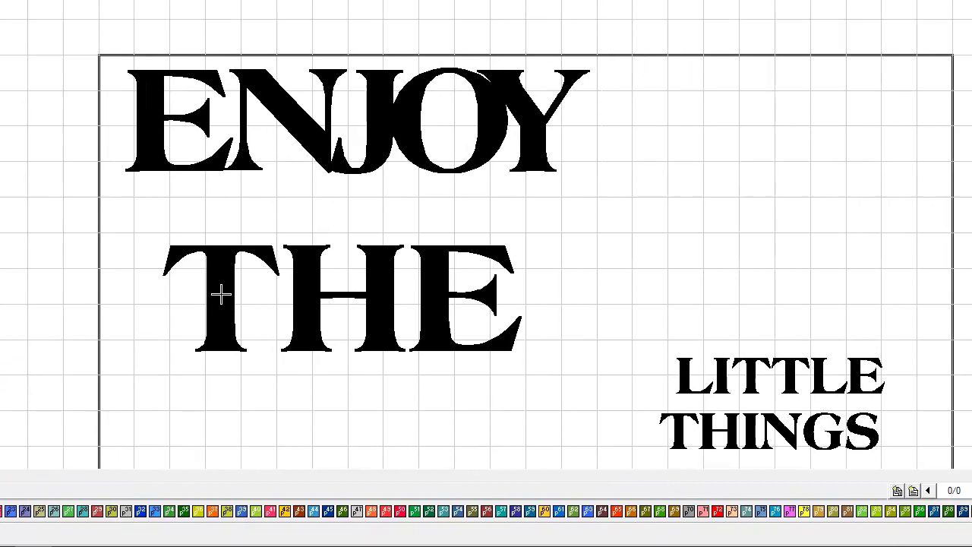
Move THE up to about x 7.68, y 7.28 in so its top edge overlaps the bottom of ENJOY.
left_click(681, 355)
left_click_drag(288, 291, 319, 217)
scroll(313, 220, "up", 5)
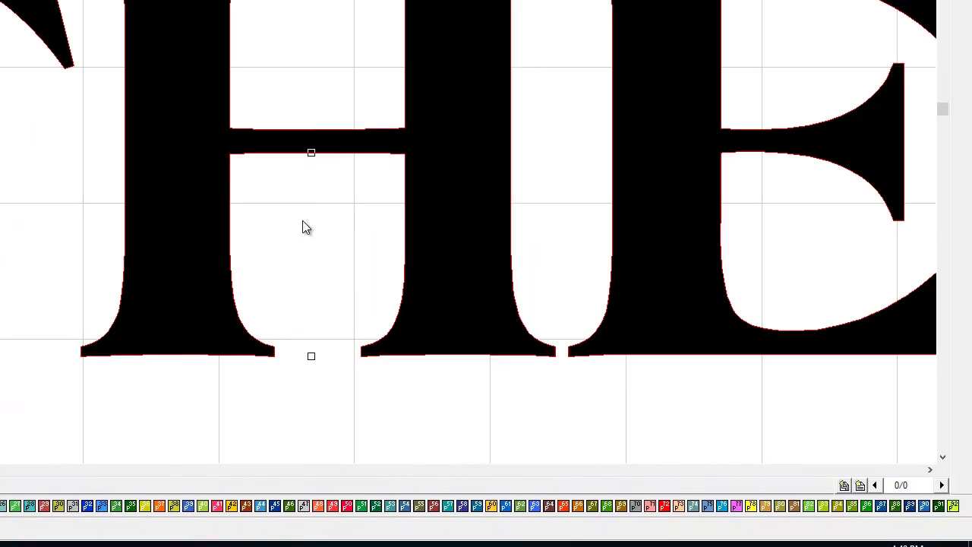
scroll(262, 156, "down", 2)
left_click_drag(274, 172, 275, 180)
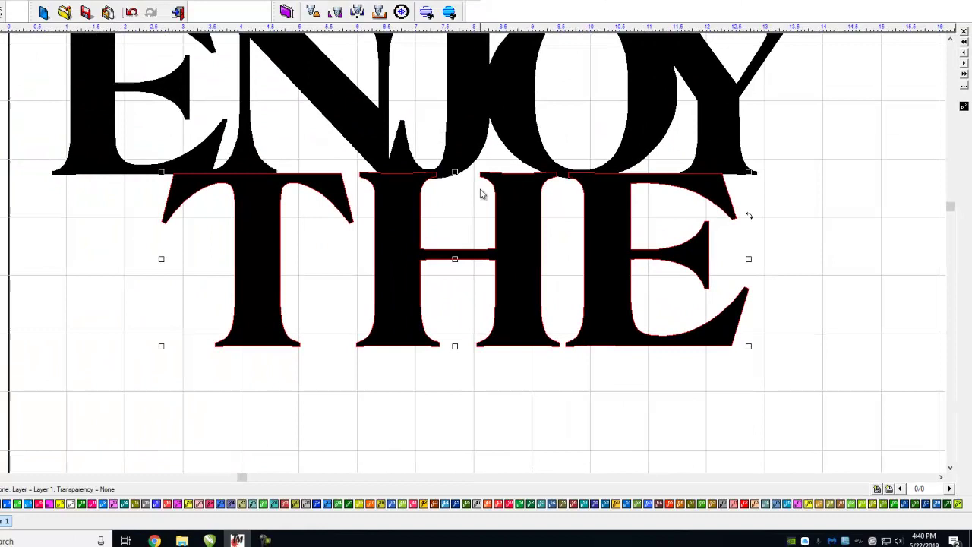
scroll(300, 95, "up", 3)
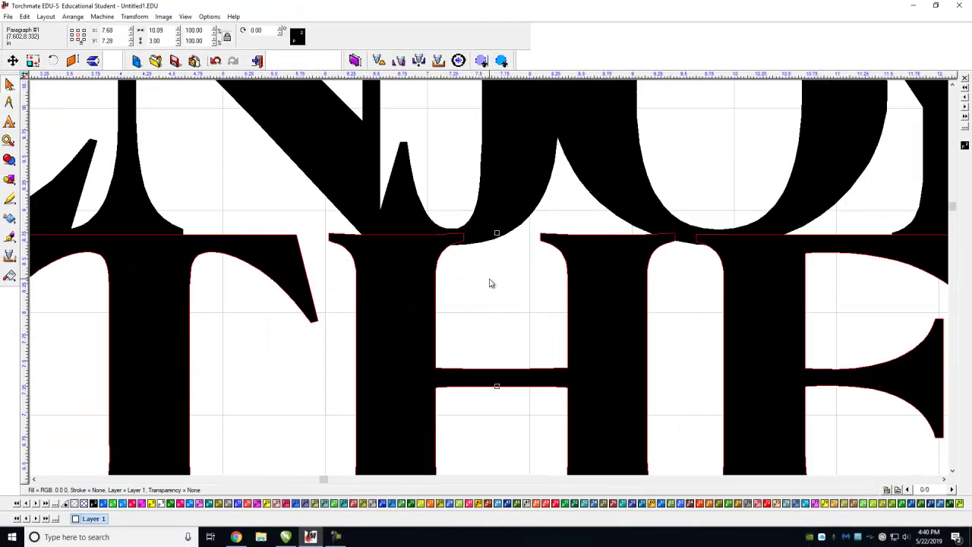
scroll(248, 173, "down", 5)
Weld ENJOY and THE together into one connected shape.
left_click_drag(212, 120, 740, 444)
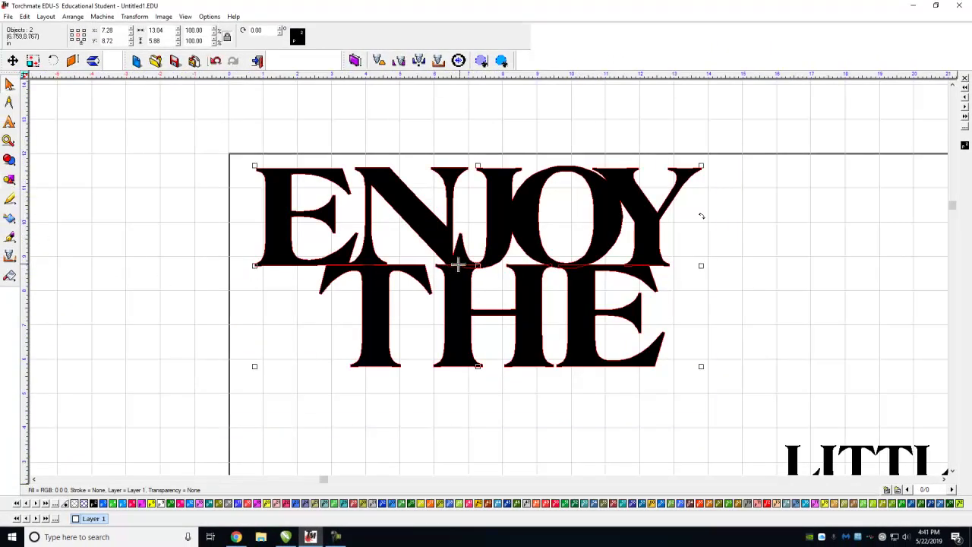
left_click(10, 164)
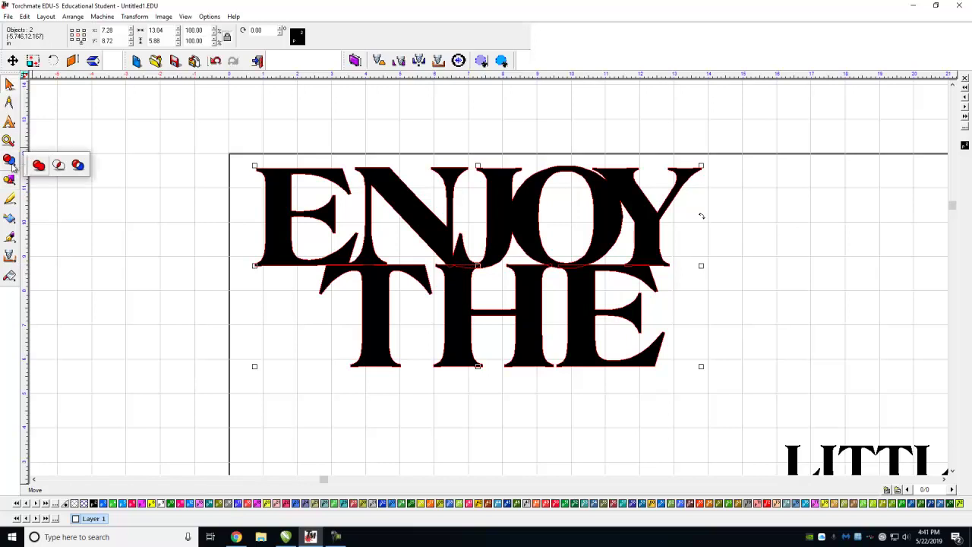
left_click(38, 166)
left_click(446, 400)
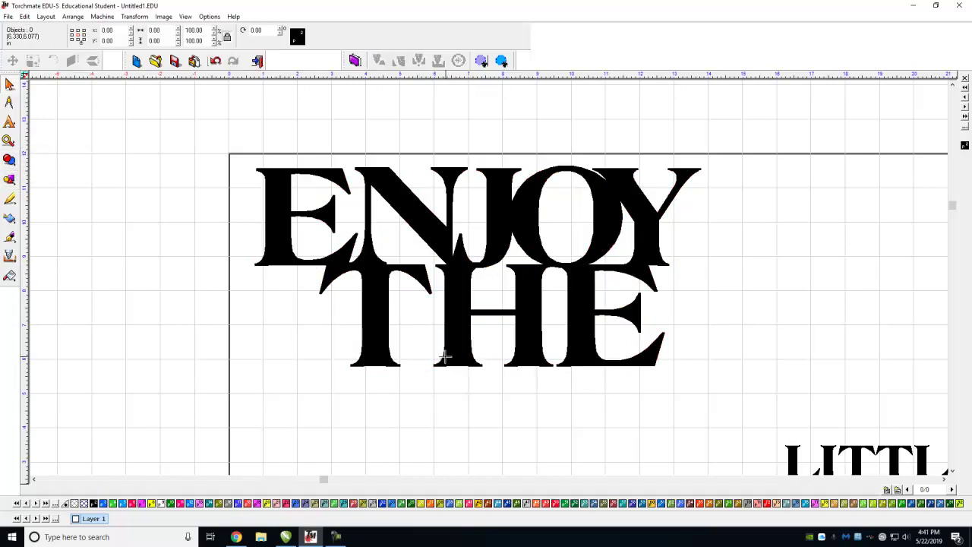
scroll(445, 356, "down", 1)
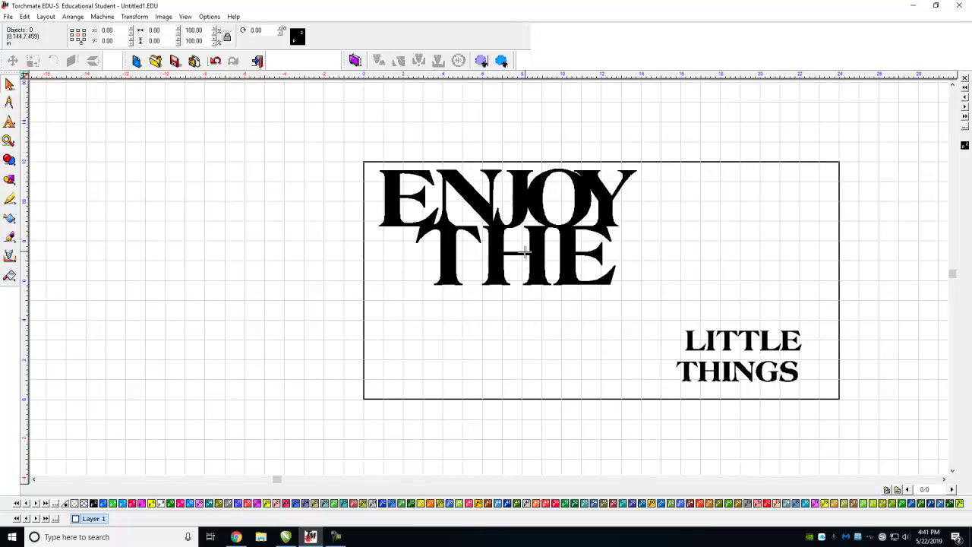
Move the word LITTLE beneath THE, to about x 9.11, y 3.14 in.
left_click(735, 341)
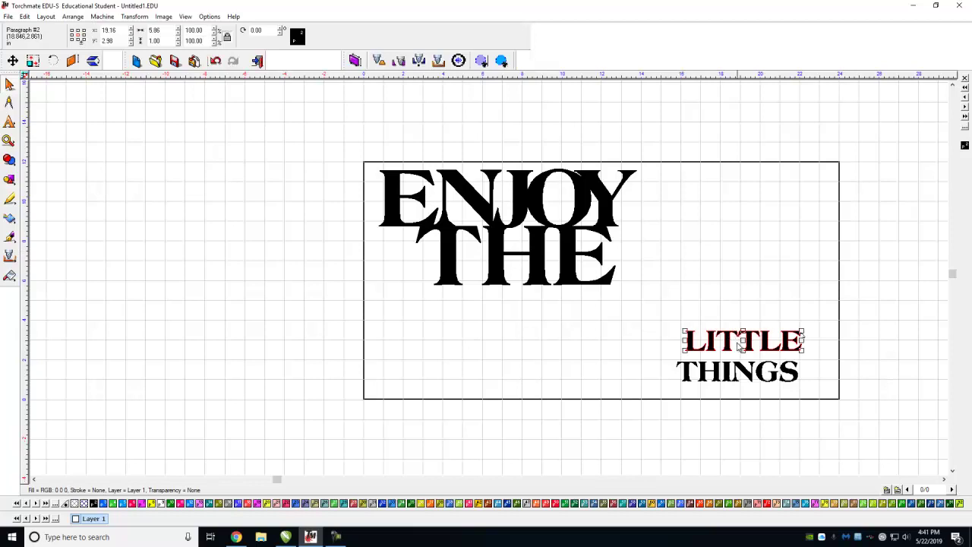
left_click_drag(735, 341, 552, 341)
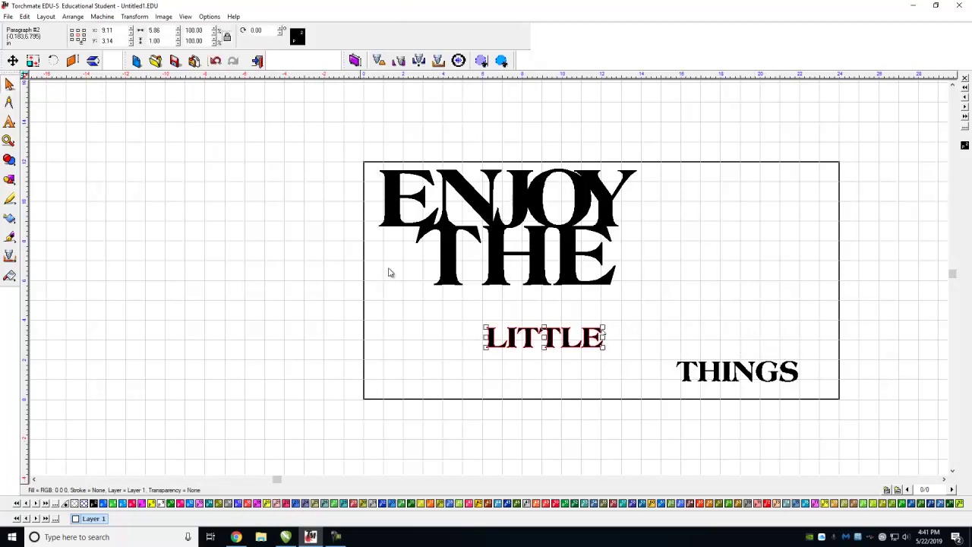
left_click(61, 190)
Draw a rectangle about 7.79 × 3.45 in above THINGS and fill it with green (RGB 0 153 51).
left_click(9, 179)
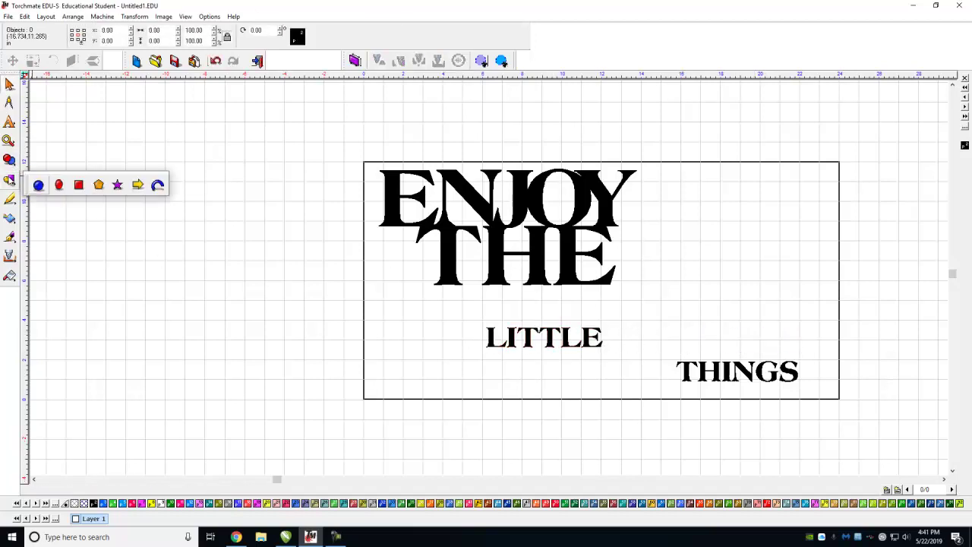
left_click(79, 186)
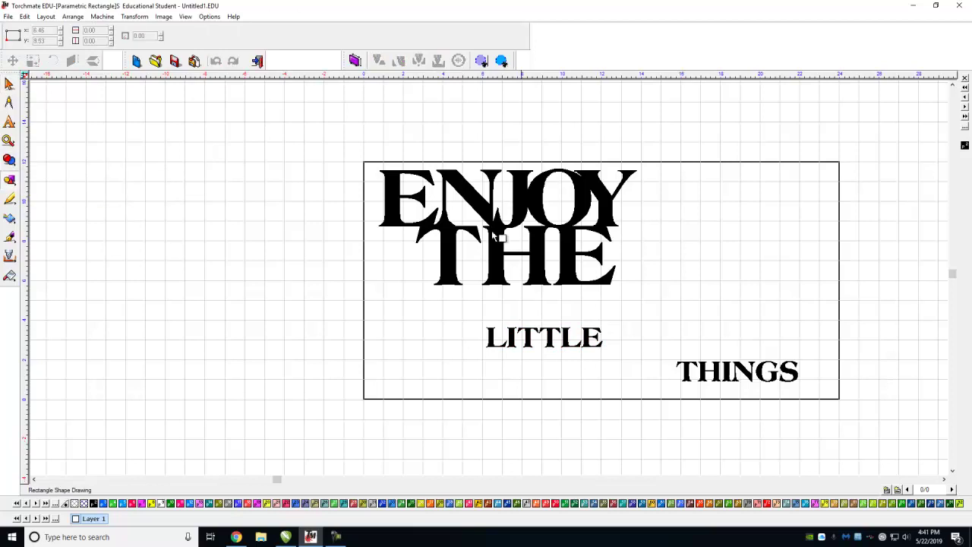
mouse_move(677, 213)
left_mouse_down()
mouse_move(787, 285)
mouse_move(831, 282)
left_mouse_up()
mouse_move(831, 282)
middle_mouse_down()
mouse_move(785, 313)
mouse_move(595, 310)
middle_mouse_up()
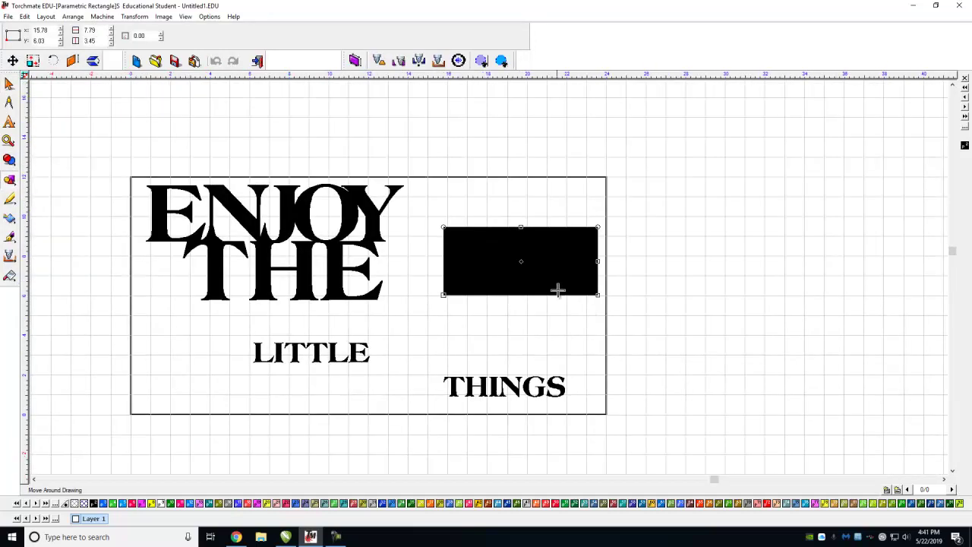
scroll(548, 279, "up", 1)
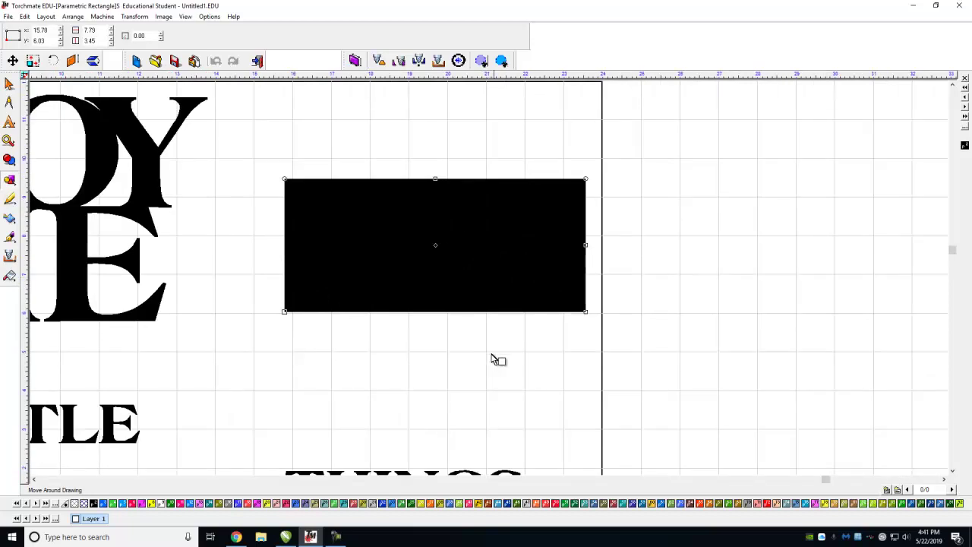
left_click(566, 504)
scroll(501, 341, "down", 2)
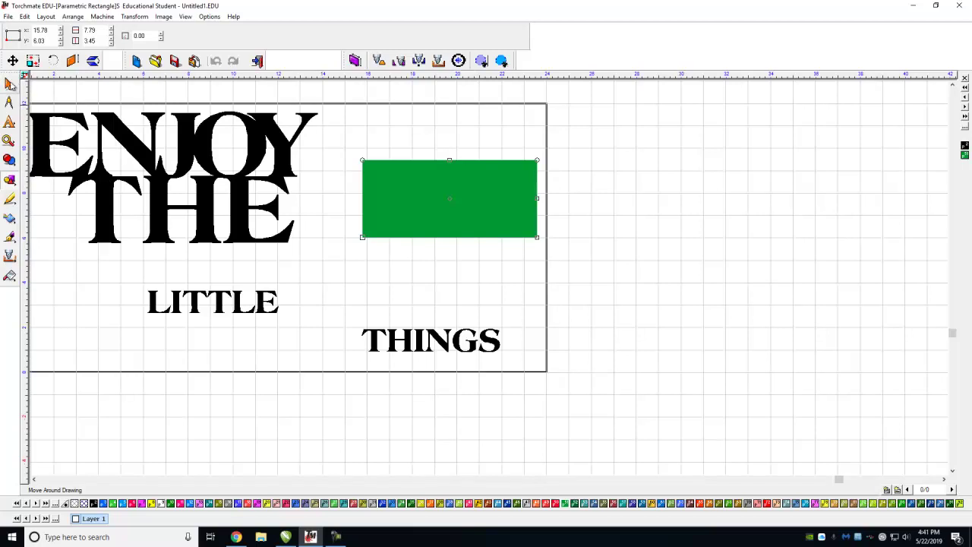
Move the word LITTLE onto the middle of the green rectangle, to about x 19.51, y 7.80 in.
left_click(9, 83)
left_click(216, 307)
left_click_drag(220, 301, 454, 196)
scroll(453, 197, "up", 1)
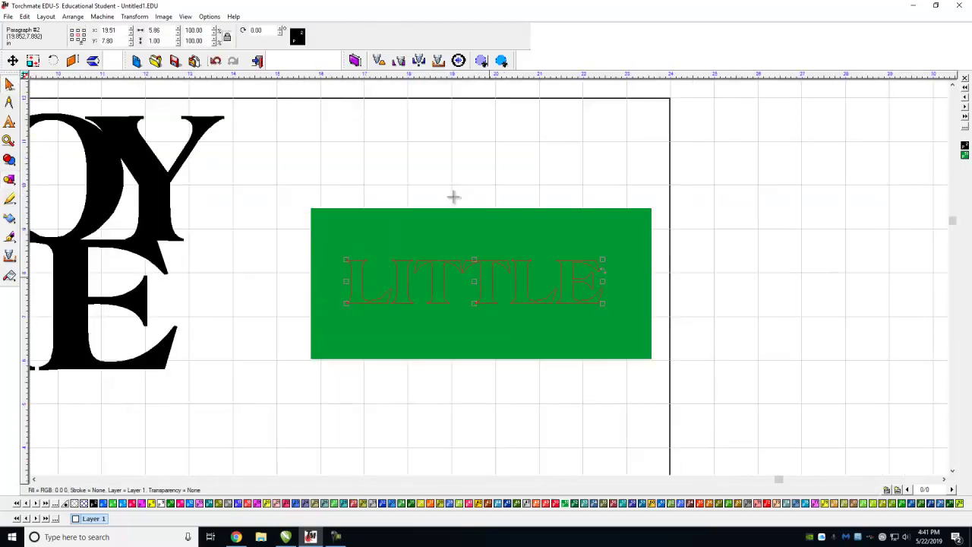
scroll(489, 278, "up", 1)
middle_click_drag(527, 310, 462, 306)
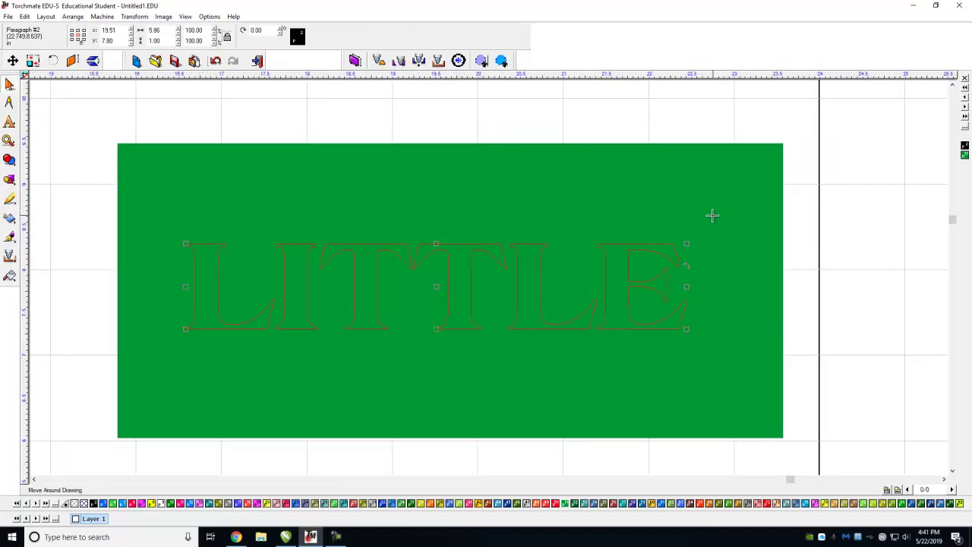
left_click(688, 240)
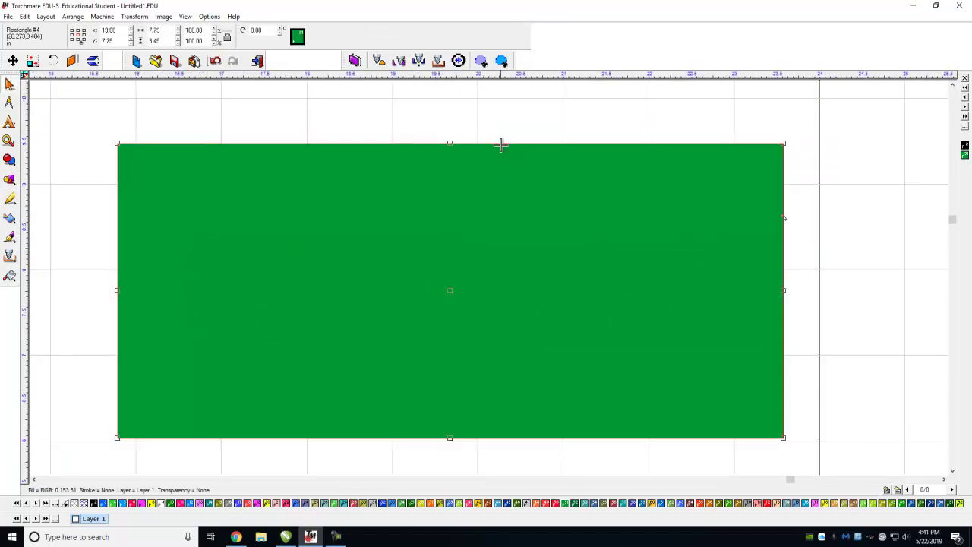
scroll(551, 273, "down", 2)
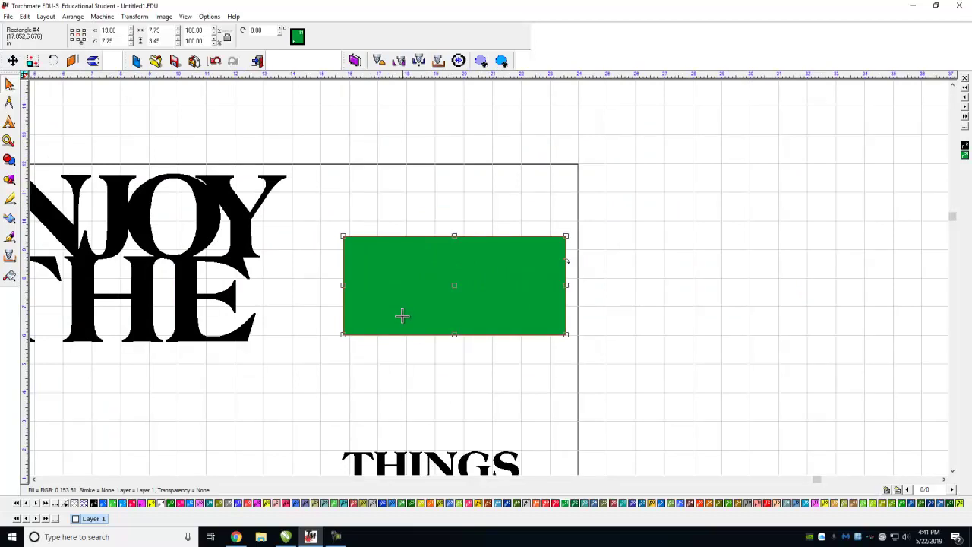
left_click(410, 365)
Try to make a path of the green rectangle and the LITTLE text together.
left_click_drag(323, 217, 602, 360)
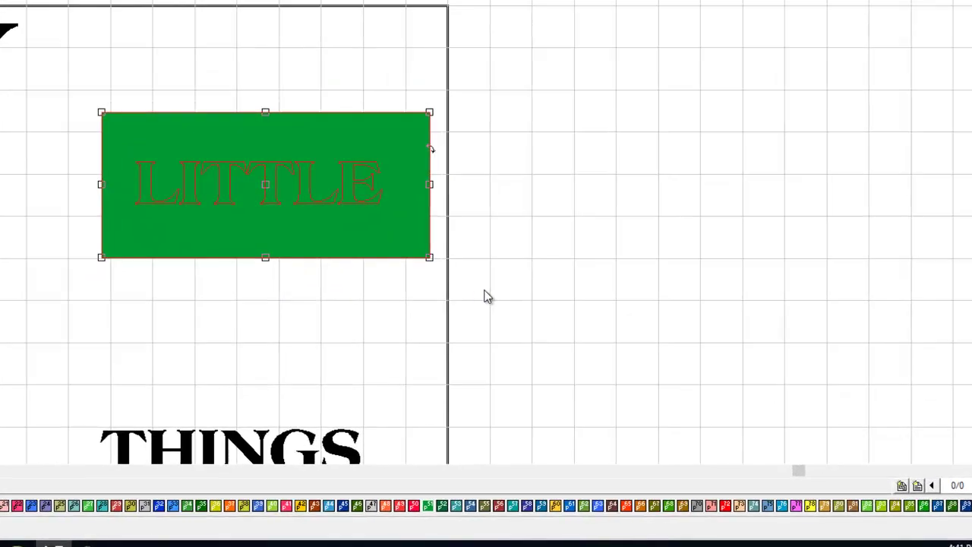
left_click(360, 328)
left_click(210, 208)
left_click(200, 308)
left_click(205, 164)
left_click(135, 67)
left_click_drag(50, 70, 457, 294)
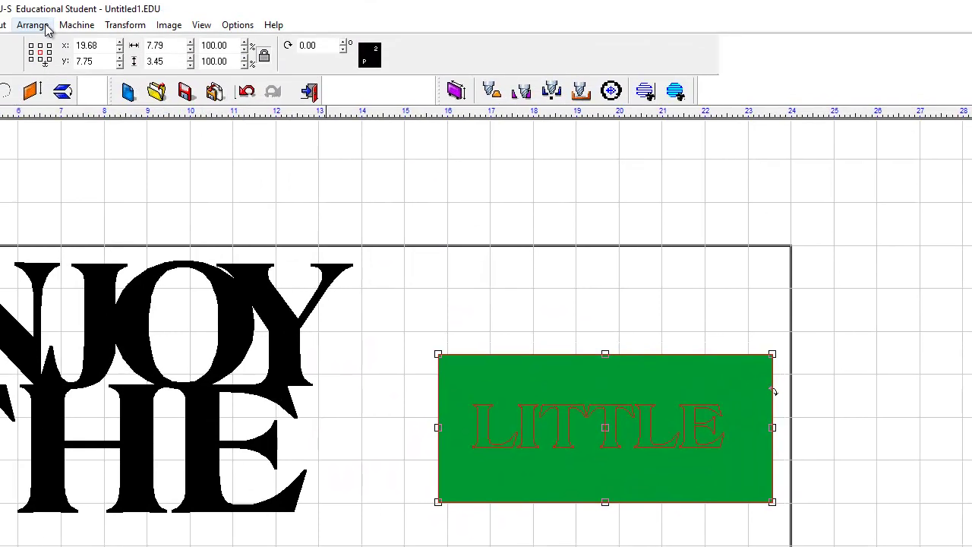
left_click(34, 25)
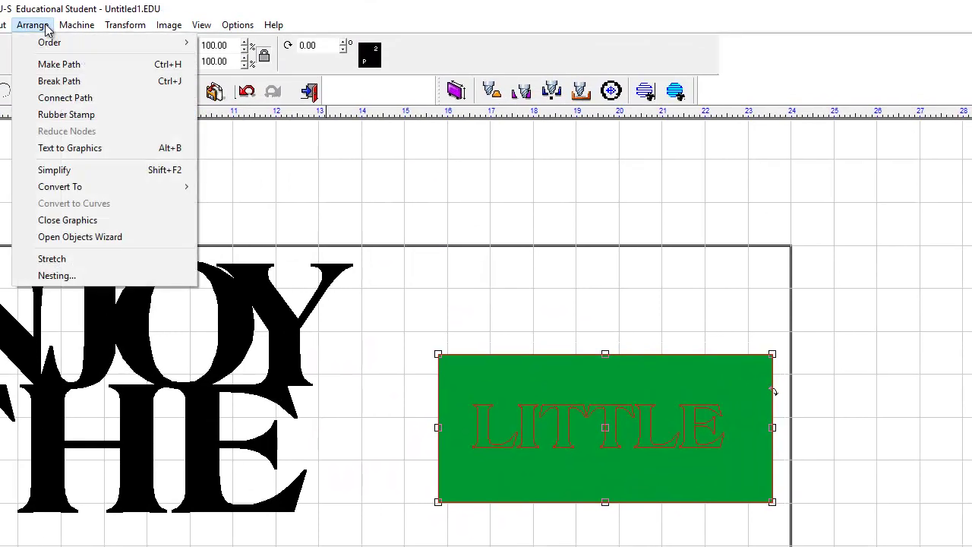
left_click(50, 66)
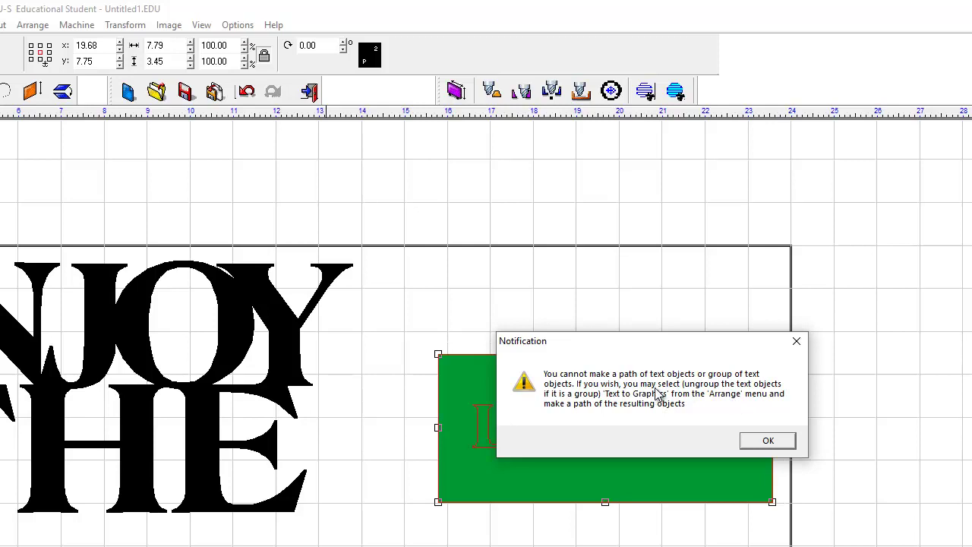
left_click(761, 443)
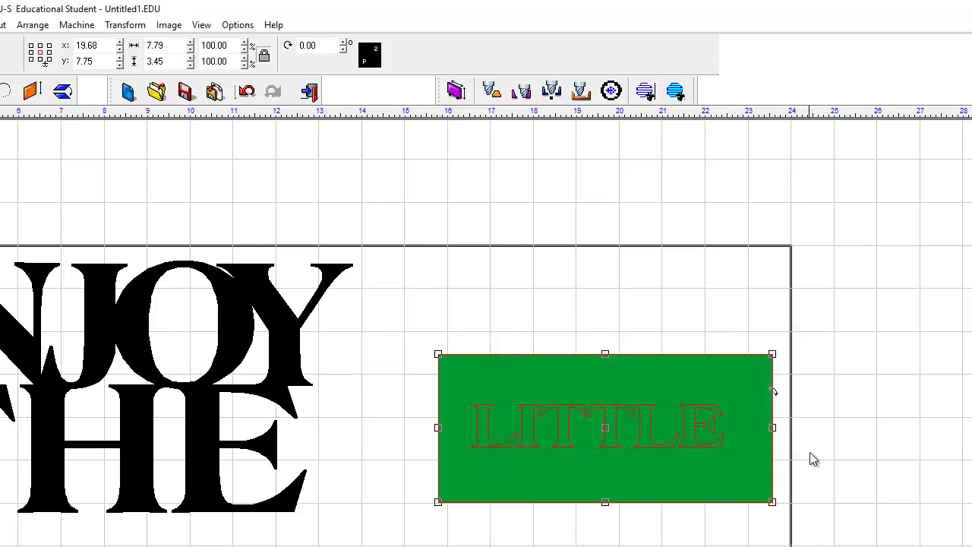
Convert the LITTLE text to graphics and check that its letters can be selected individually.
left_click(34, 29)
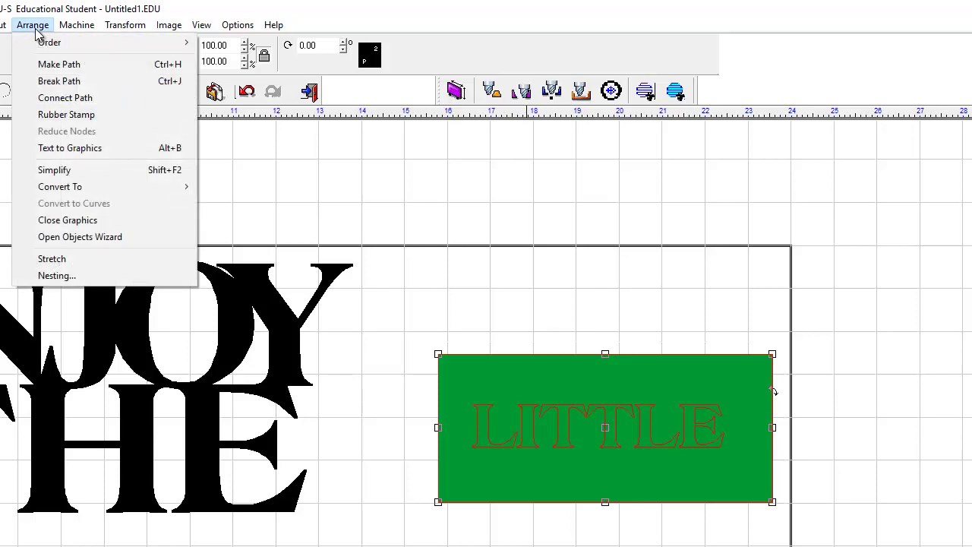
left_click(66, 149)
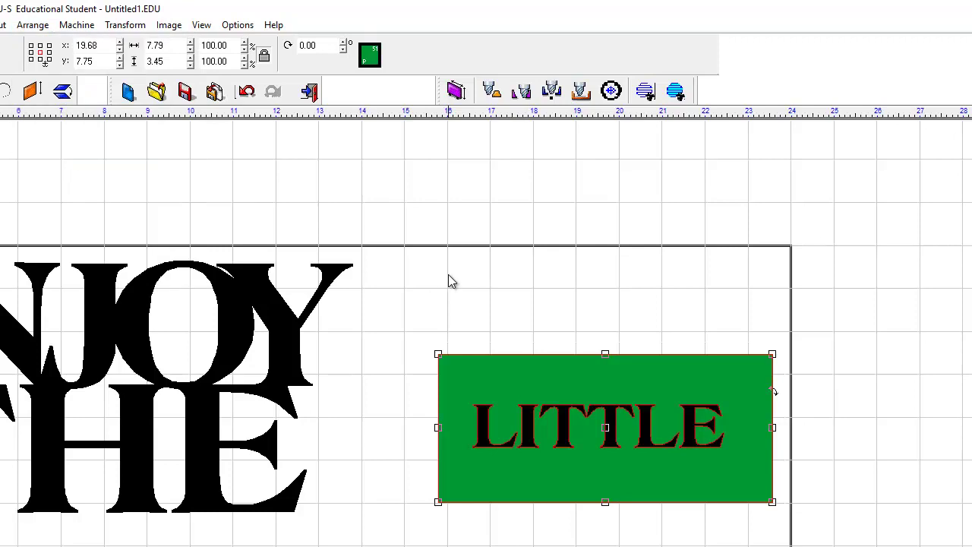
left_click(470, 278)
left_click(501, 439)
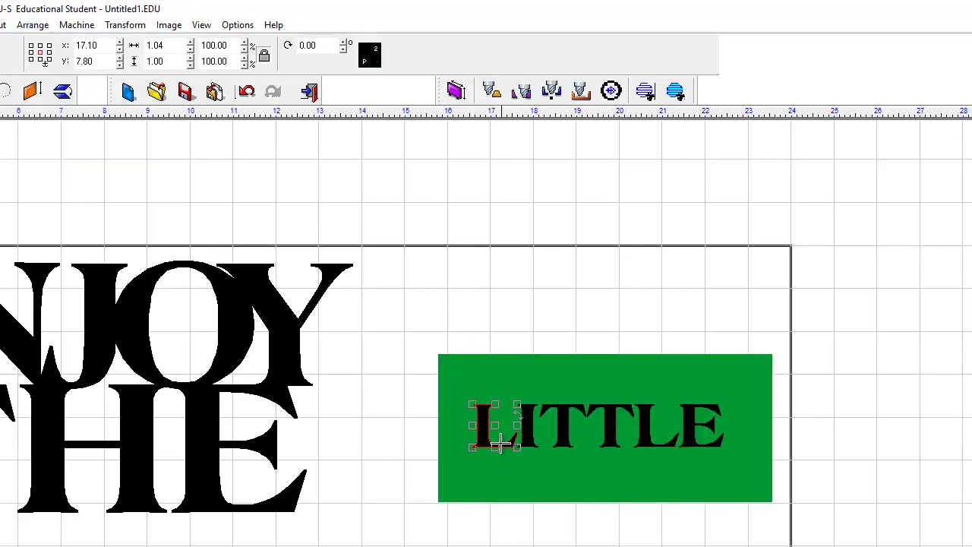
left_click(527, 429)
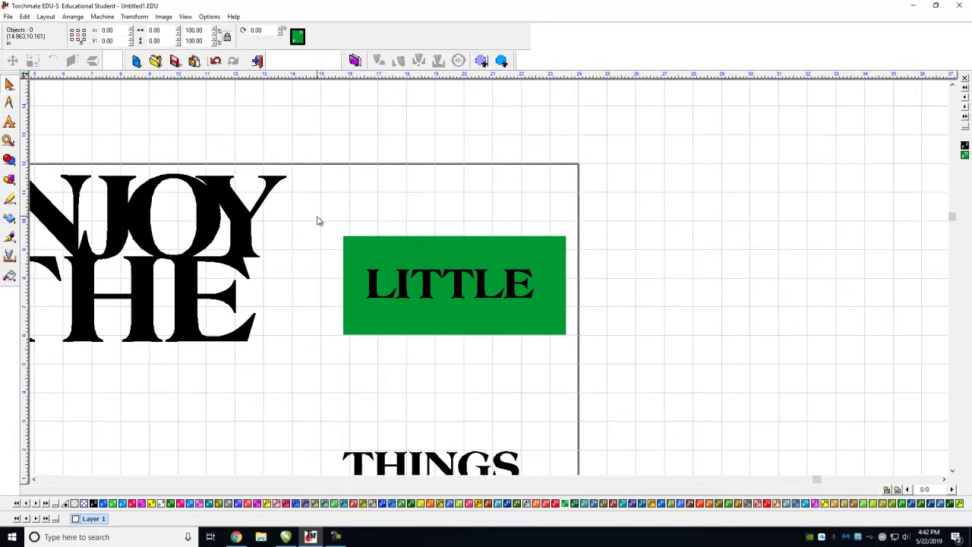
Make a path of the green rectangle and all the LITTLE letters, so the word is cut out of the rectangle.
left_click_drag(399, 325, 854, 546)
left_click_drag(621, 387, 621, 386)
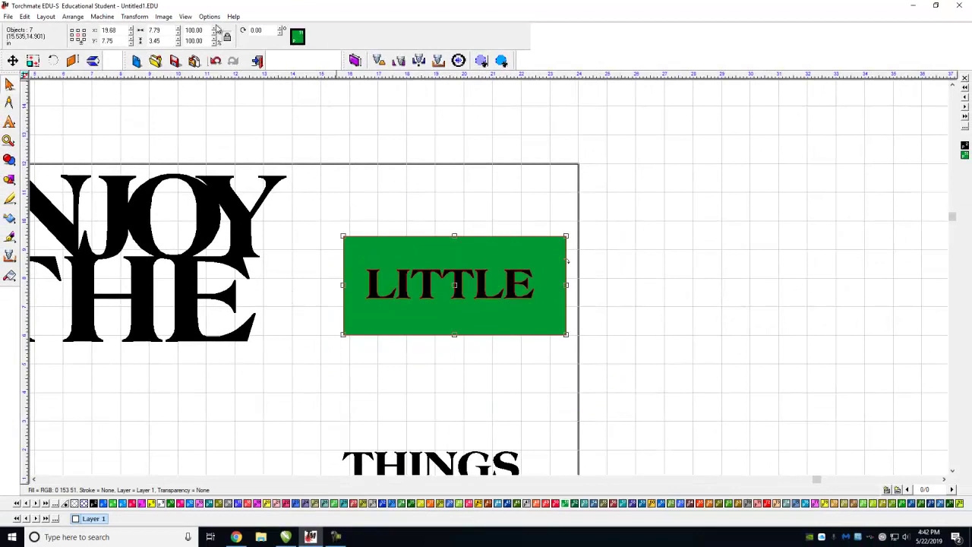
left_click(73, 16)
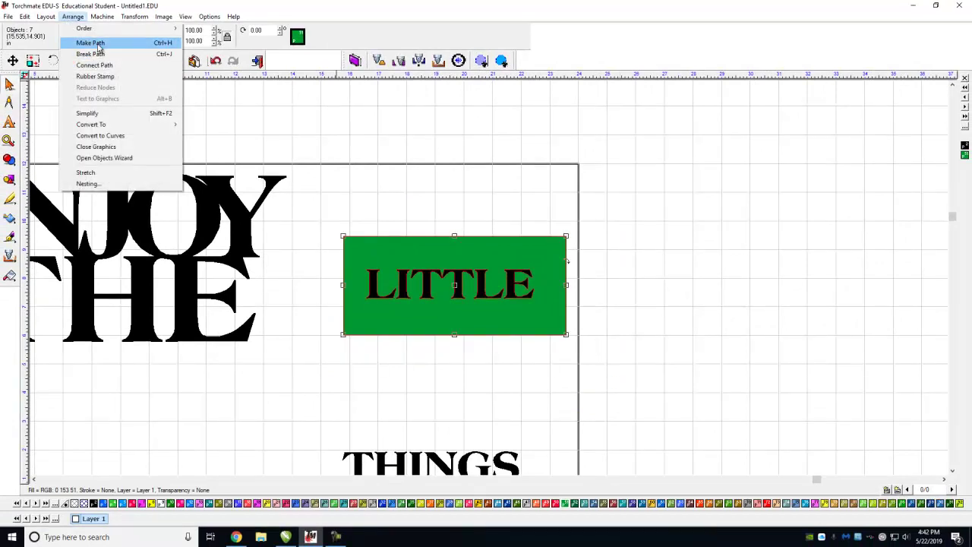
left_click(92, 43)
left_click(457, 210)
scroll(472, 292, "up", 3)
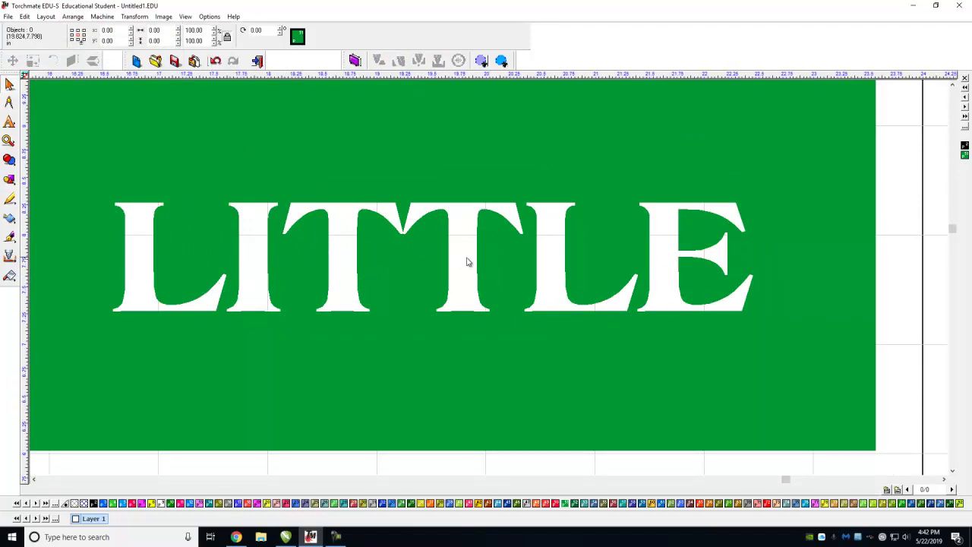
Examine the LITTLE cut-out, the word THINGS and the ENJOY THE lettering up close and across the whole sheet.
scroll(658, 273, "down", 3)
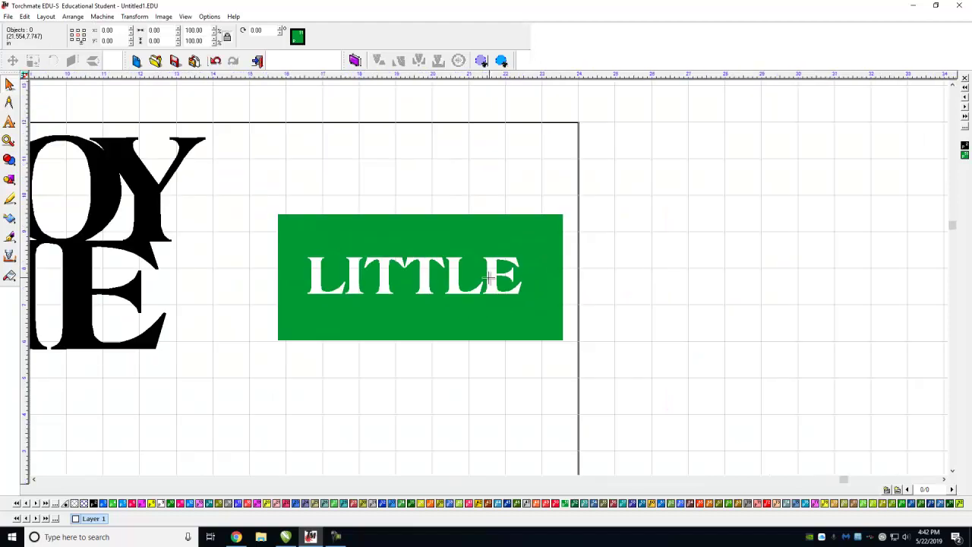
scroll(473, 284, "up", 3)
scroll(473, 284, "down", 5)
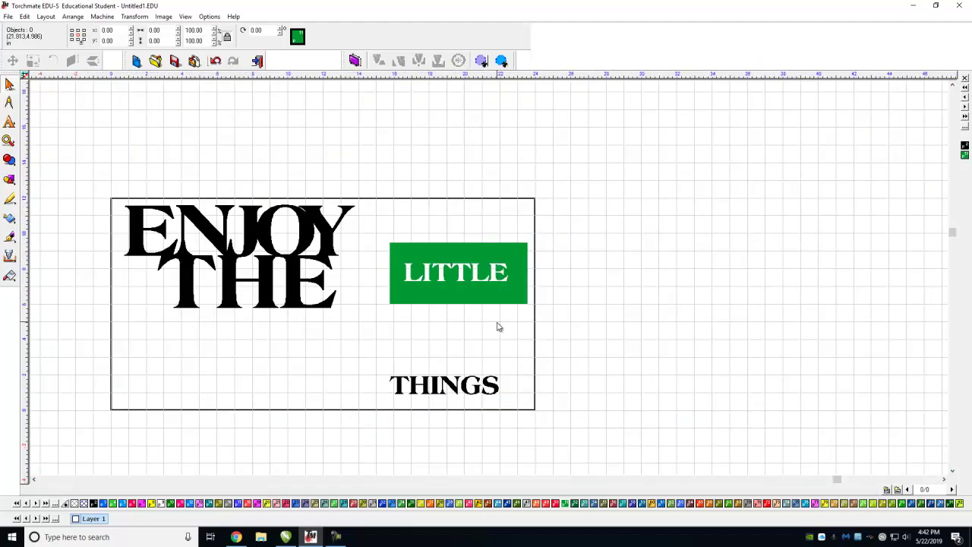
scroll(429, 402, "up", 3)
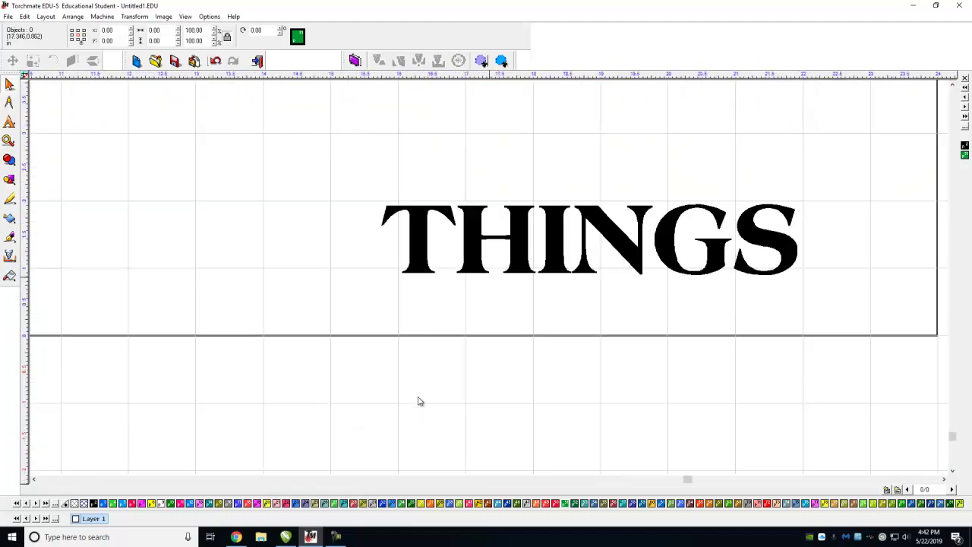
scroll(496, 262, "down", 3)
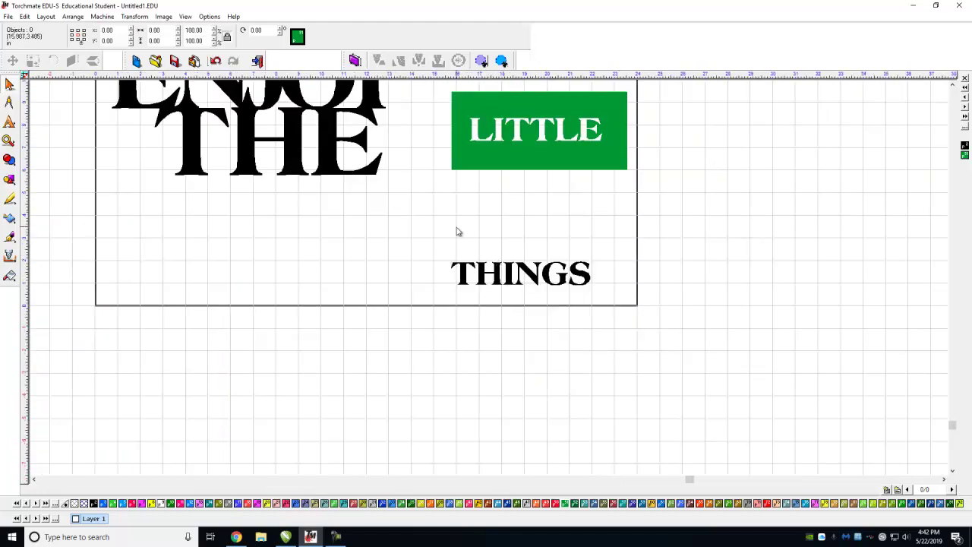
scroll(462, 238, "up", 3)
scroll(490, 283, "down", 3)
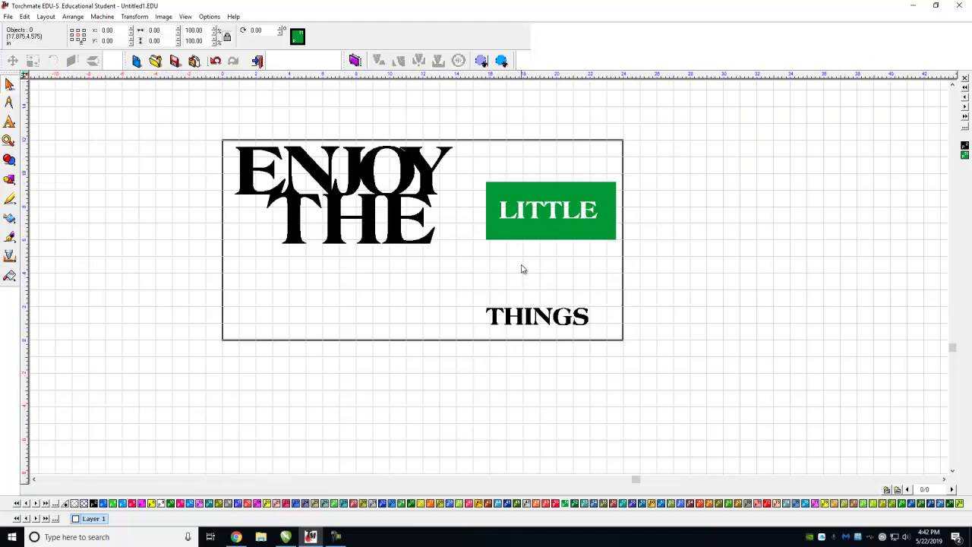
middle_click_drag(523, 265, 517, 278)
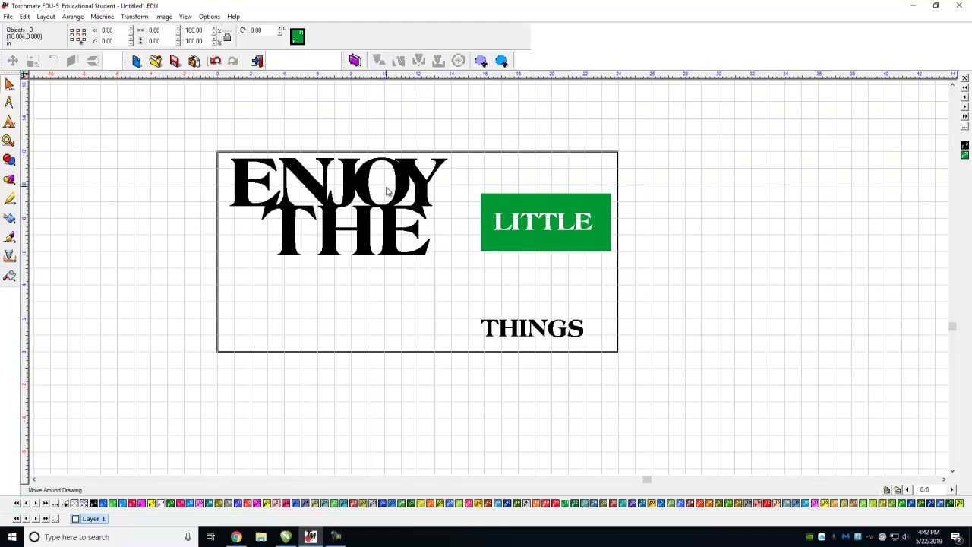
scroll(534, 222, "up", 3)
scroll(484, 324, "down", 3)
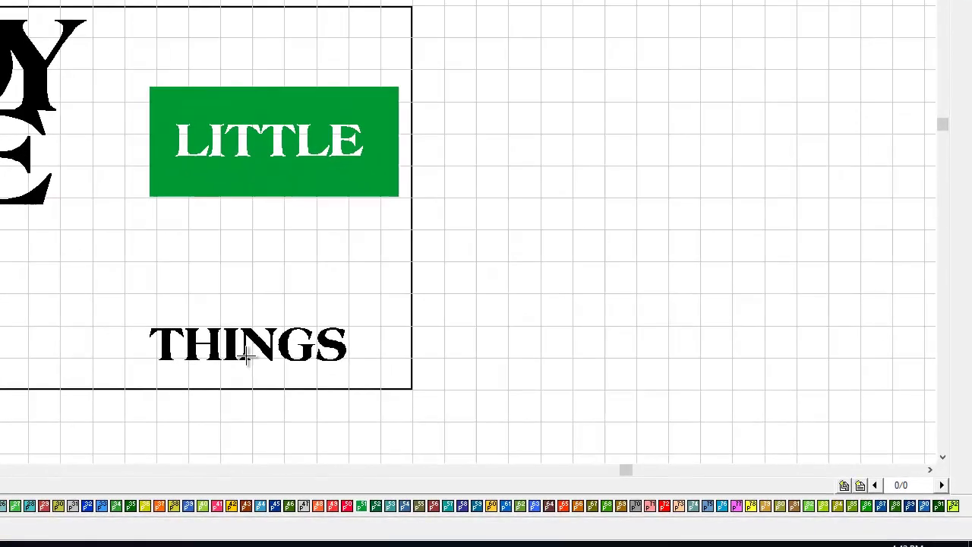
Replace the text THINGS with ENJOY.
left_click(367, 377)
double_click(243, 348)
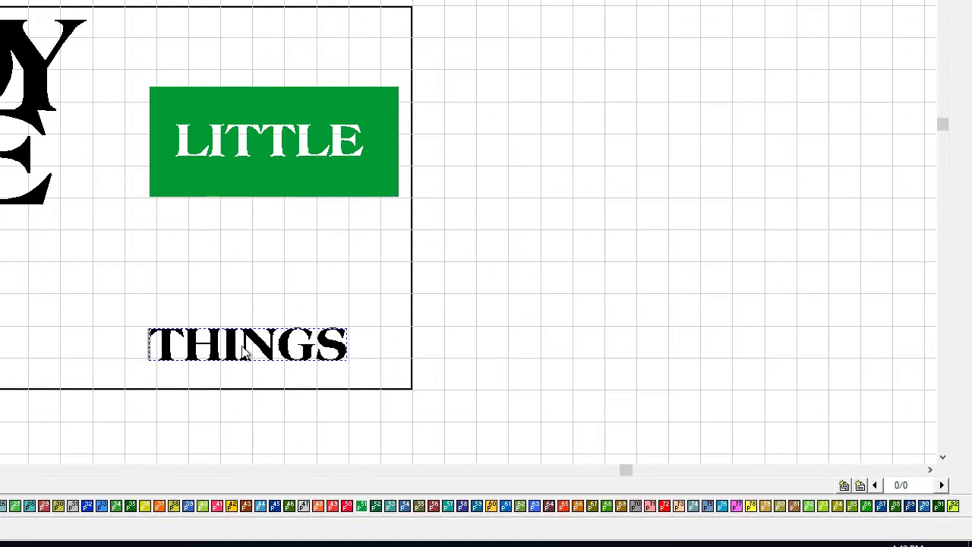
double_click(242, 347)
left_click(265, 348)
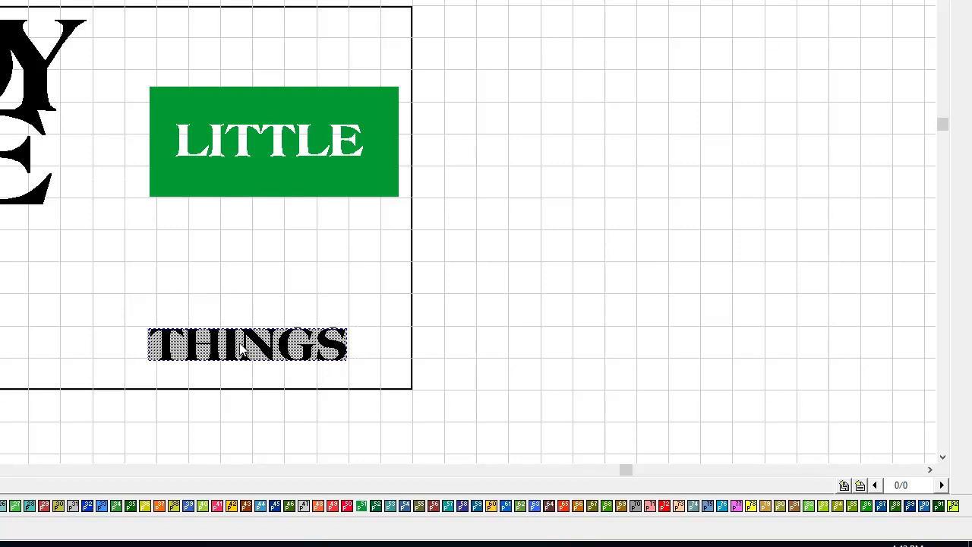
type("EN")
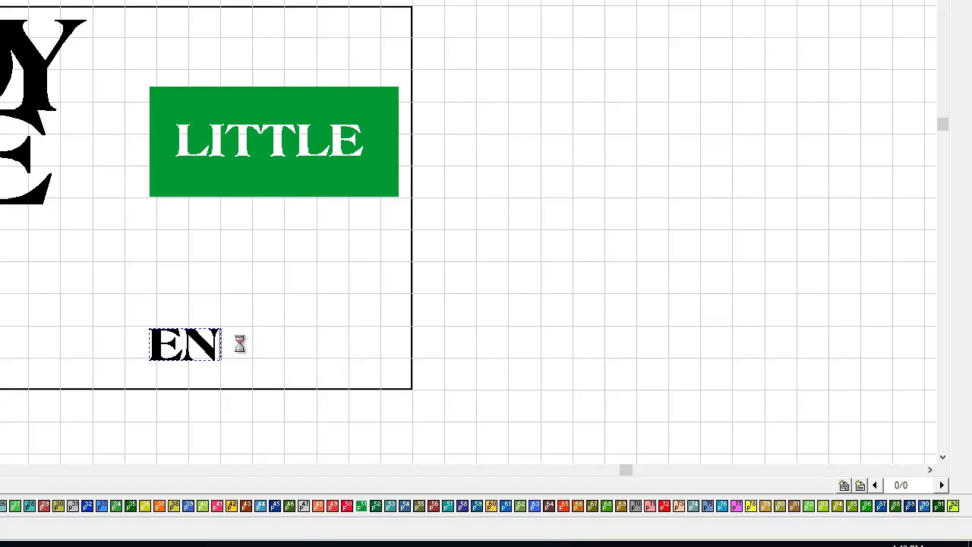
type("JOY")
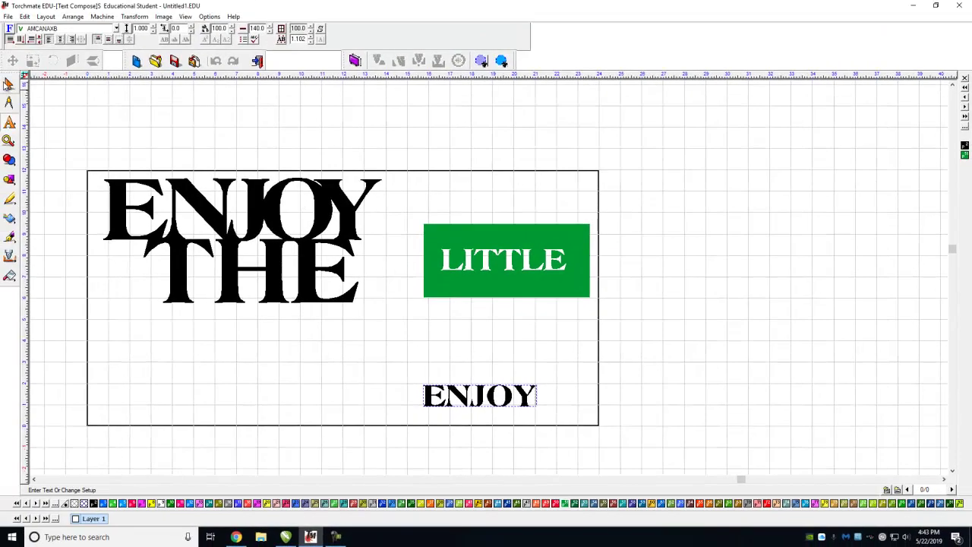
left_click(9, 85)
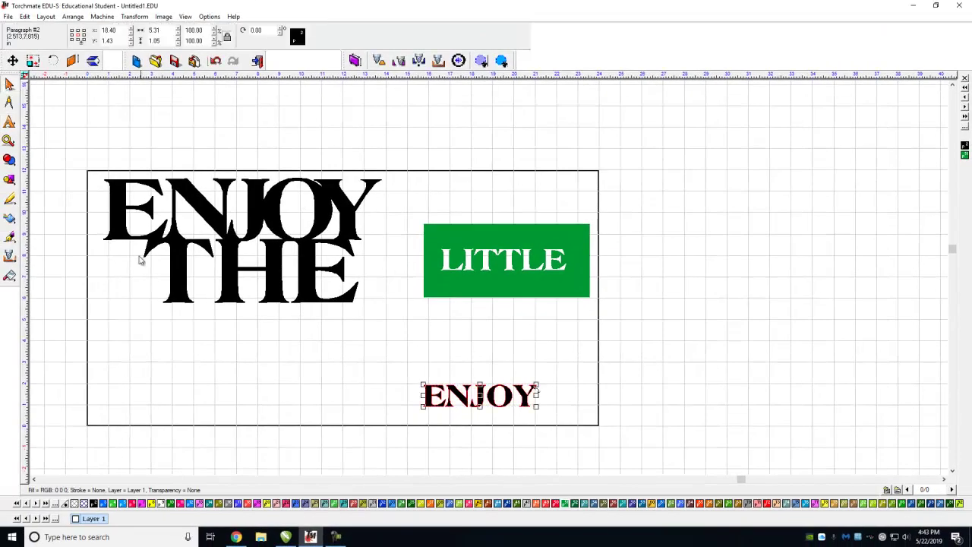
Draw a rectangle about 8.02 × 3.11 in below the word THE and fill it with blue.
left_click(9, 162)
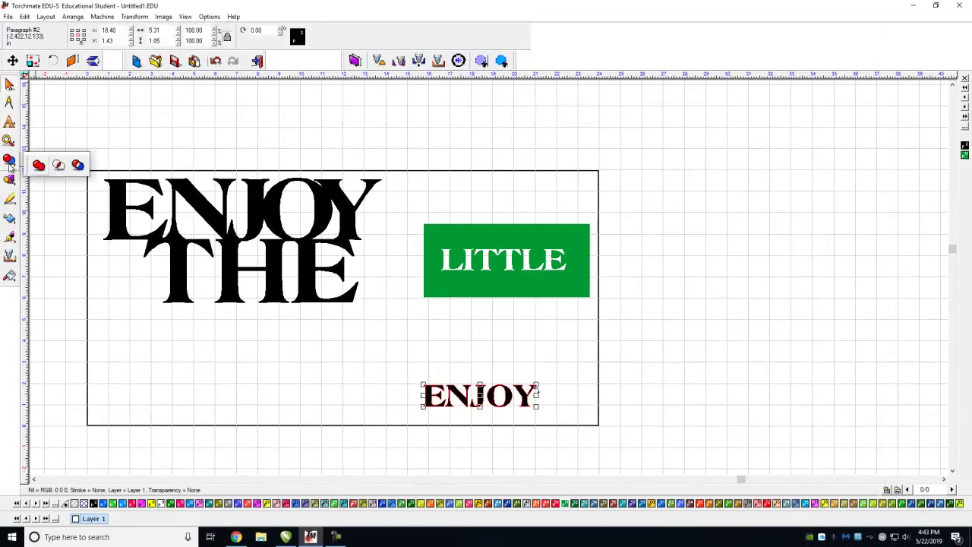
left_click(9, 180)
left_click(38, 184)
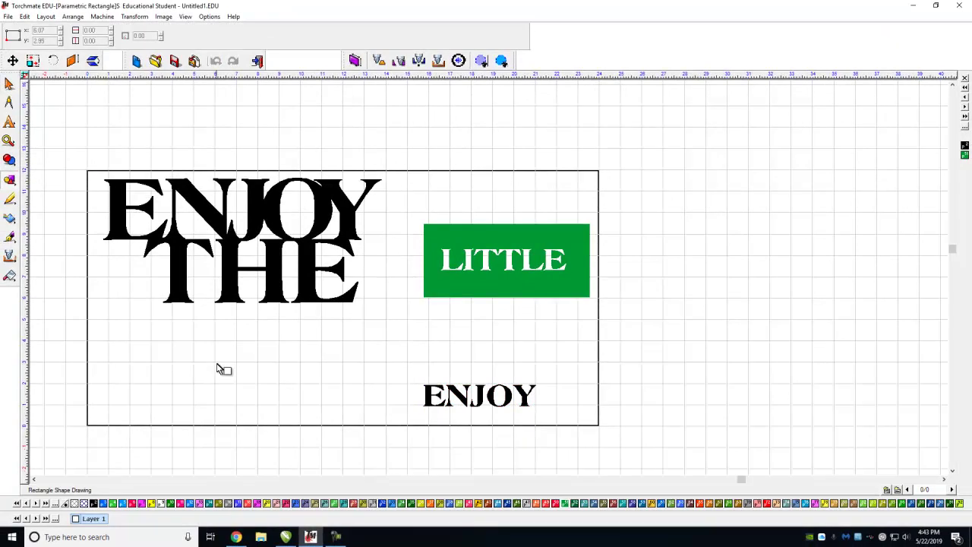
left_click_drag(162, 340, 333, 406)
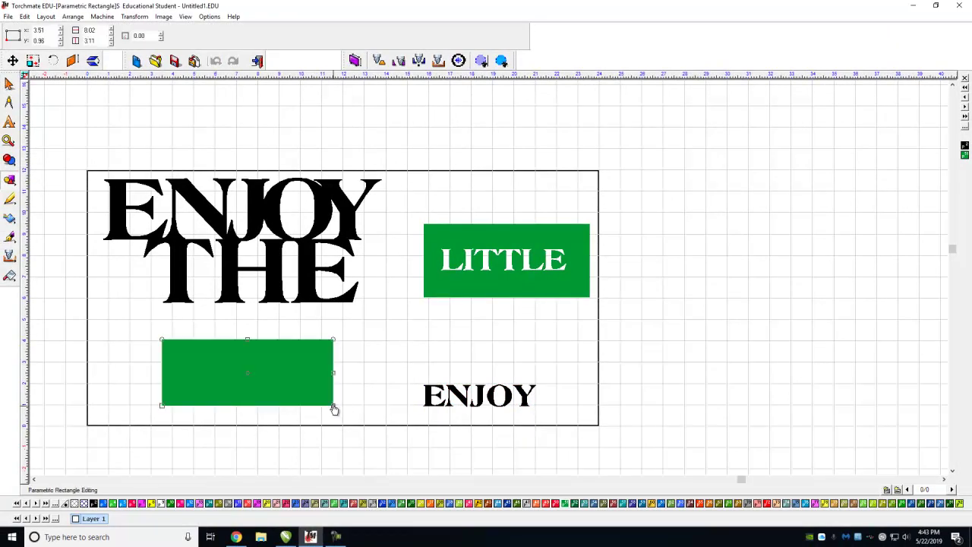
left_click(383, 505)
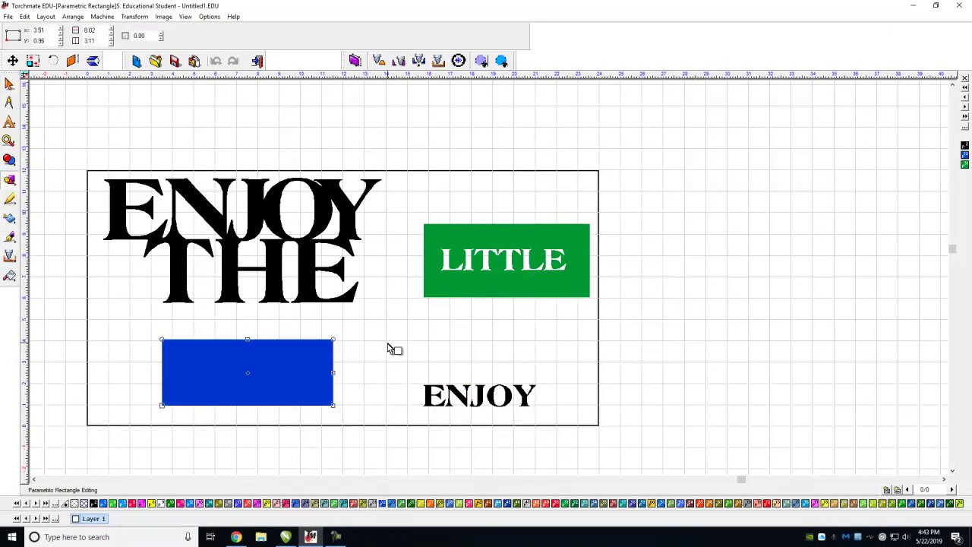
Move the small ENJOY text onto the blue rectangle and enlarge it to fill most of the rectangle.
left_click(9, 84)
left_click(480, 401)
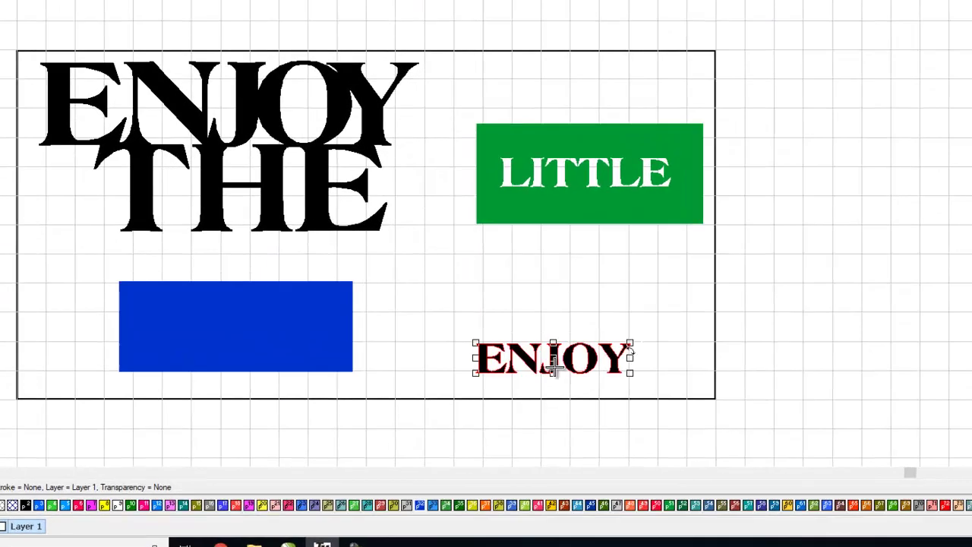
left_click_drag(536, 359, 238, 326)
left_click_drag(318, 302, 336, 282)
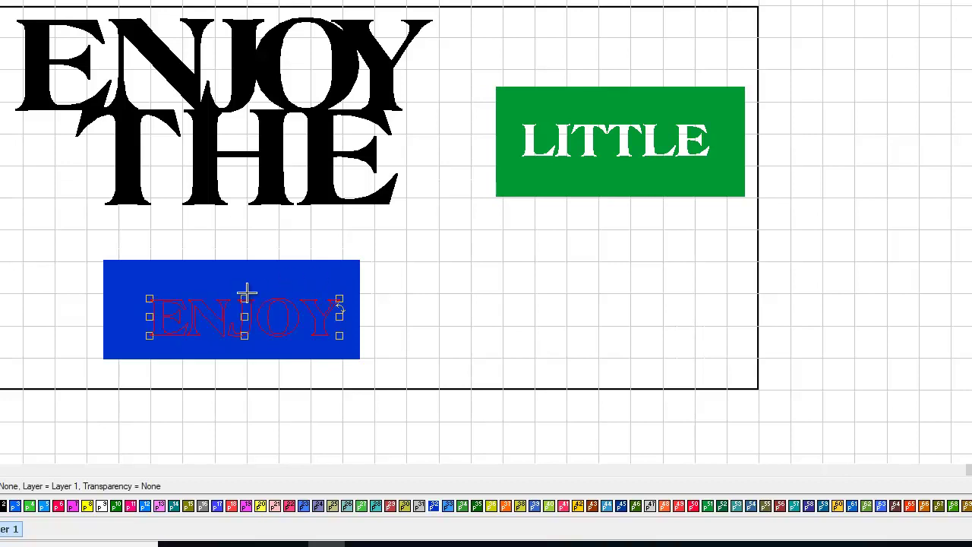
left_click_drag(245, 297, 245, 276)
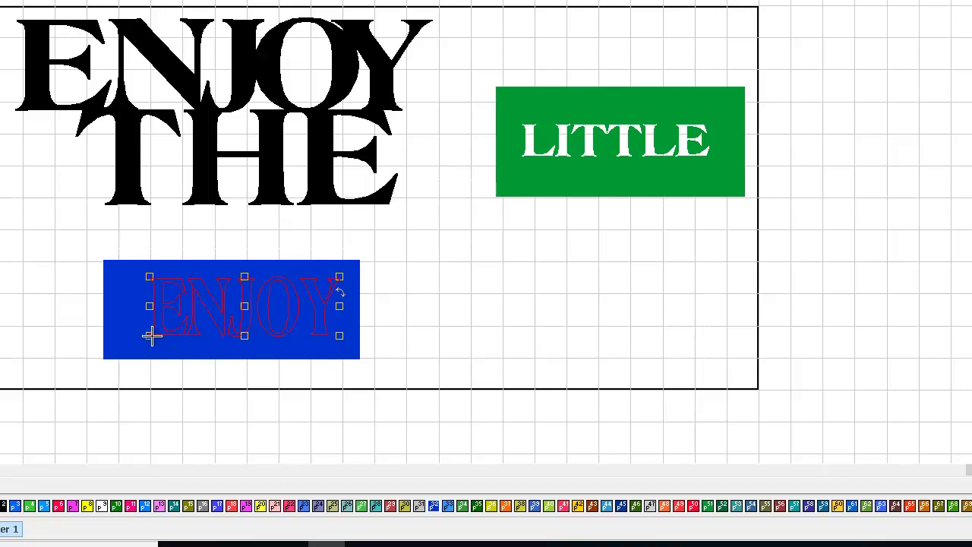
left_click_drag(148, 336, 125, 342)
left_click(524, 335)
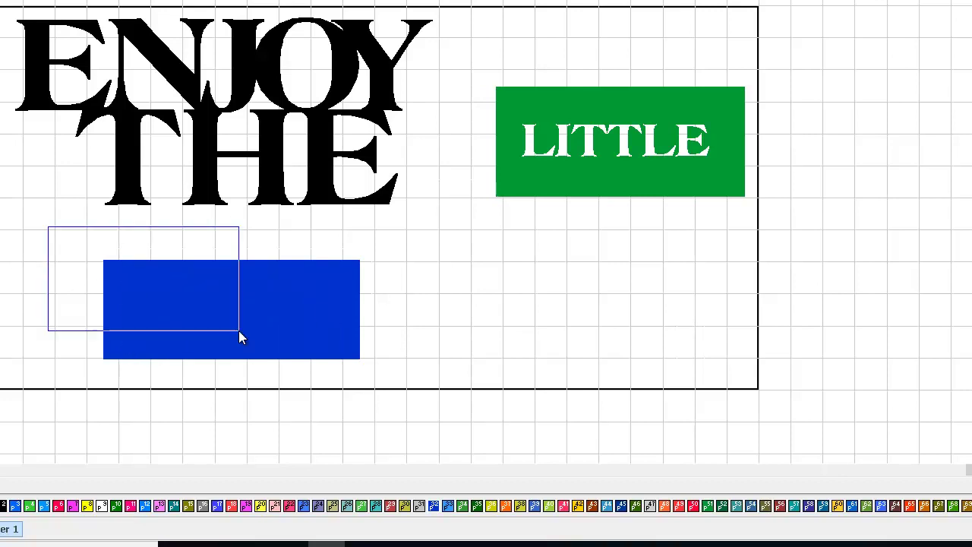
Convert the ENJOY text on the blue rectangle to graphics.
left_click_drag(92, 263, 488, 424)
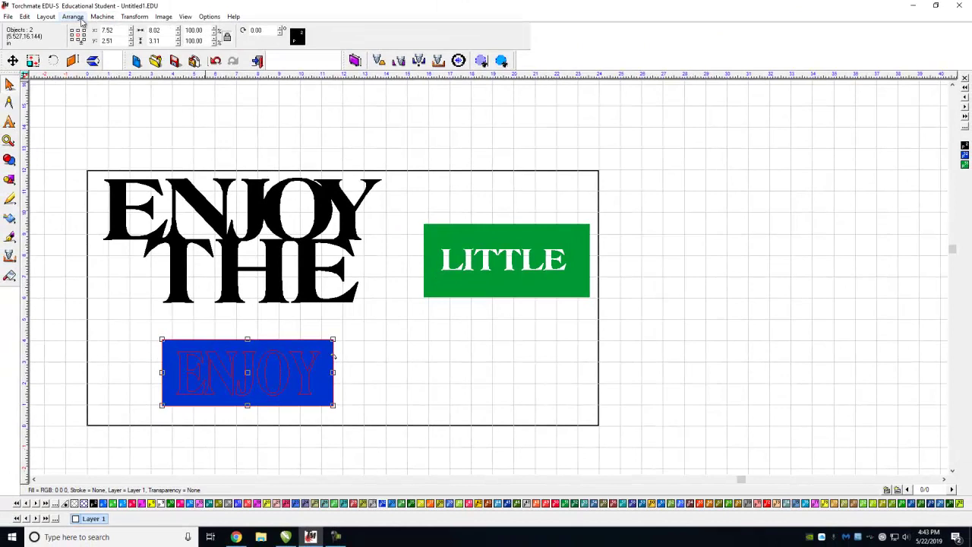
left_click(79, 18)
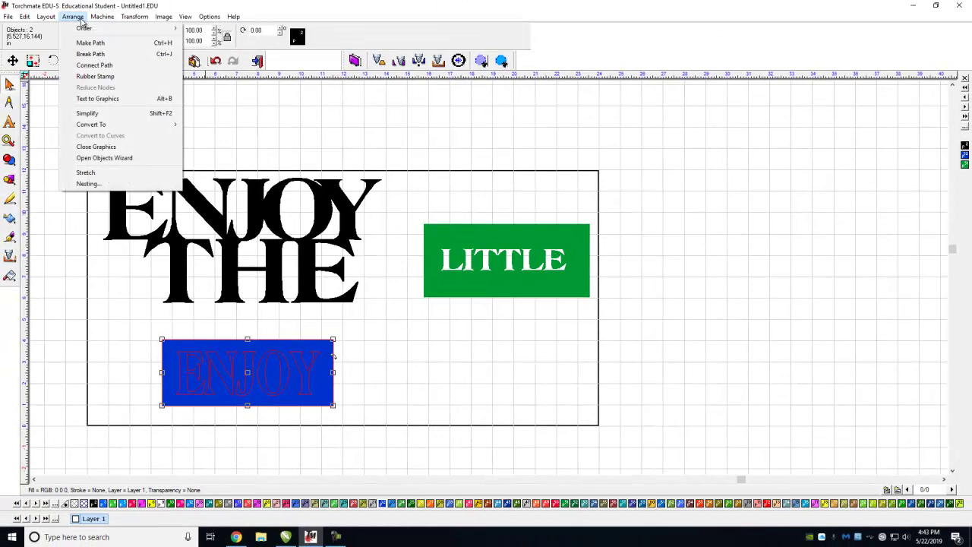
left_click(95, 98)
left_click(121, 336)
Make a path of the blue rectangle and all the ENJOY letters, cutting the word out of the rectangle.
left_click_drag(129, 320, 372, 449)
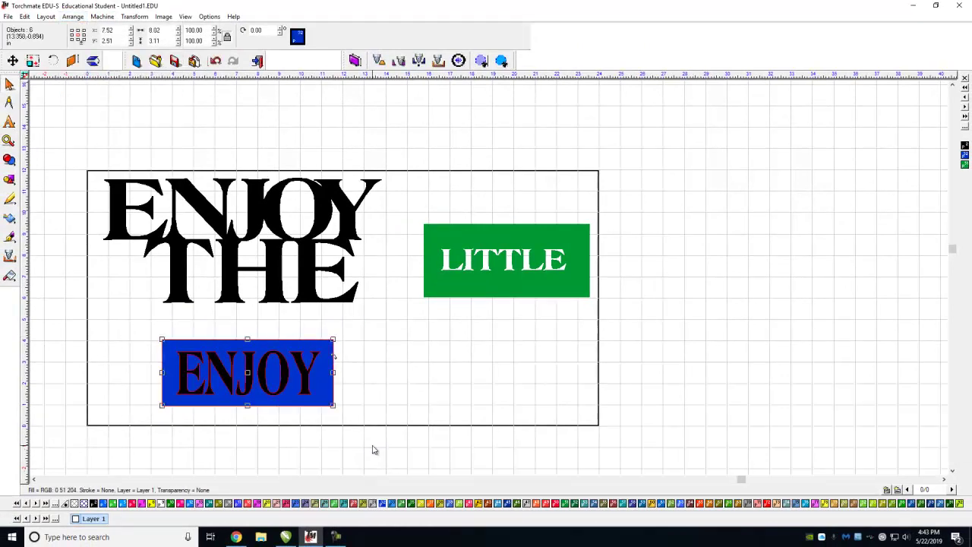
left_click(73, 17)
left_click(87, 42)
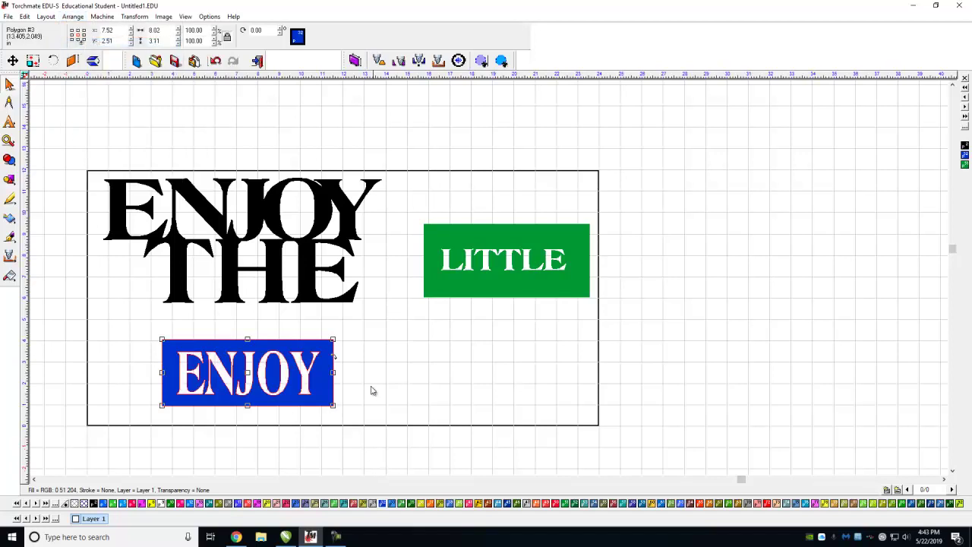
left_click(398, 356)
Check the ENJOY cut-out closely, then undo its path and the conversion of the text to graphics.
scroll(193, 374, "up", 1)
middle_click_drag(597, 266, 374, 271)
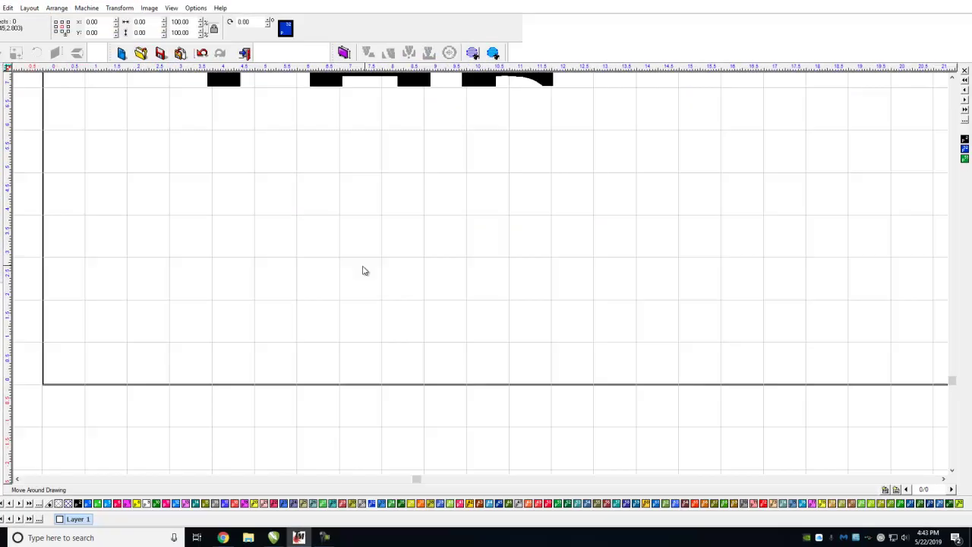
scroll(363, 271, "left", 5)
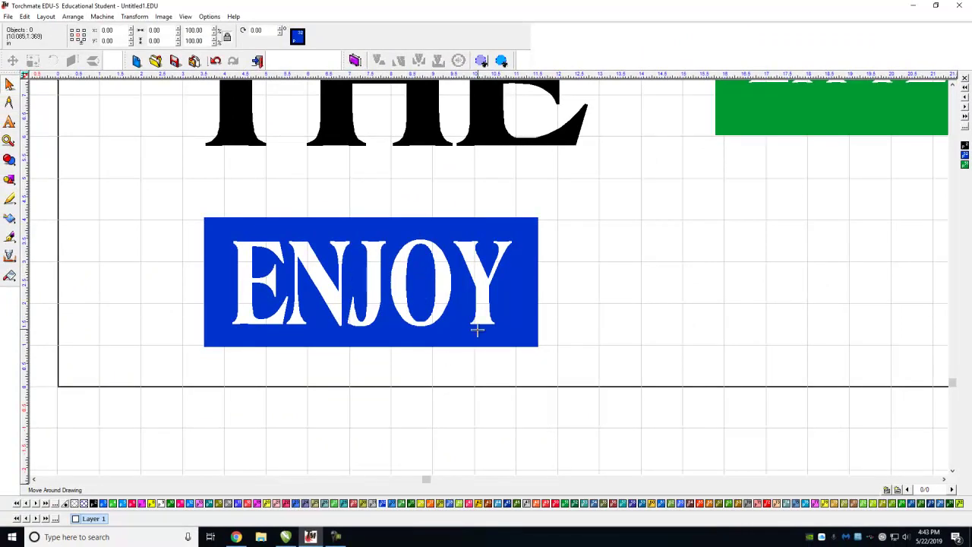
scroll(477, 329, "down", 2)
scroll(477, 329, "up", 3)
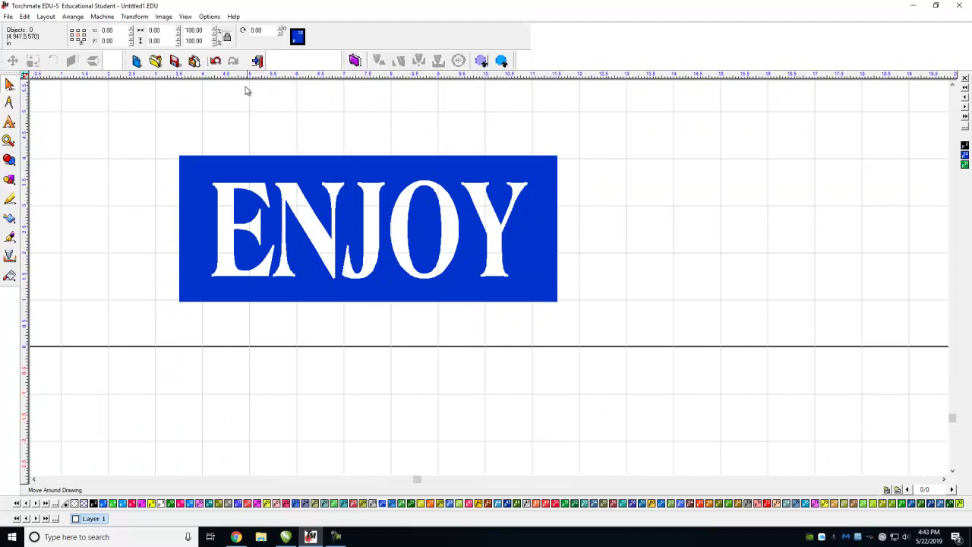
left_click(215, 60)
scroll(218, 110, "down", 1)
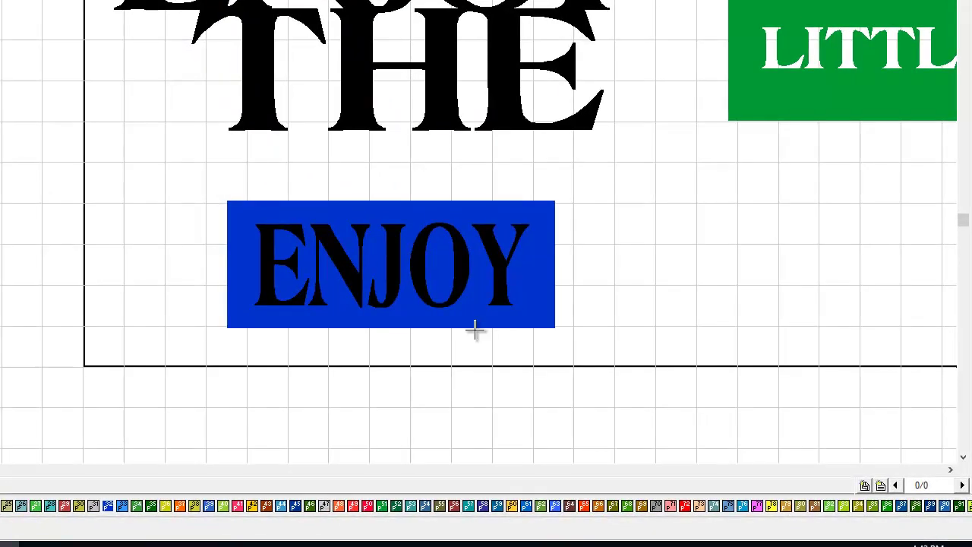
middle_click_drag(474, 330, 234, 324)
left_click(191, 279)
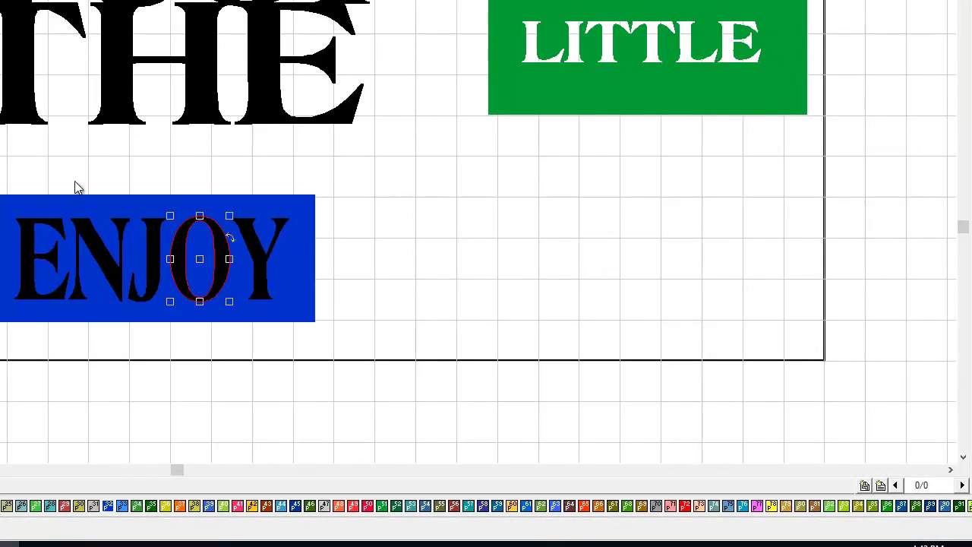
key("ctrl+z")
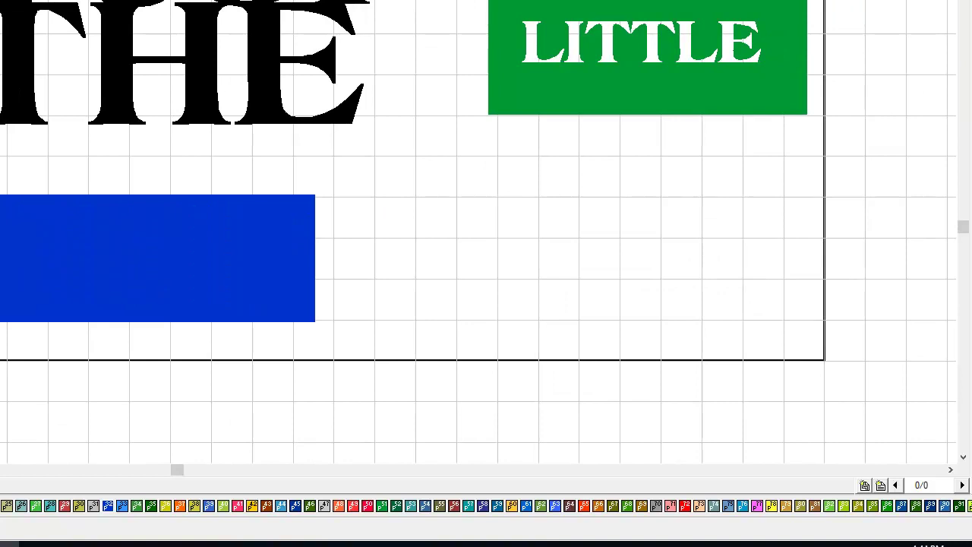
Move the blue rectangle off the ENJOY text into the empty area beneath the green LITTLE rectangle.
left_click(39, 238)
left_click_drag(48, 238, 489, 240)
left_click(196, 236)
left_click(227, 263)
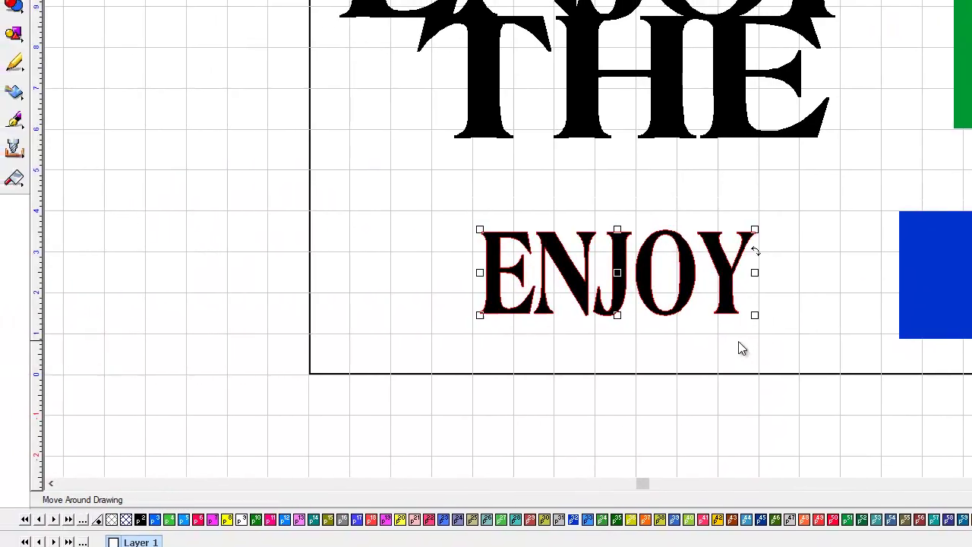
left_click(480, 357)
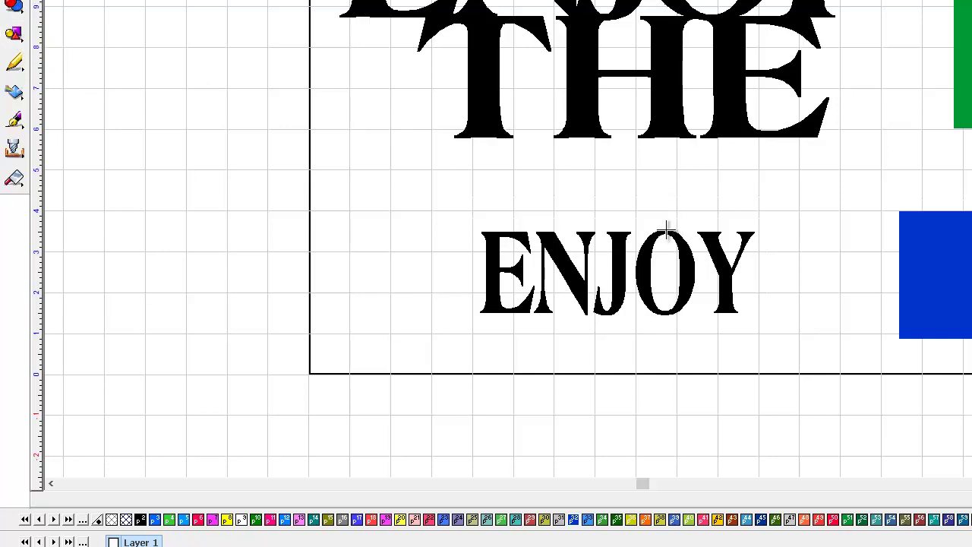
Draw a small upright rectangle about 0.39 × 1.11 in beside the E of the lower ENJOY and fill it with red.
left_click(16, 37)
left_click(117, 42)
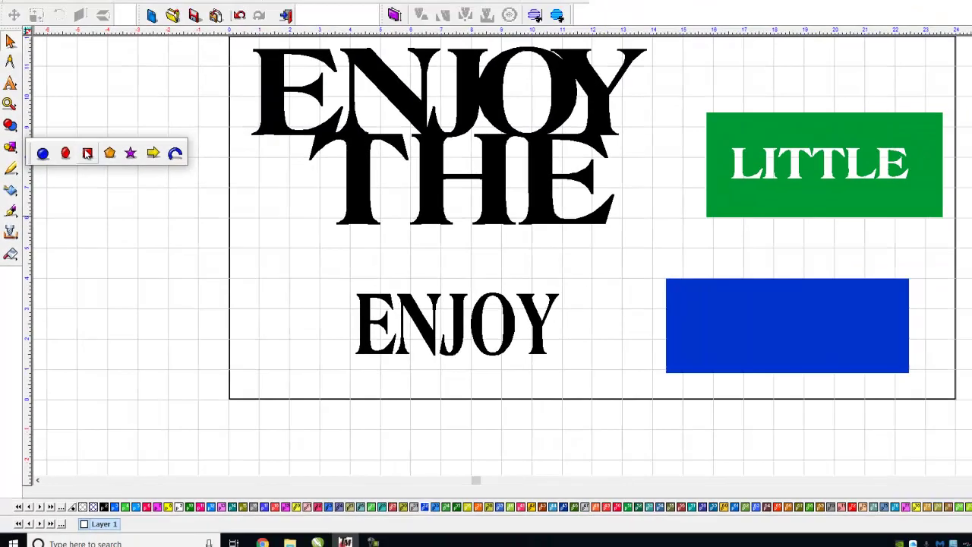
left_click_drag(251, 312, 265, 346)
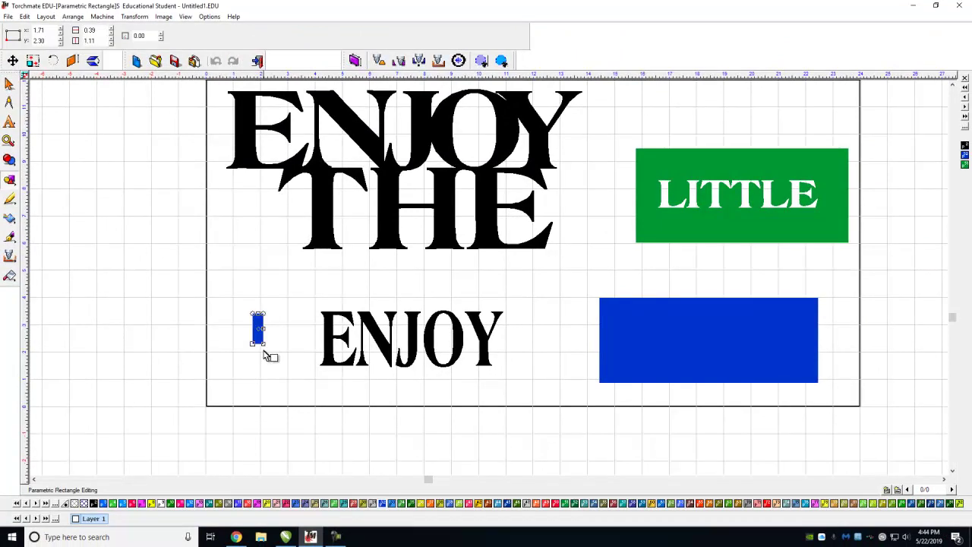
left_click(355, 504)
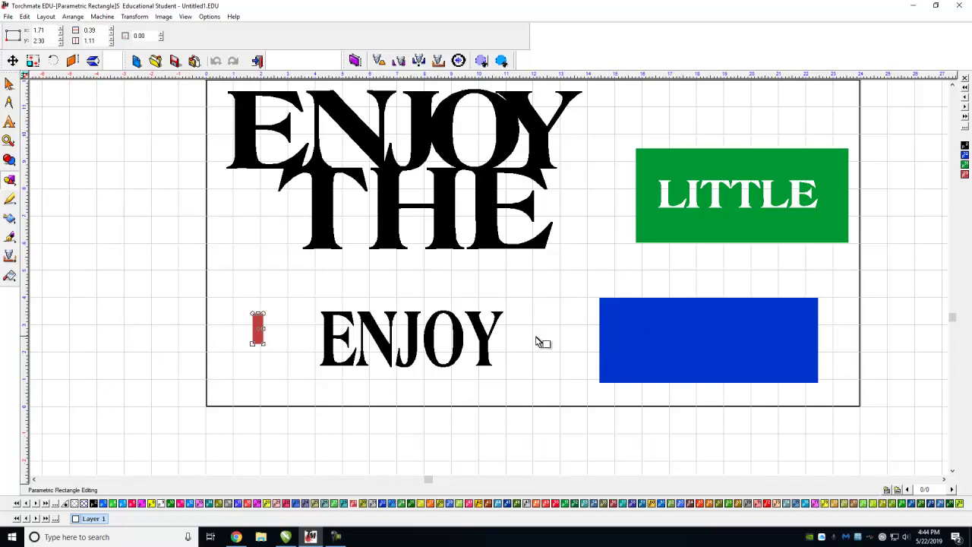
Set the small red rectangle's width to 0.20 in.
double_click(98, 29)
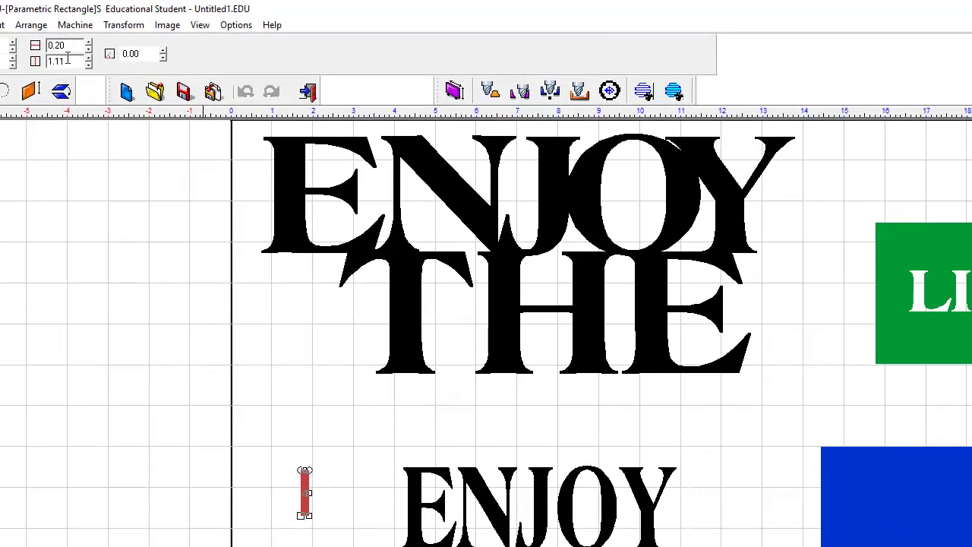
double_click(65, 60)
type(".7")
key("Escape")
Move the red bar to about x 1.04, y 2.77 in and duplicate it twice.
left_click_drag(304, 492, 276, 494)
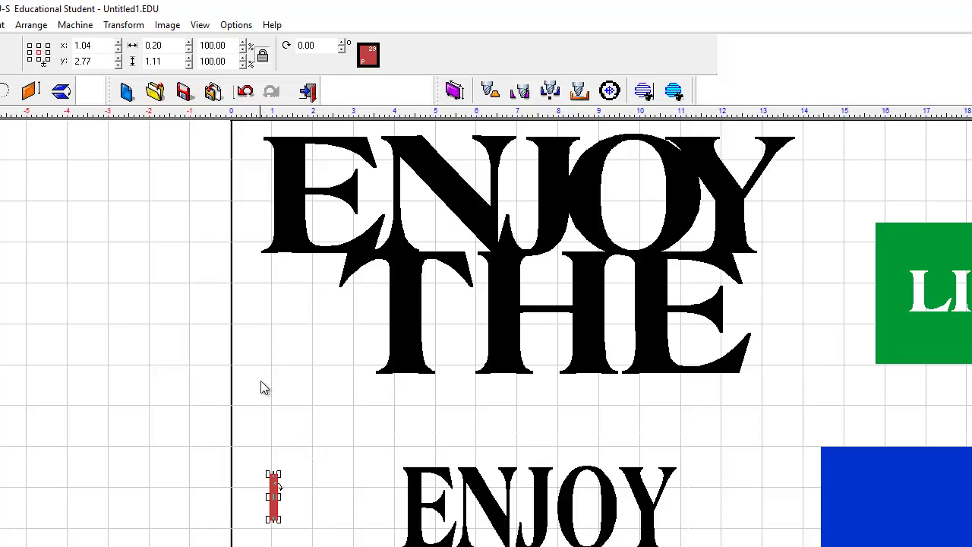
key("ctrl+d")
Duplicate the red bar once more and move the lowest bar across the top of the O in the lower ENJOY, at about x 8.7, y 3.4 in.
key("ctrl+d")
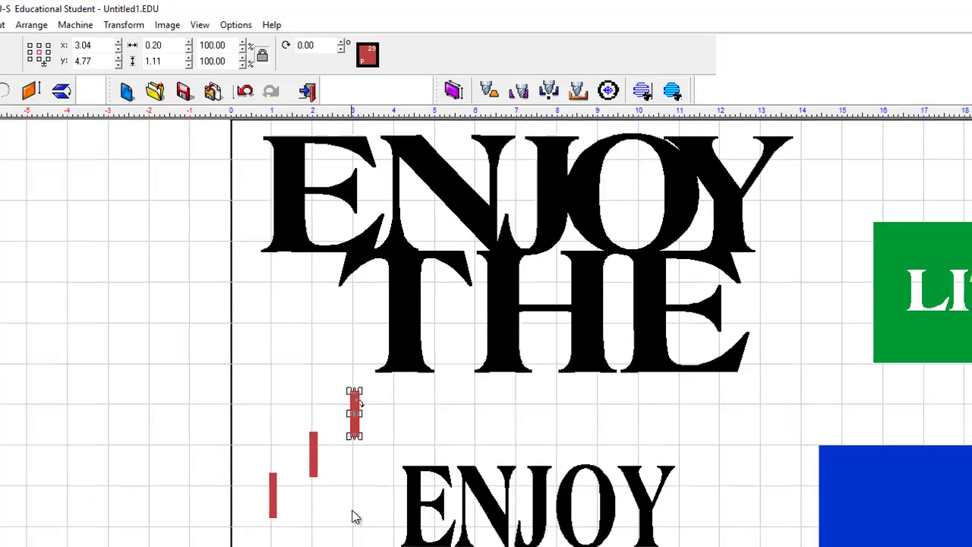
key("ctrl+d")
left_click(422, 431)
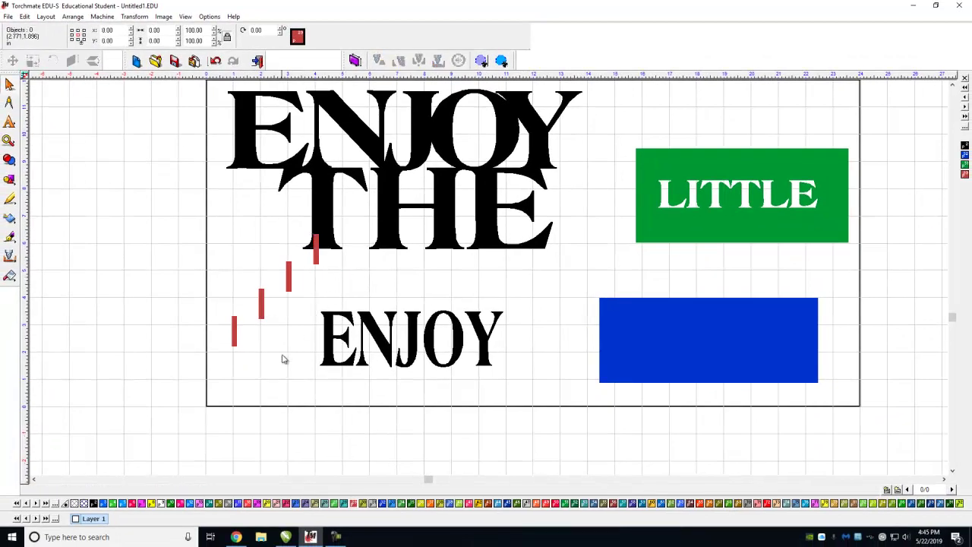
left_click(235, 330)
left_click_drag(235, 330, 443, 312)
scroll(449, 316, "up", 1)
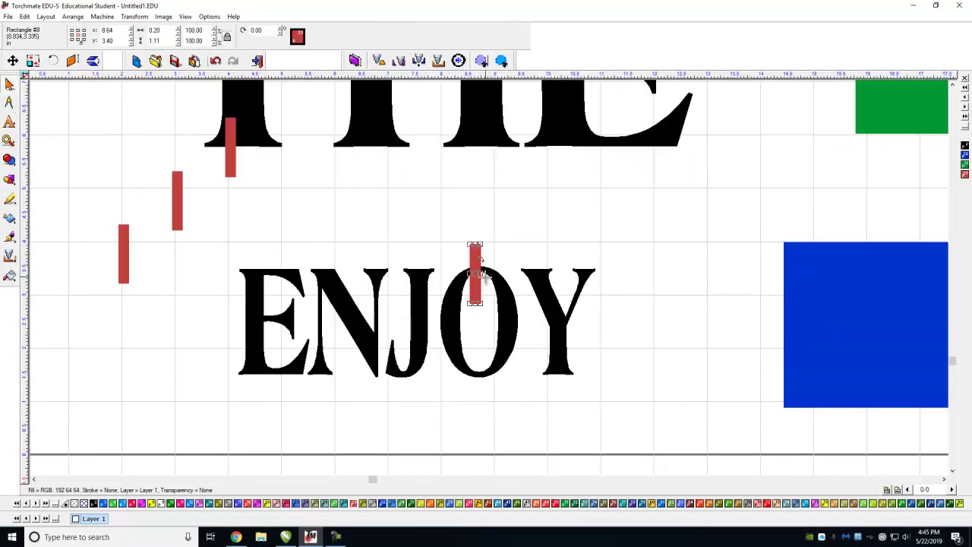
left_click_drag(476, 273, 479, 274)
Move another red bar across the bottom of the O in the lower ENJOY, at about x 8.71, y 1.53 in.
left_click_drag(179, 205, 256, 267)
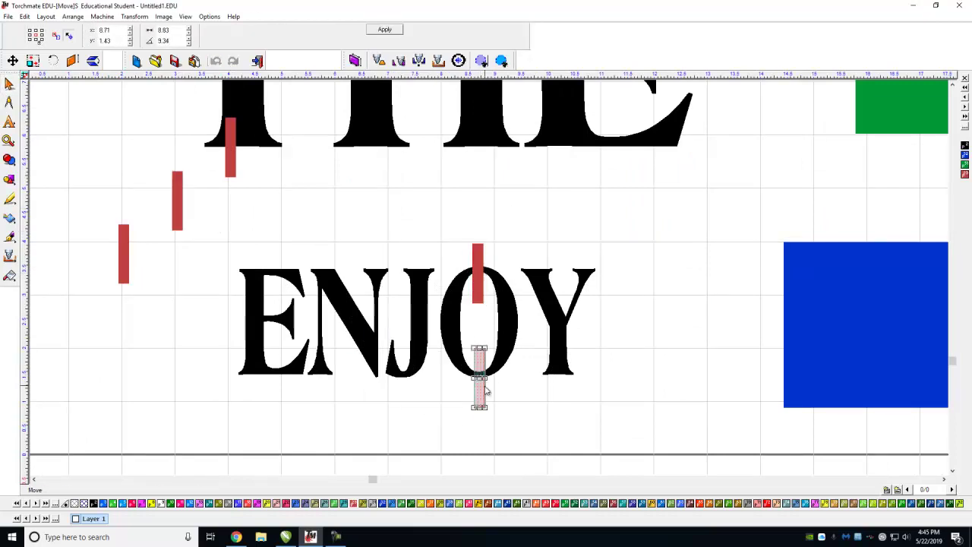
left_click(478, 372)
scroll(484, 372, "up", 1)
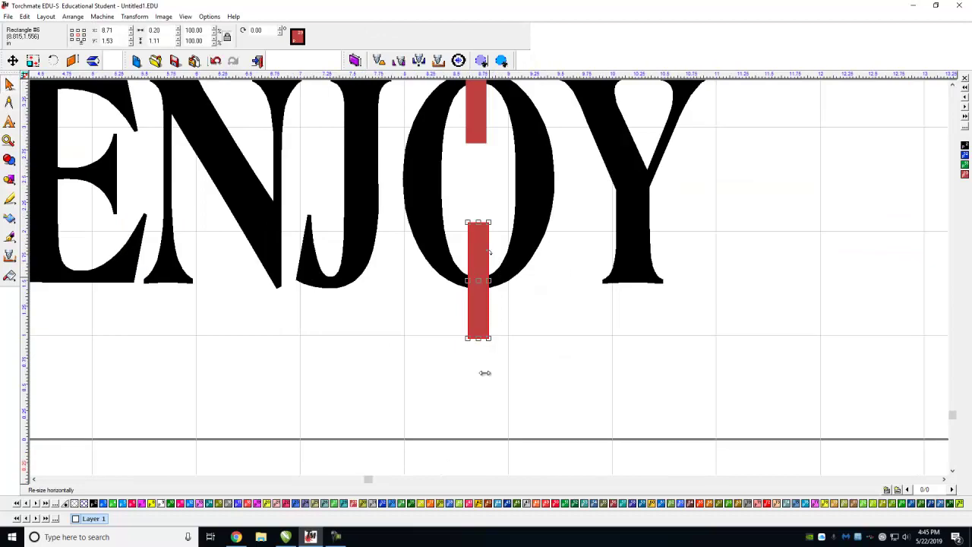
middle_click_drag(488, 281, 489, 329)
Delete the two spare red bars that do not cross the O.
scroll(491, 327, "down", 1)
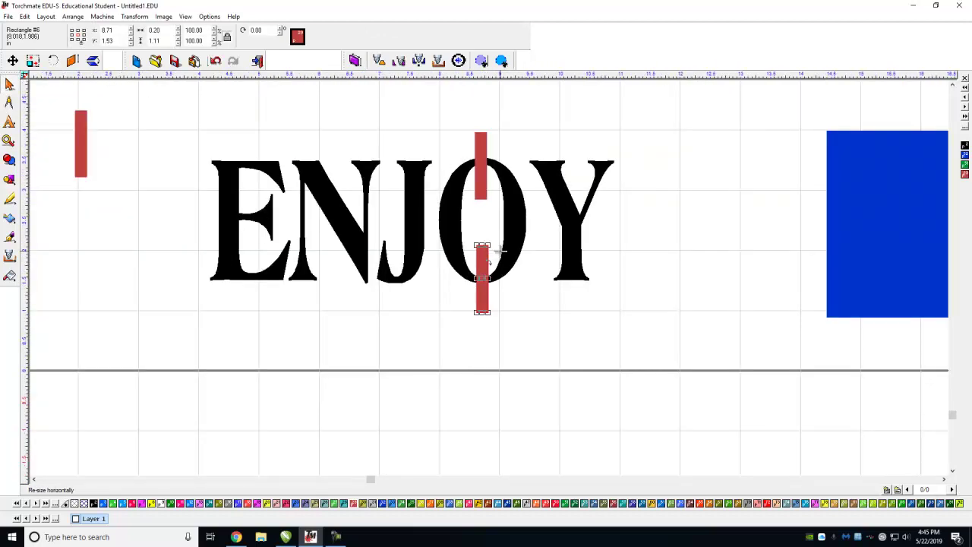
scroll(129, 191, "down", 1)
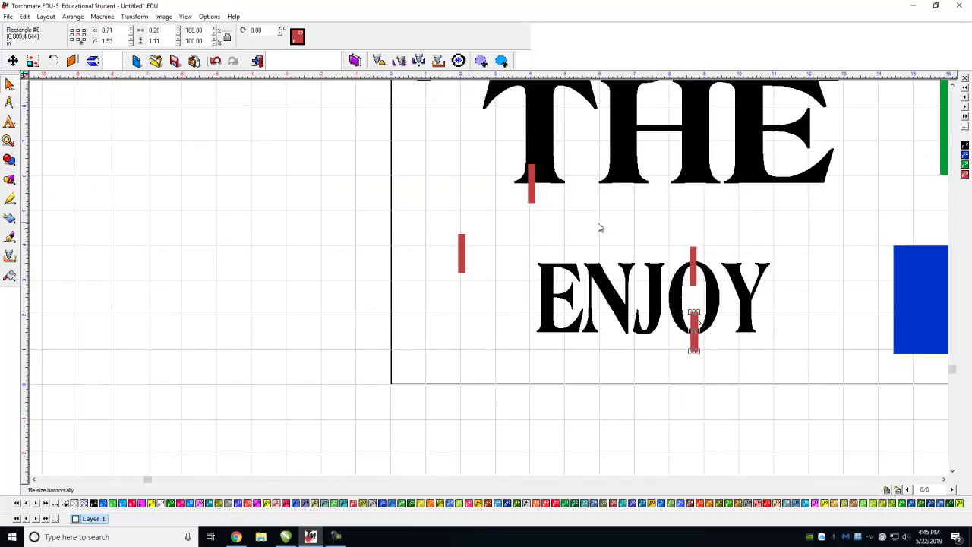
left_click(532, 192)
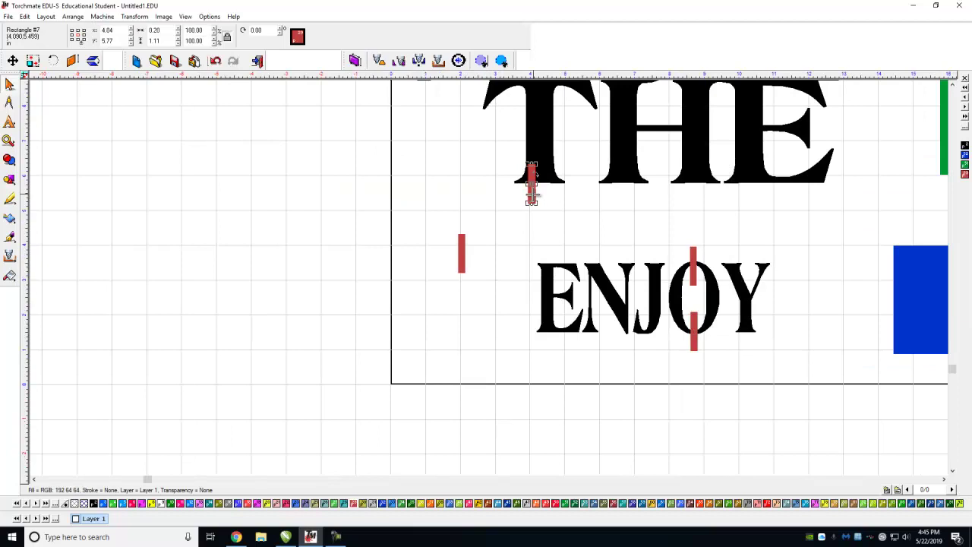
key("Delete")
left_click(462, 261)
key("Delete")
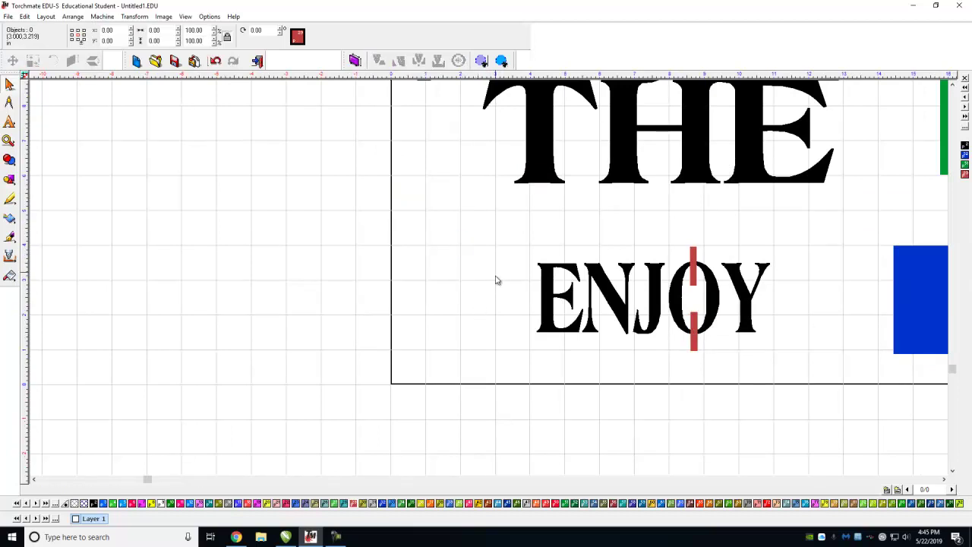
Select the lower ENJOY lettering together with the two red bars crossing its O.
left_click_drag(482, 219, 826, 425)
middle_click_drag(790, 381, 687, 385)
scroll(685, 385, "up", 1)
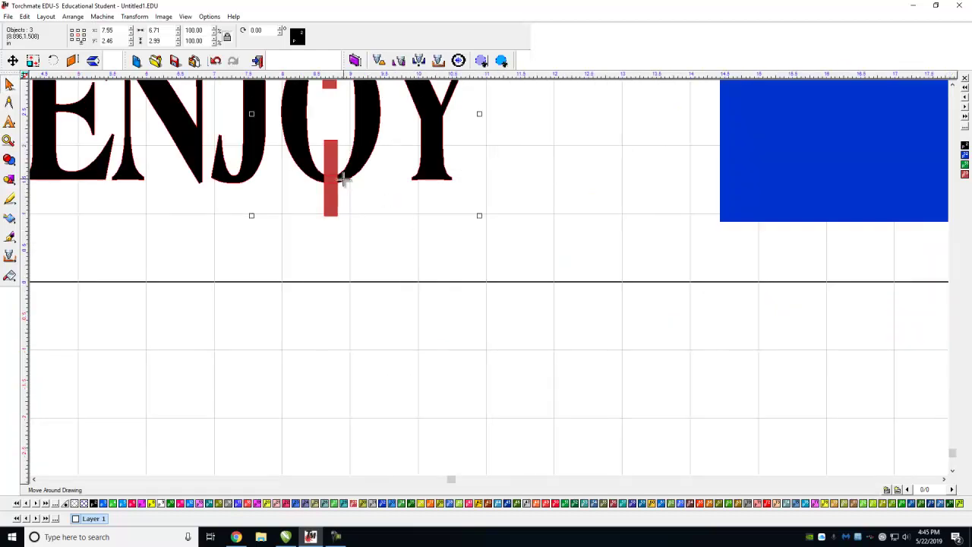
scroll(330, 178, "up", 3)
scroll(486, 279, "down", 5)
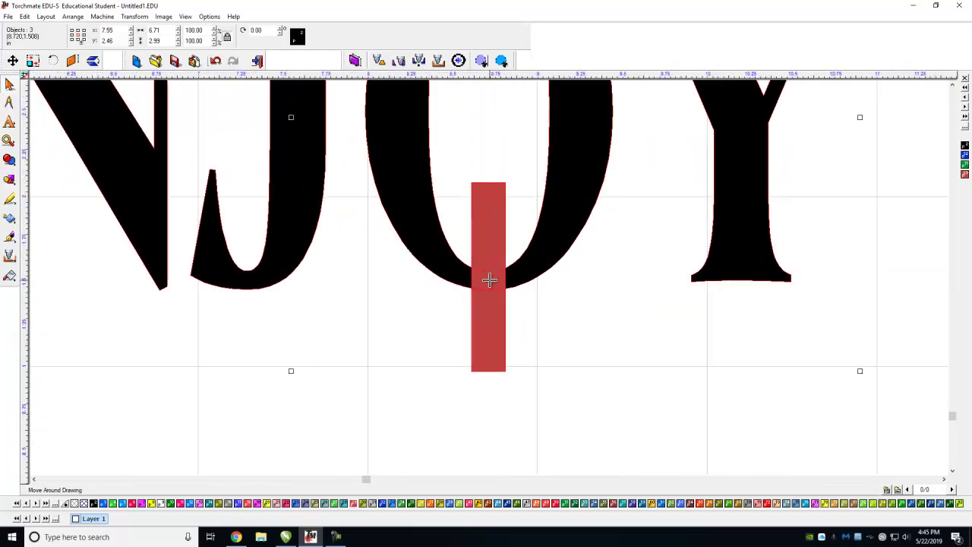
scroll(490, 278, "up", 2)
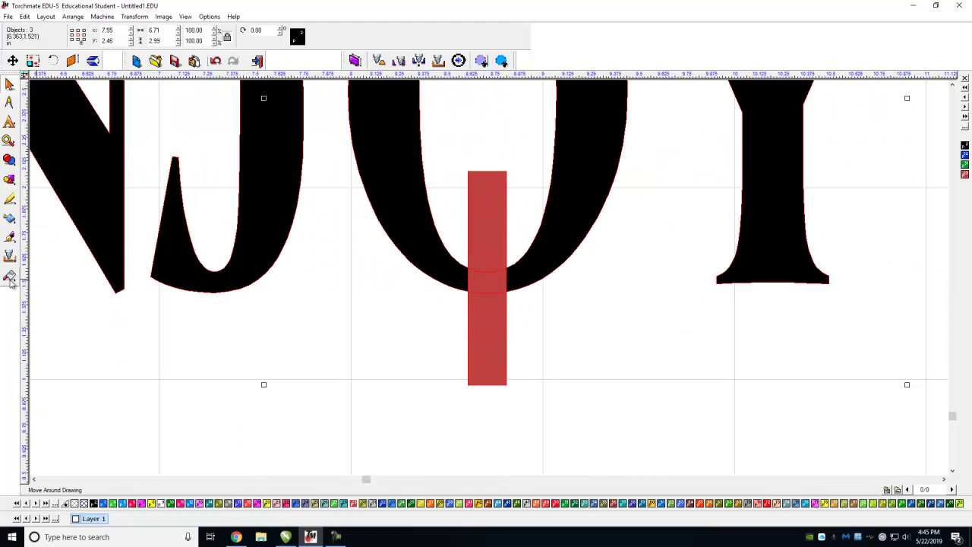
Try a Basic Weld on the ENJOY lettering and the two red bars, and undo it.
left_click(9, 160)
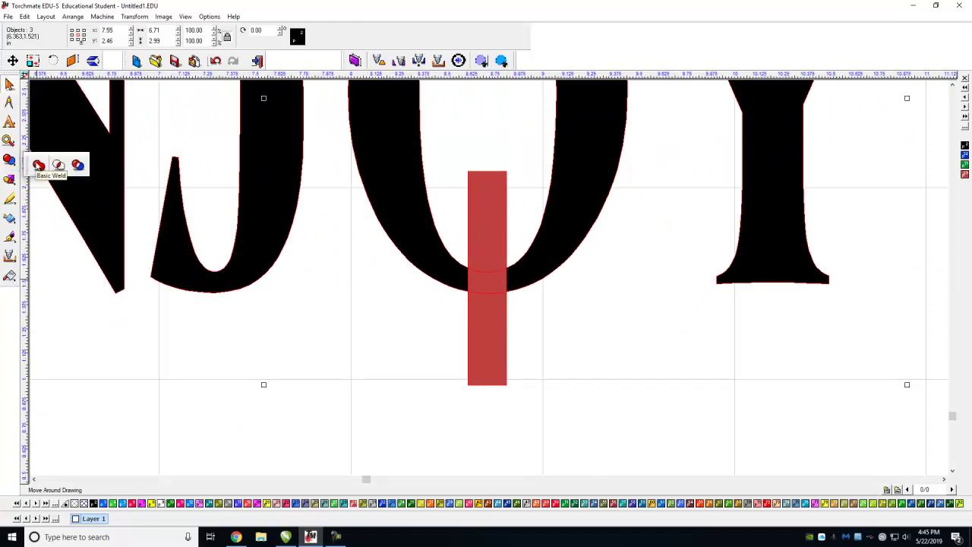
left_click(38, 164)
scroll(415, 438, "down", 1)
middle_click_drag(504, 286, 509, 340)
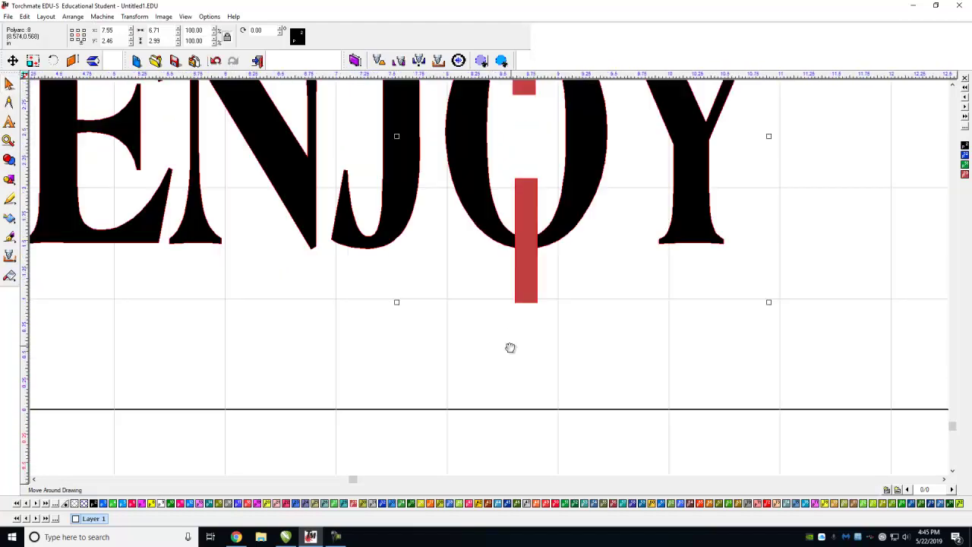
scroll(529, 289, "down", 1)
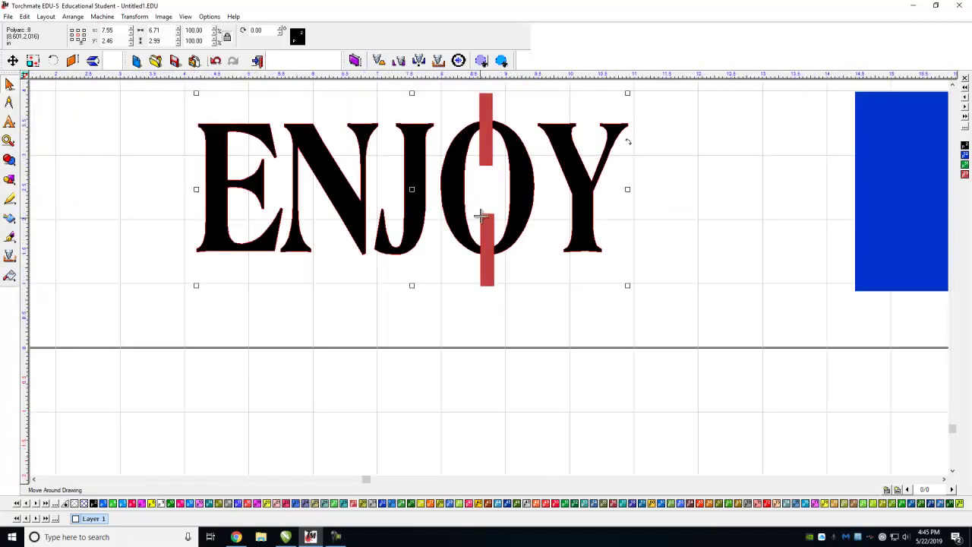
left_click(215, 61)
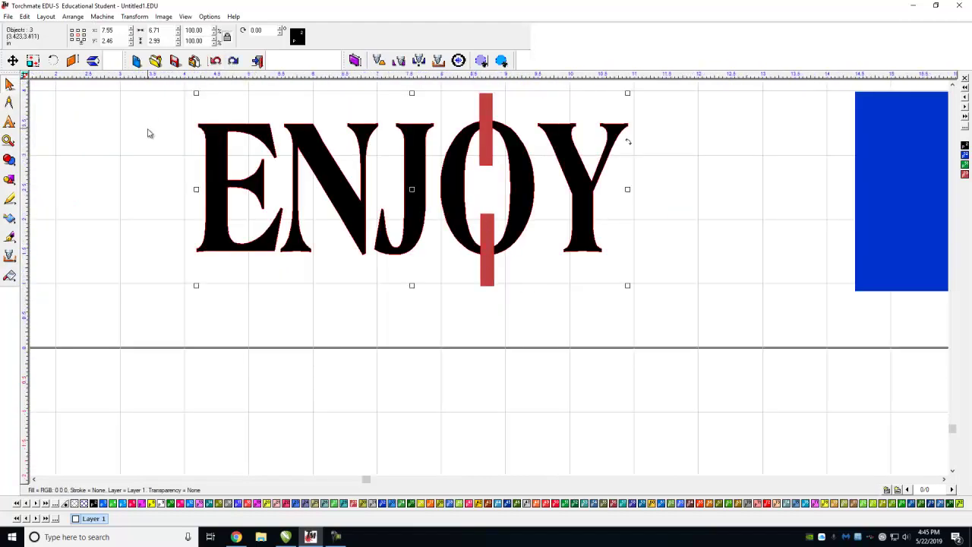
Try an AND Weld on the ENJOY lettering and the two red bars, and undo it.
left_click(9, 160)
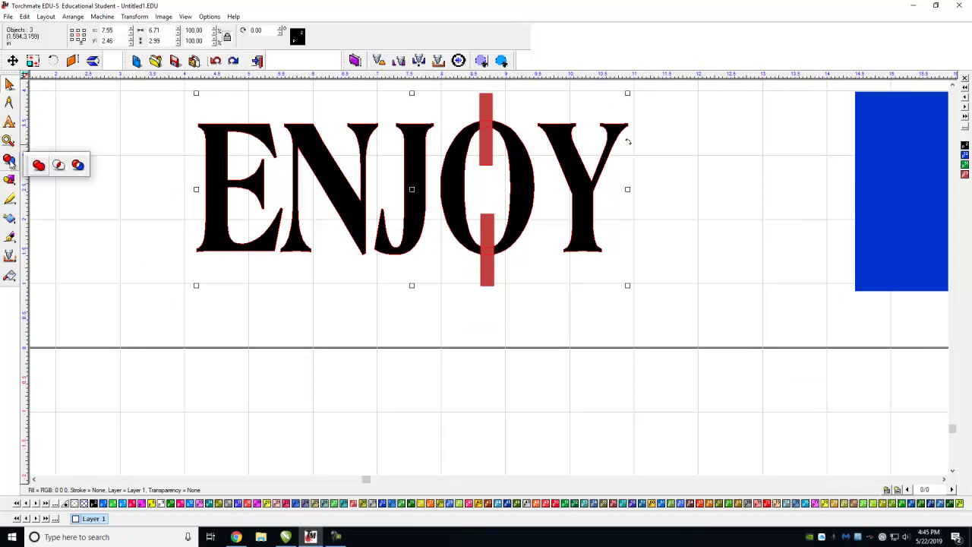
left_click(59, 165)
left_click(517, 293)
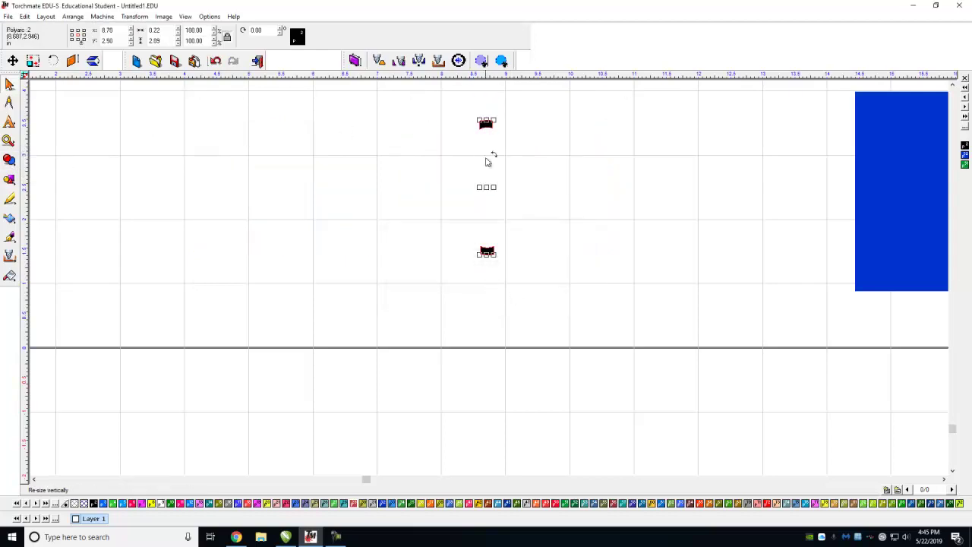
left_click(215, 61)
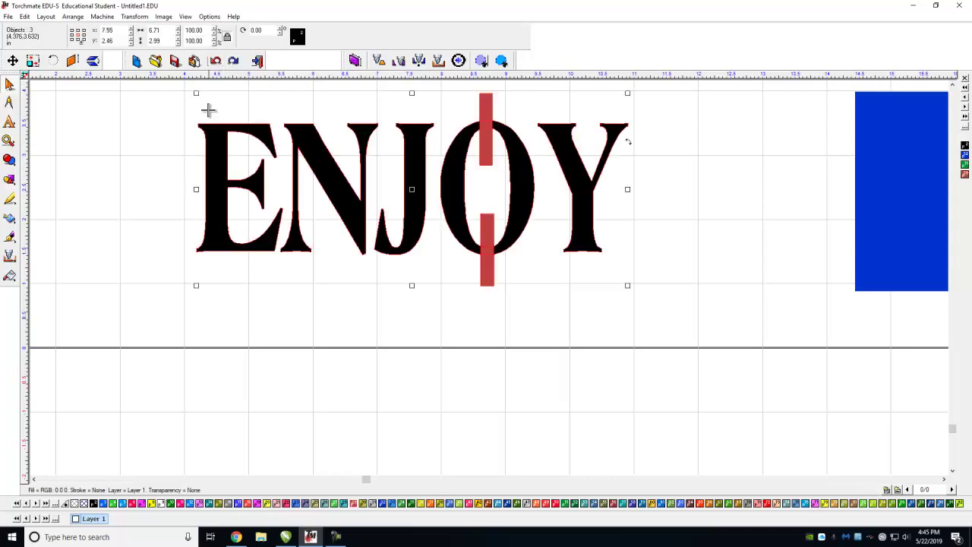
Apply an XOR weld to the ENJOY lettering and the two red bars, accepting the warnings.
left_click(9, 180)
left_click(9, 161)
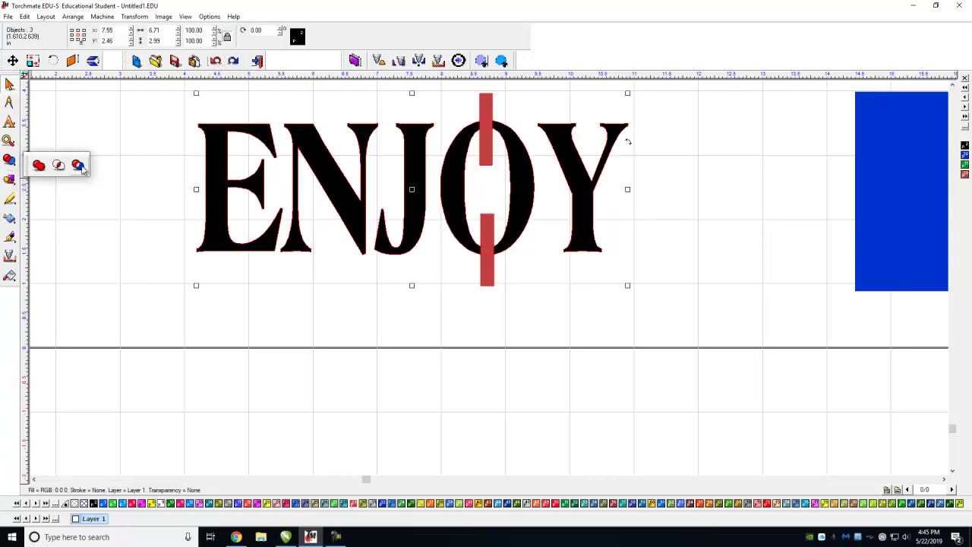
left_click(78, 165)
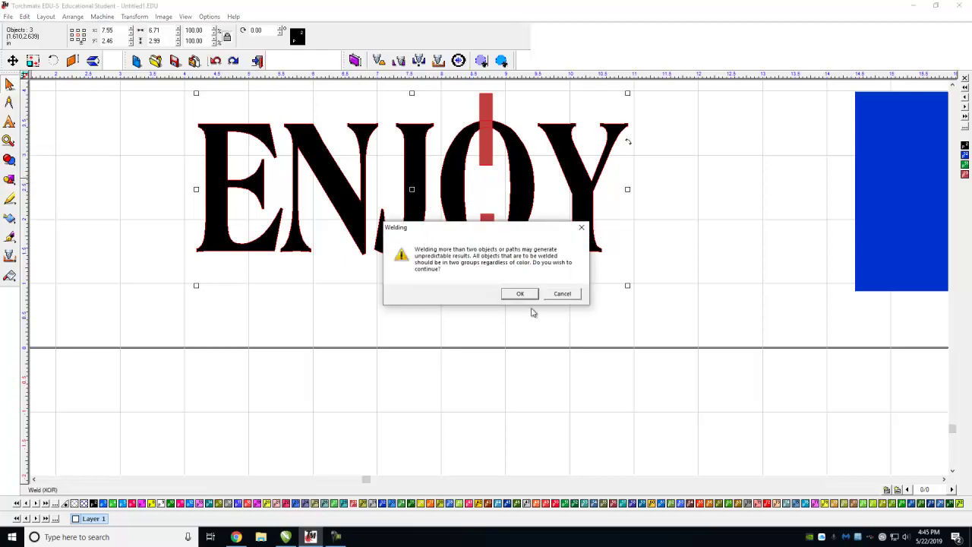
left_click(520, 296)
left_click(510, 309)
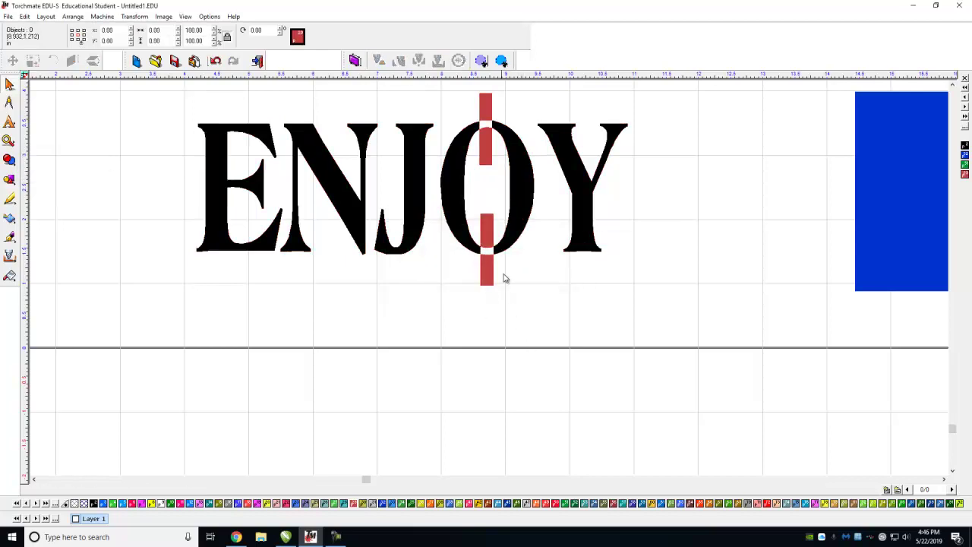
Delete the leftover red bar pieces above, inside and below the O so only the stencil gaps remain.
left_click(484, 106)
key("Delete")
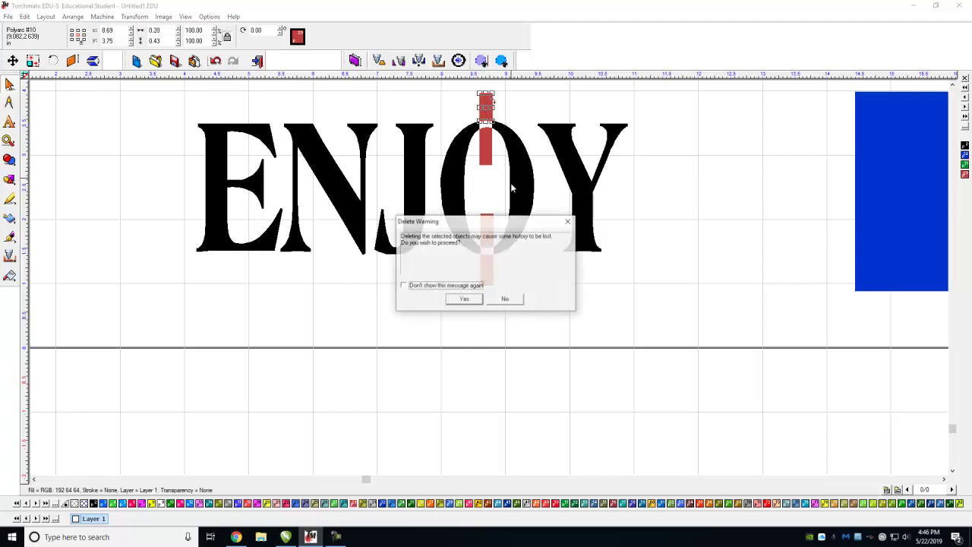
left_click(461, 299)
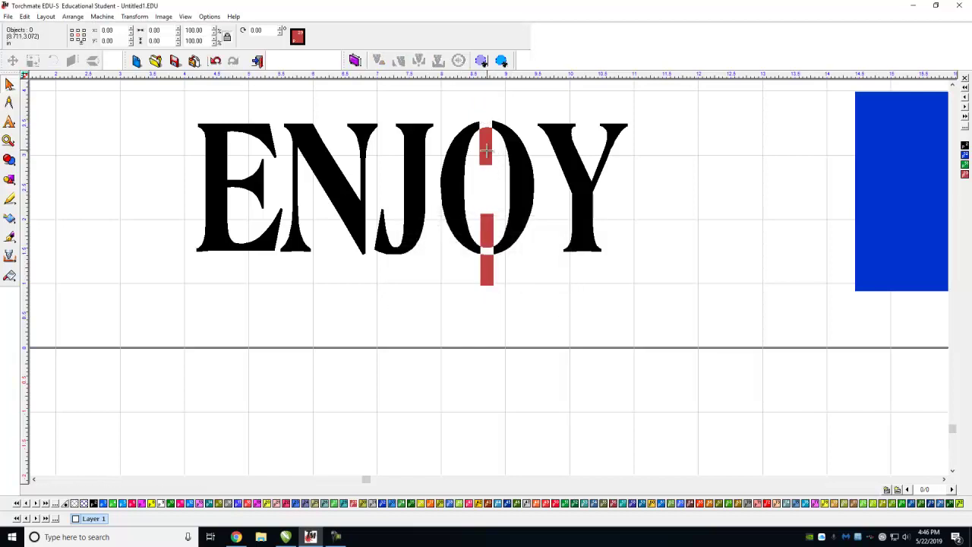
left_click(486, 227)
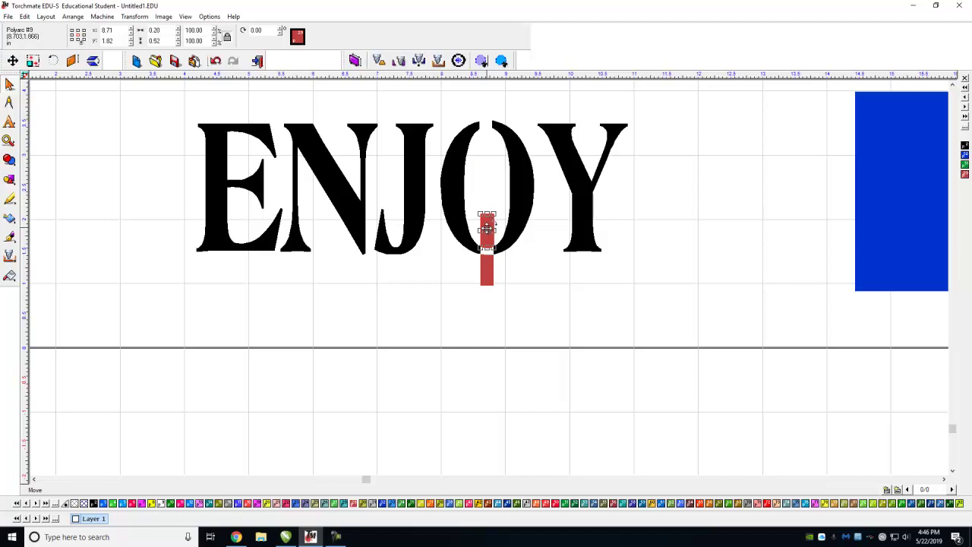
key("Delete")
key("Delete")
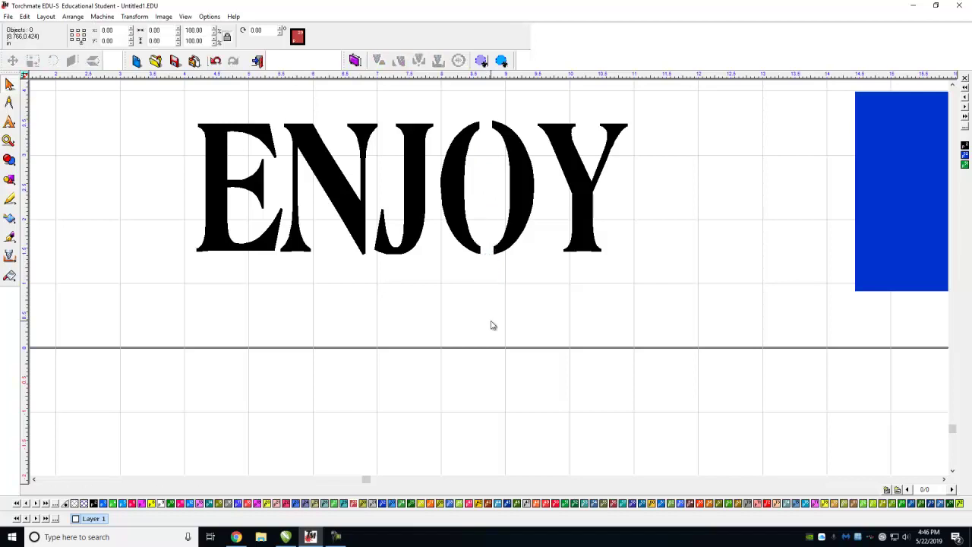
Move all the lower ENJOY letters onto the middle of the blue rectangle.
scroll(509, 232, "down", 1)
middle_click_drag(494, 297, 420, 326)
left_click_drag(181, 196, 534, 384)
left_click_drag(358, 278, 763, 284)
Combine the blue rectangle and the ENJOY letters with Make Path to cut the word out of the rectangle.
left_click_drag(577, 198, 939, 397)
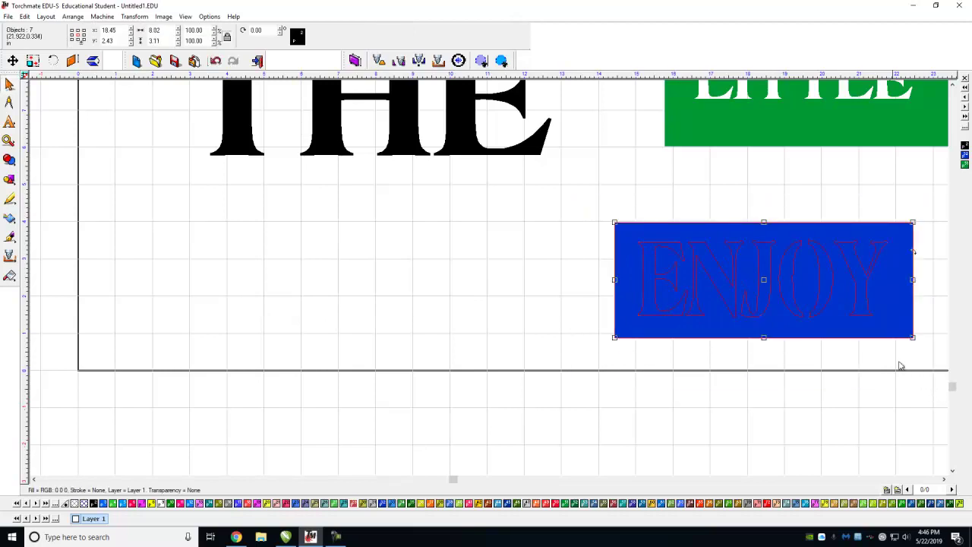
left_click(106, 16)
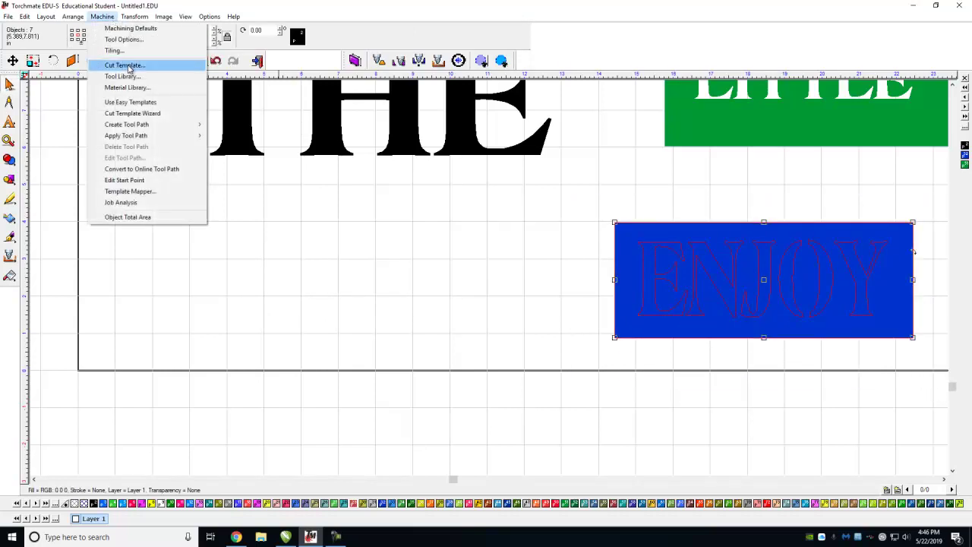
mouse_move(74, 16)
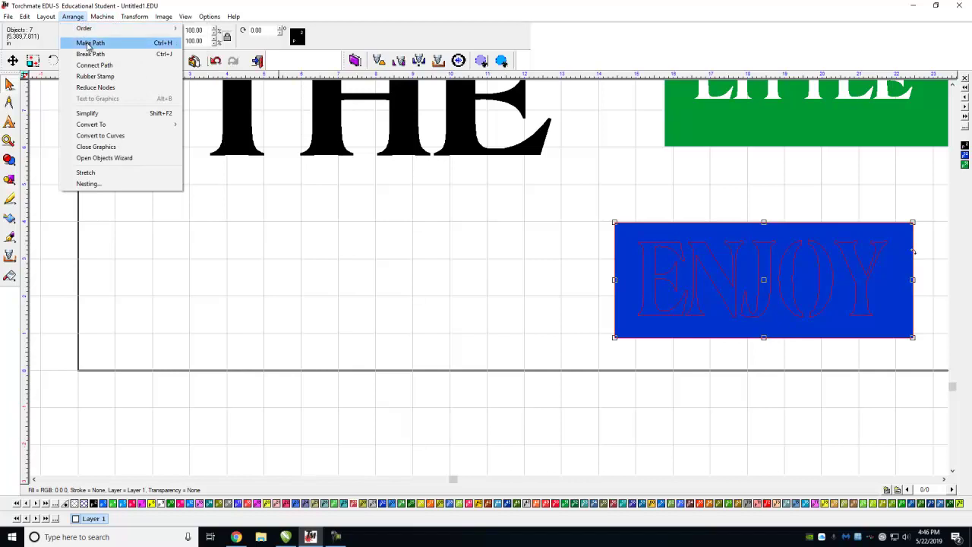
left_click(88, 47)
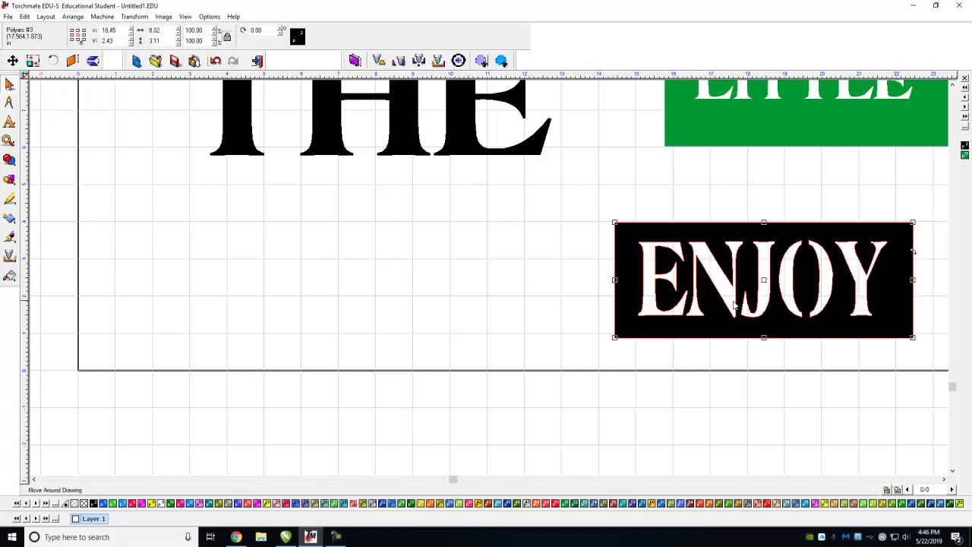
Examine the bridged O in the ENJOY cutout and compare it with the welded ENJOY THE lettering and the LITTLE panel.
scroll(815, 295, "up", 1)
scroll(815, 294, "up", 2)
scroll(430, 262, "down", 2)
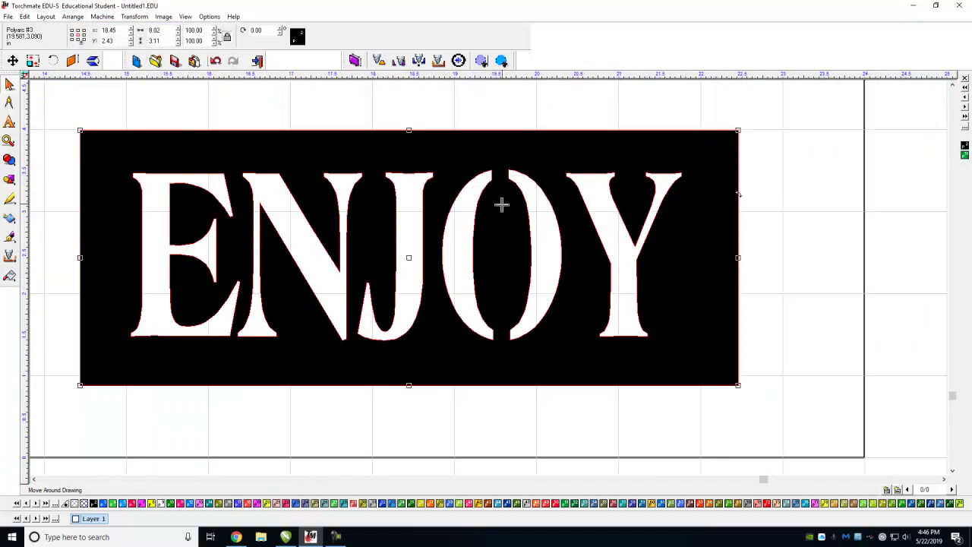
scroll(514, 305, "down", 3)
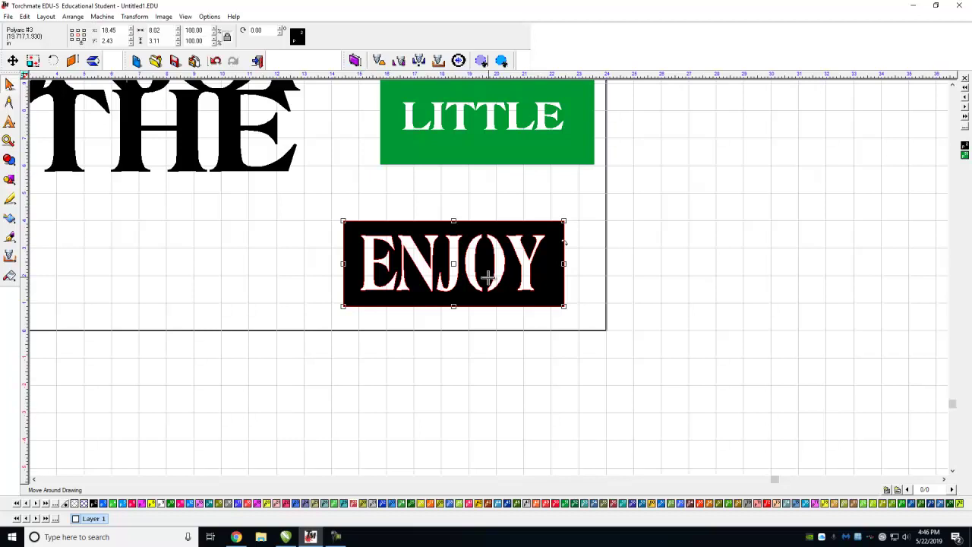
scroll(487, 277, "down", 2)
scroll(465, 275, "up", 3)
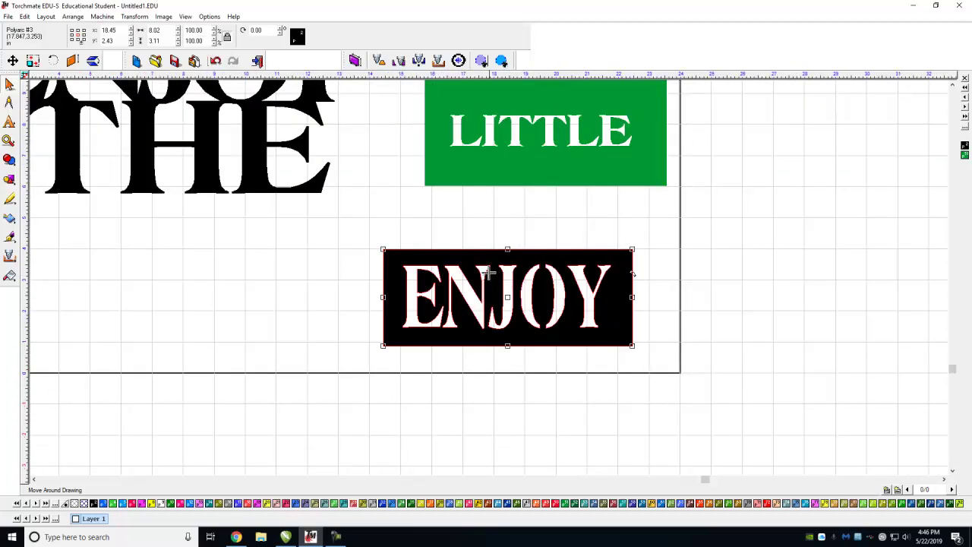
middle_click_drag(489, 279, 496, 315)
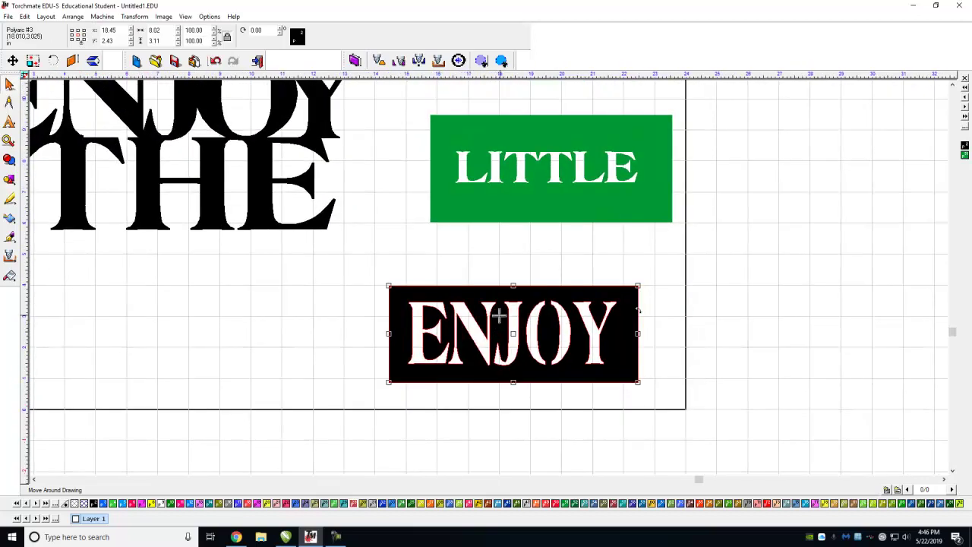
scroll(426, 305, "down", 2)
scroll(405, 171, "up", 3)
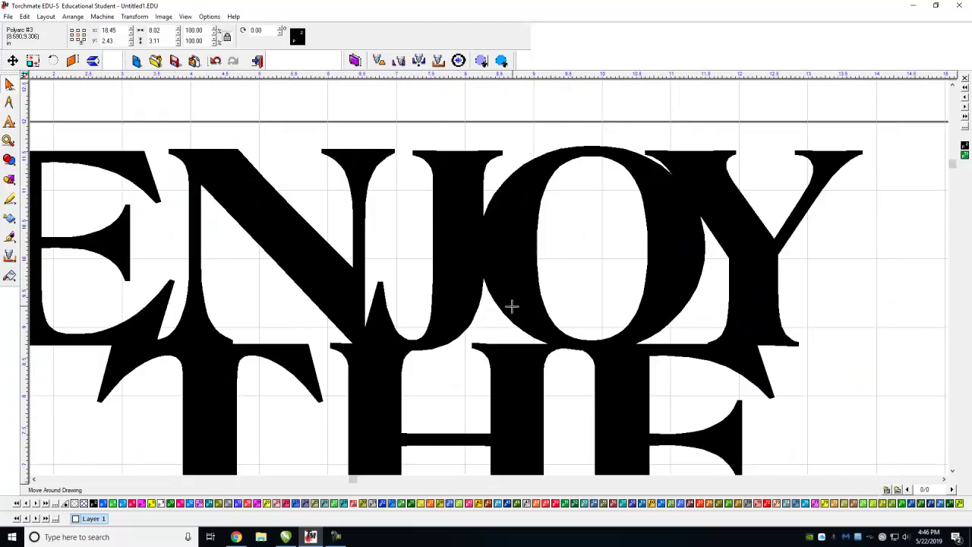
scroll(511, 305, "down", 1)
scroll(521, 301, "down", 3)
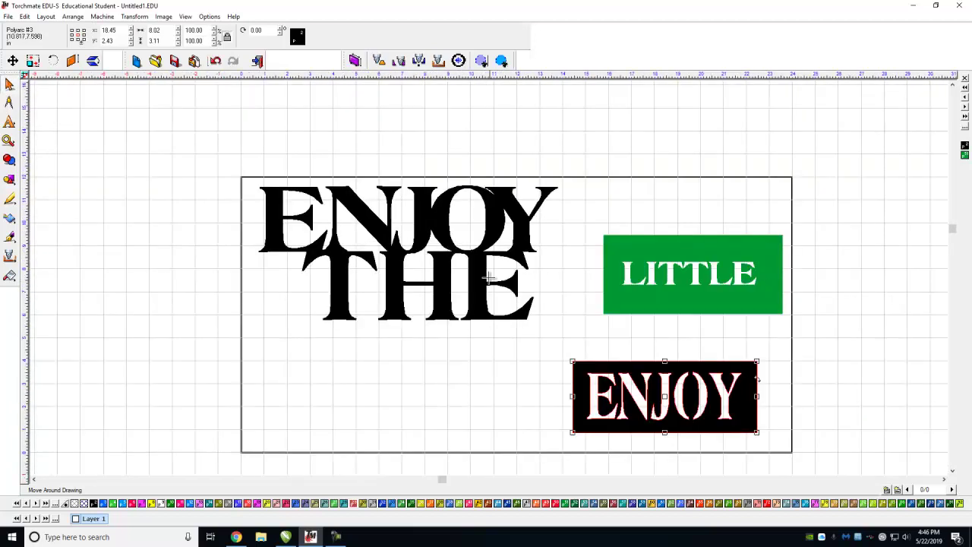